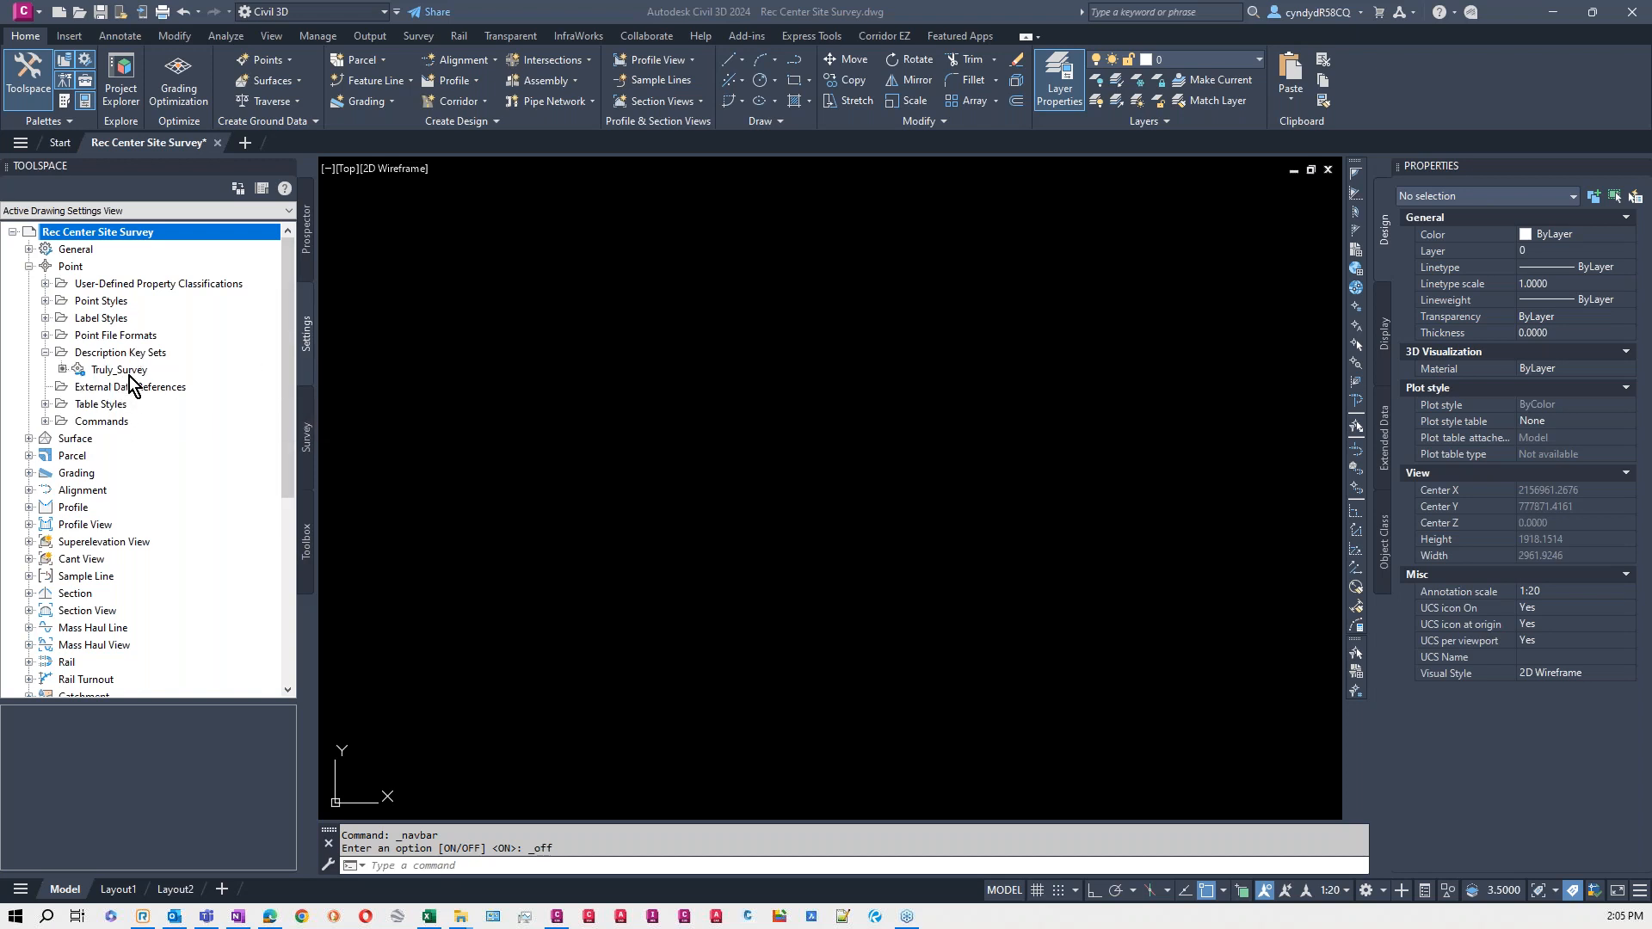
- Open the Truly_Survey description key set for editing and review its codes, styles, formats and layers
click(133, 375)
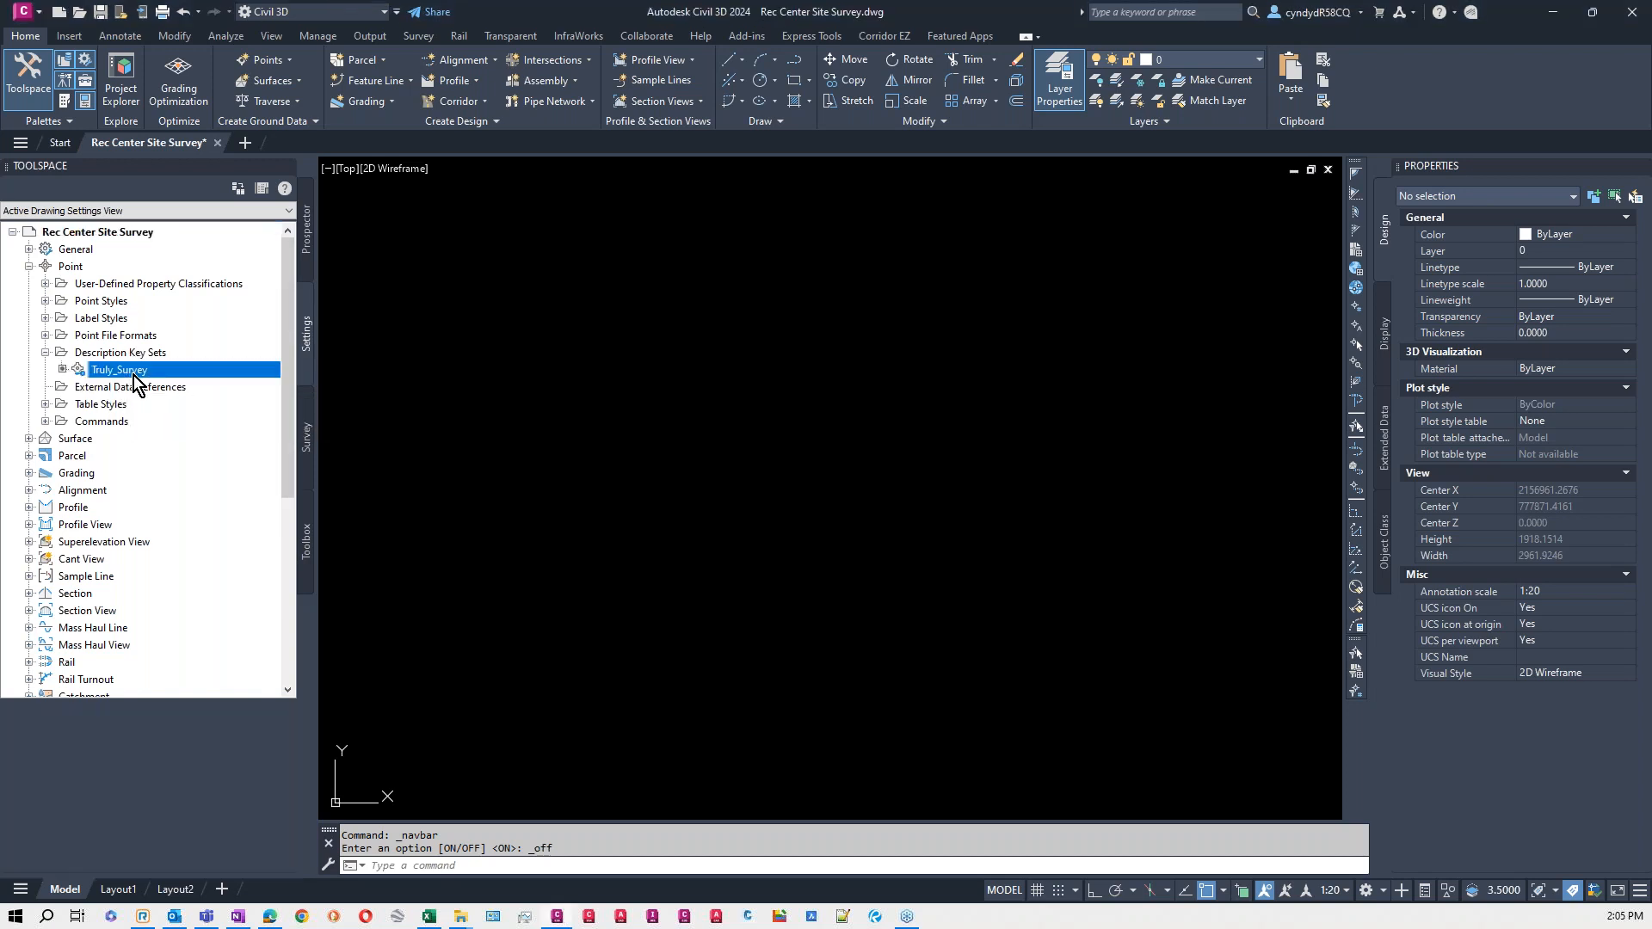
right_click(133, 374)
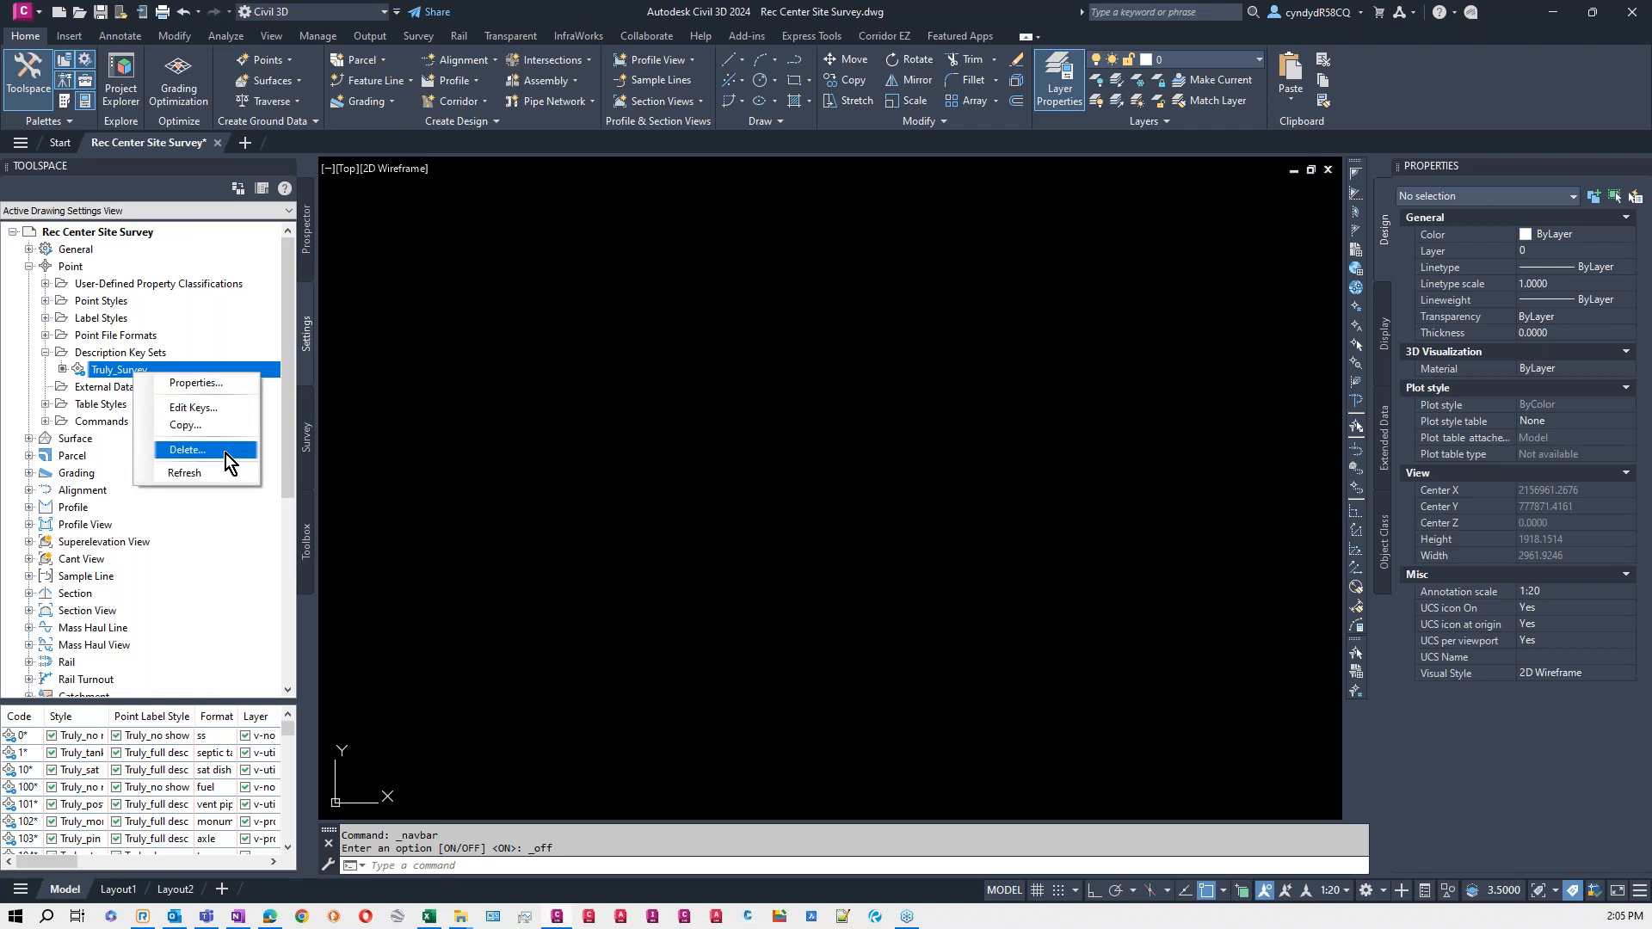
click(210, 410)
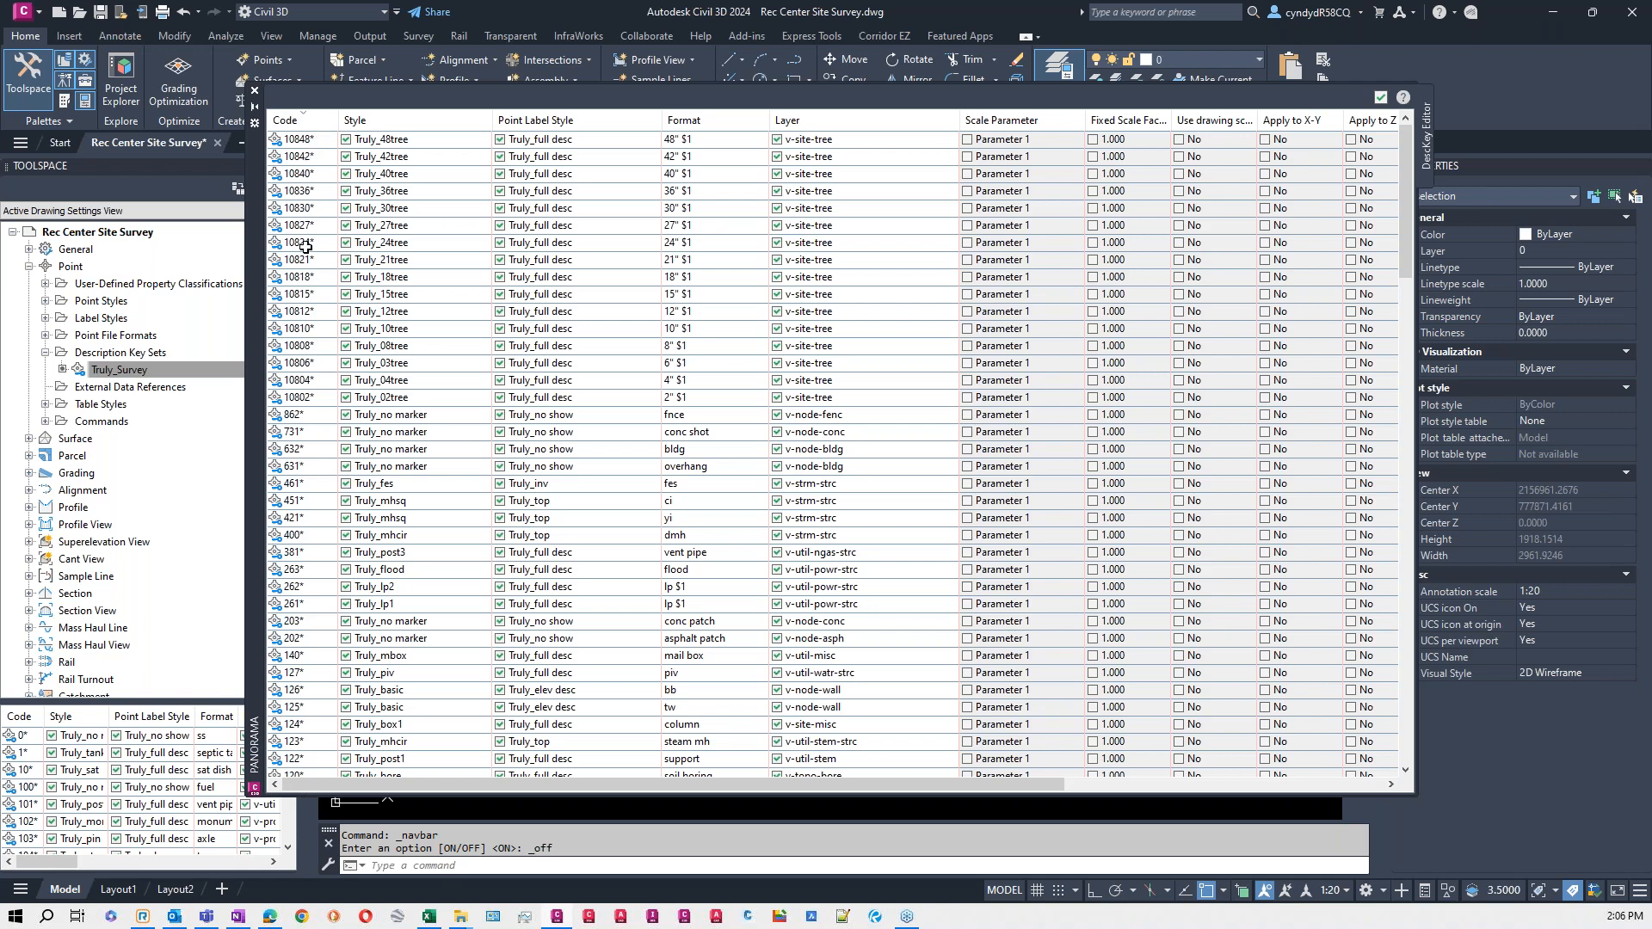
scroll(304, 349, down, 4)
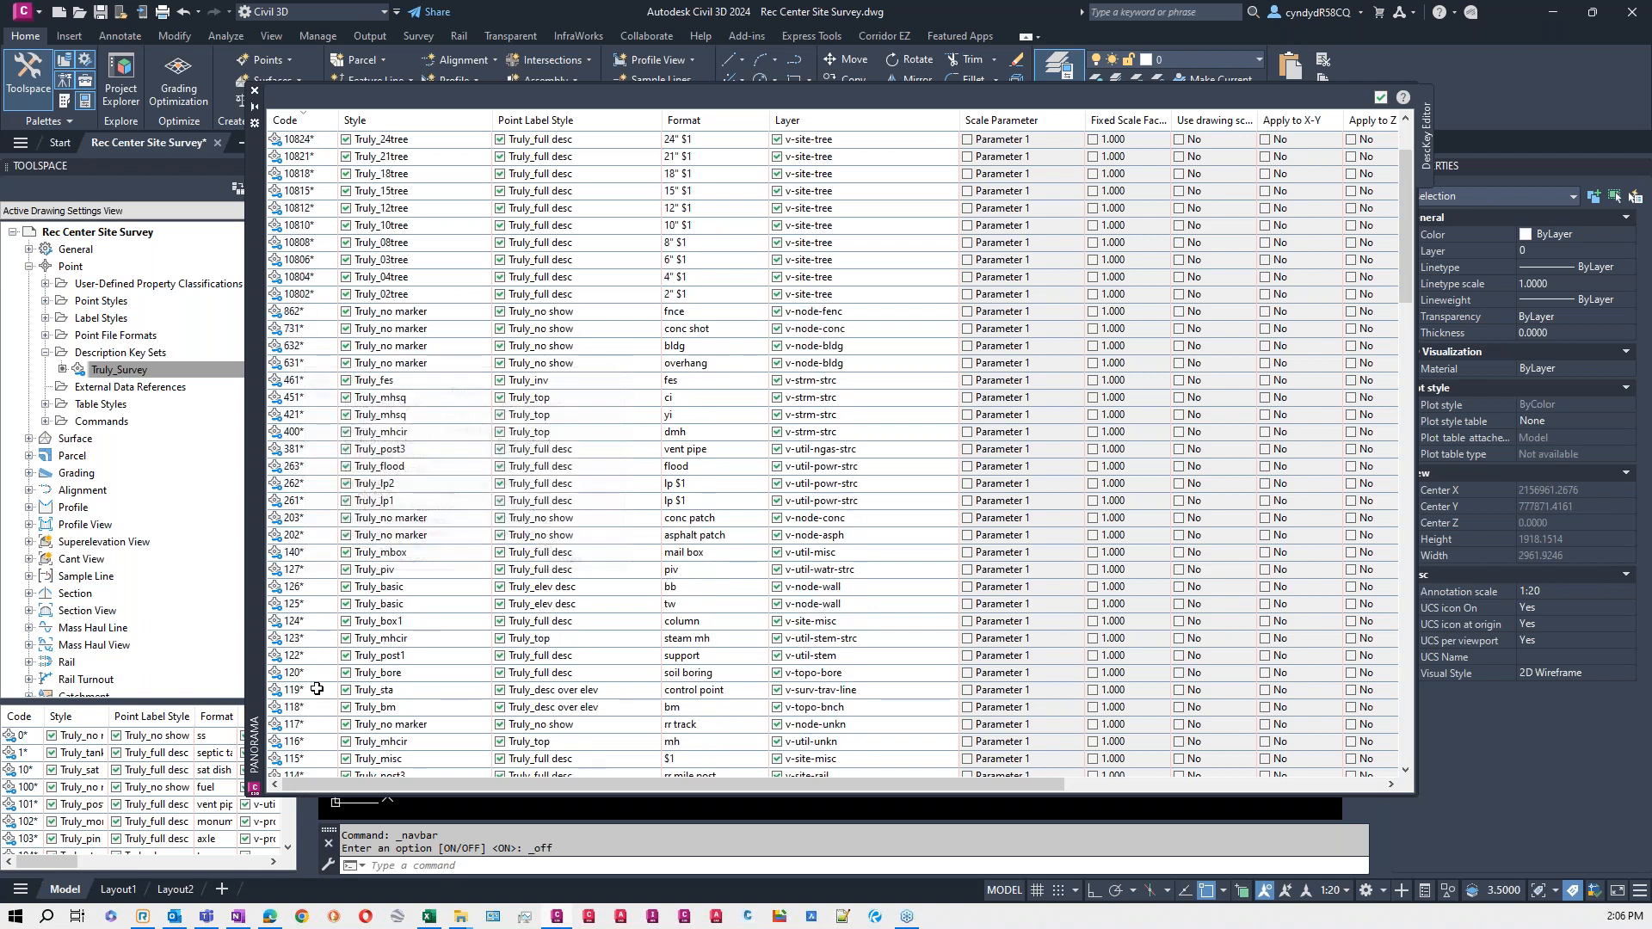
scroll(319, 688, up, 4)
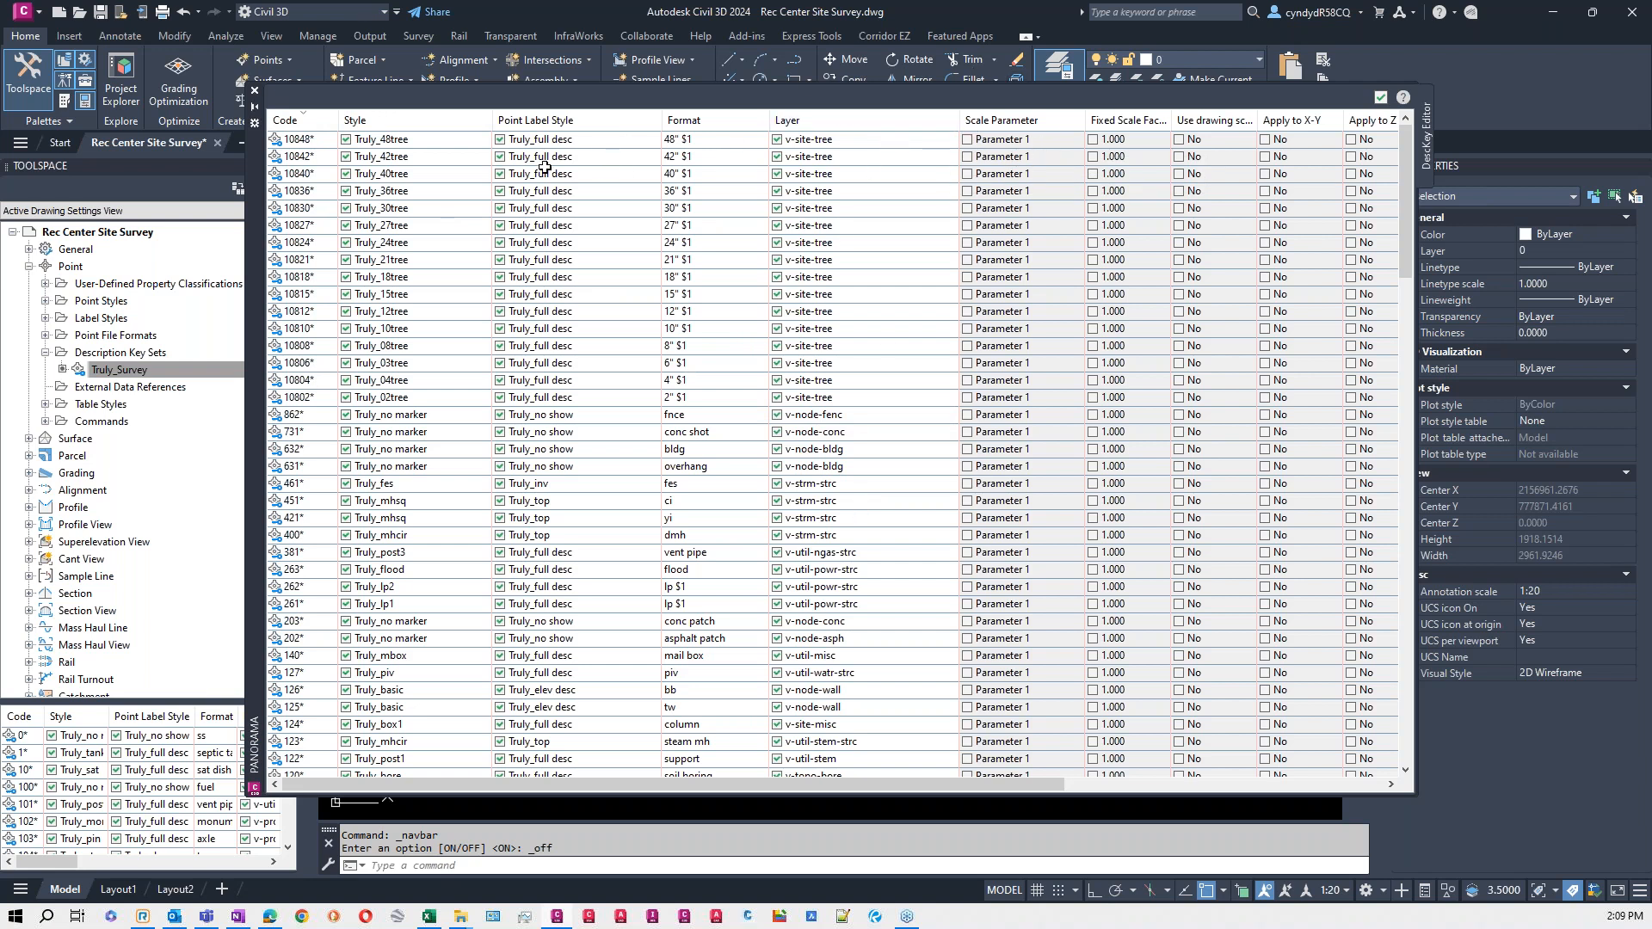
click(1376, 95)
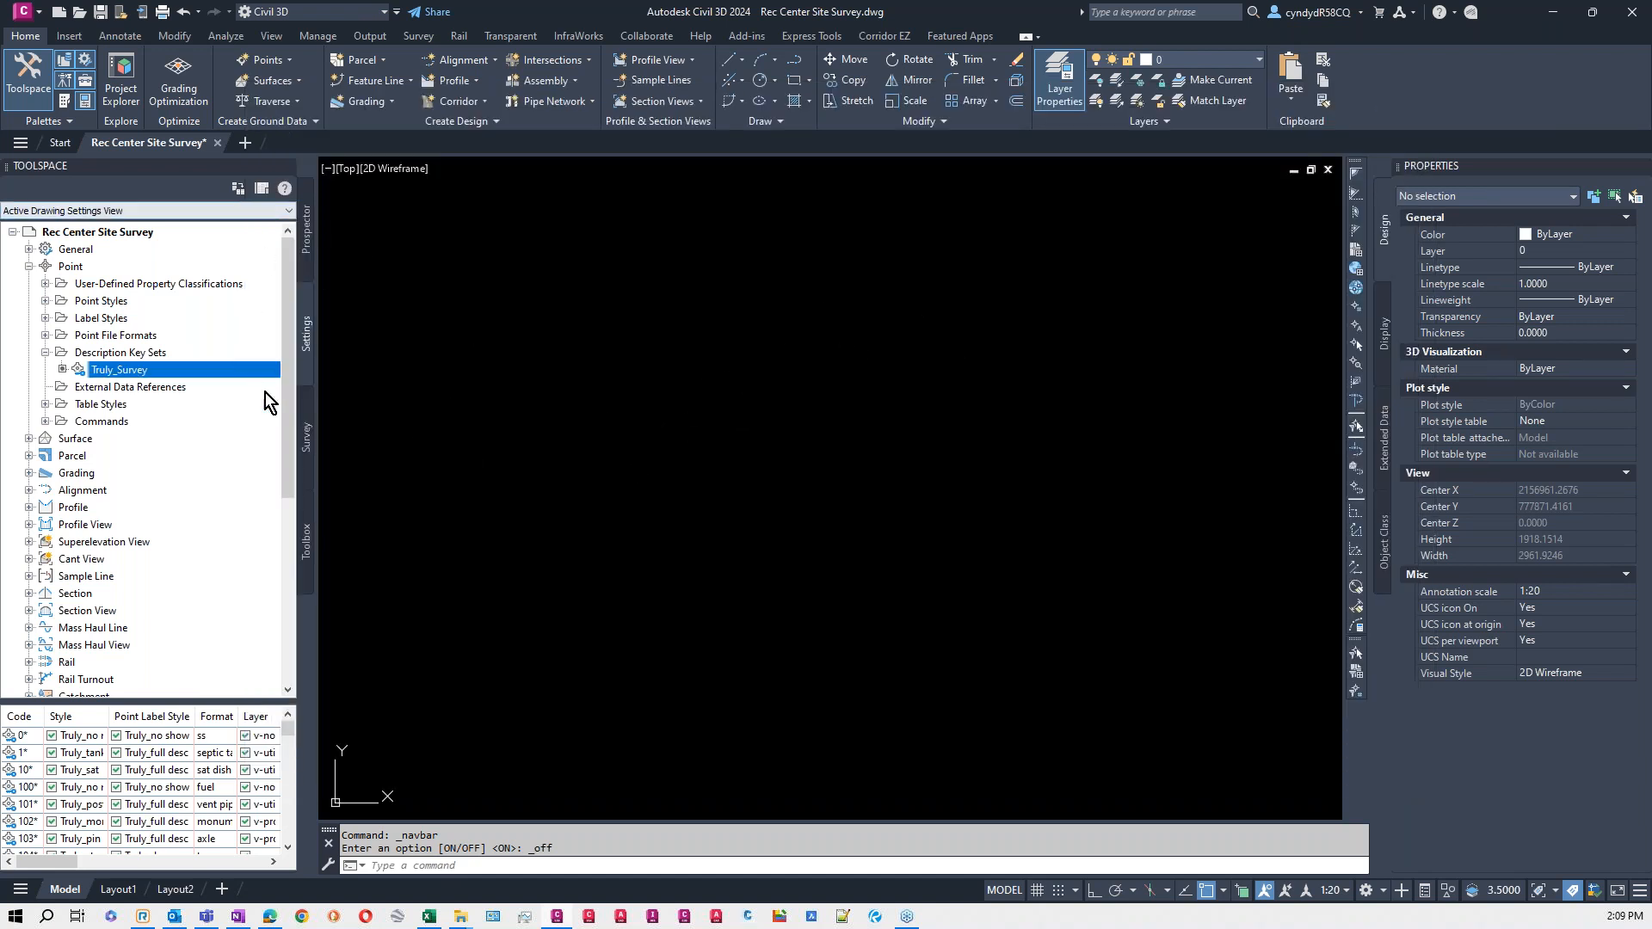
- Review the figure prefixes in the City of Truly database, including their breakline, layer, style and site settings
click(308, 435)
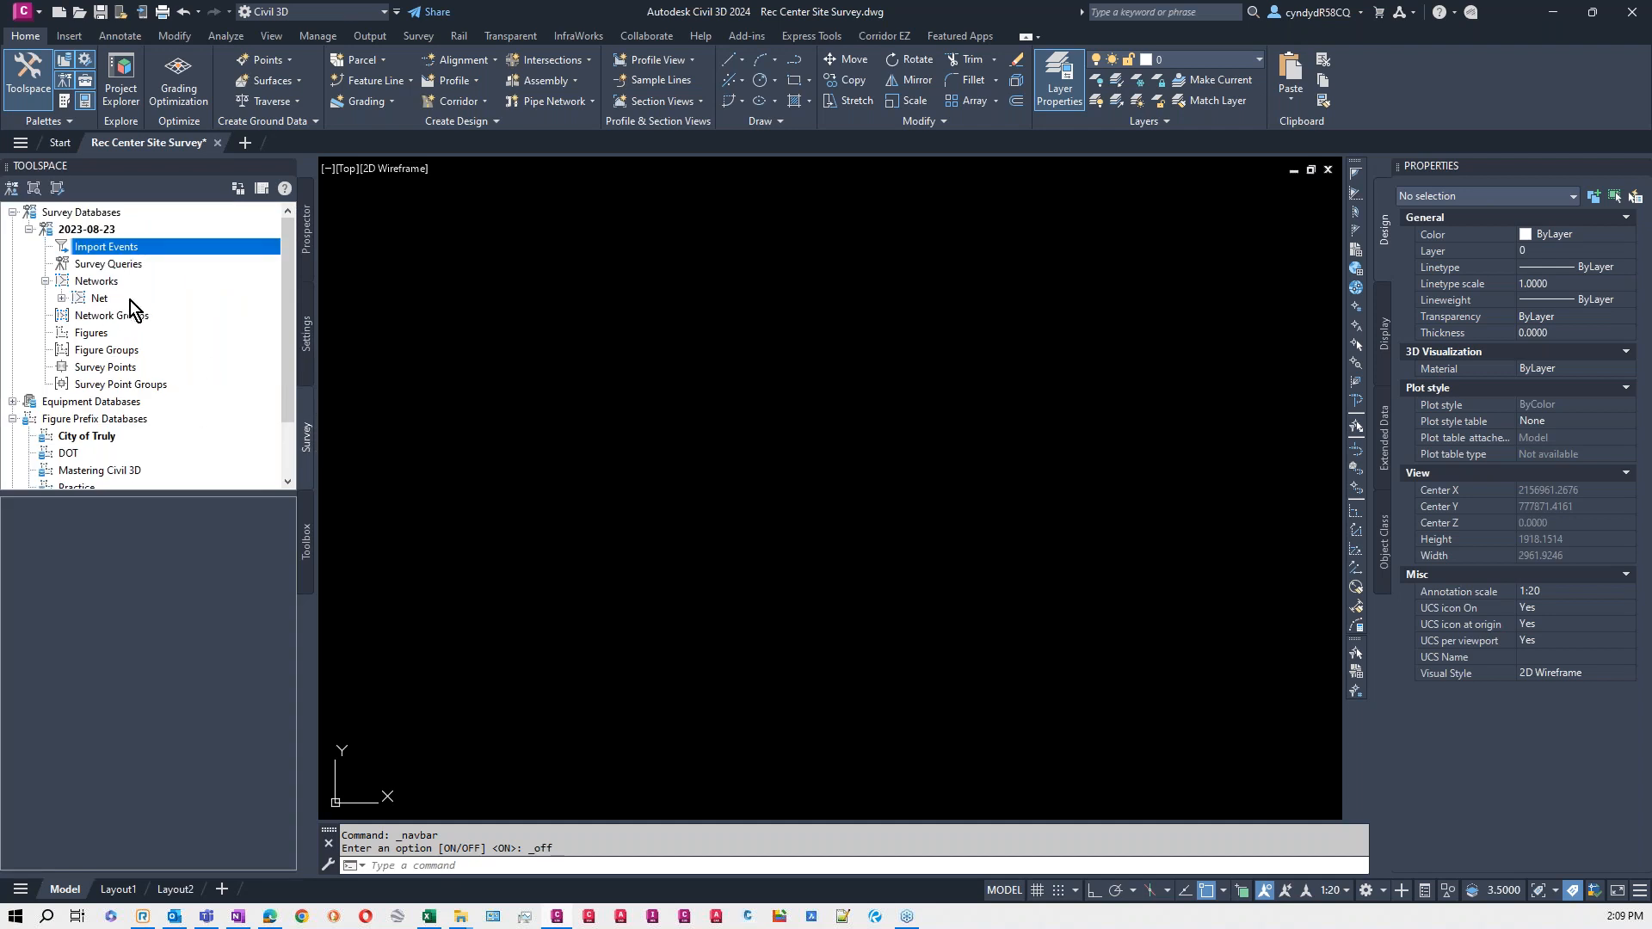
right_click(107, 441)
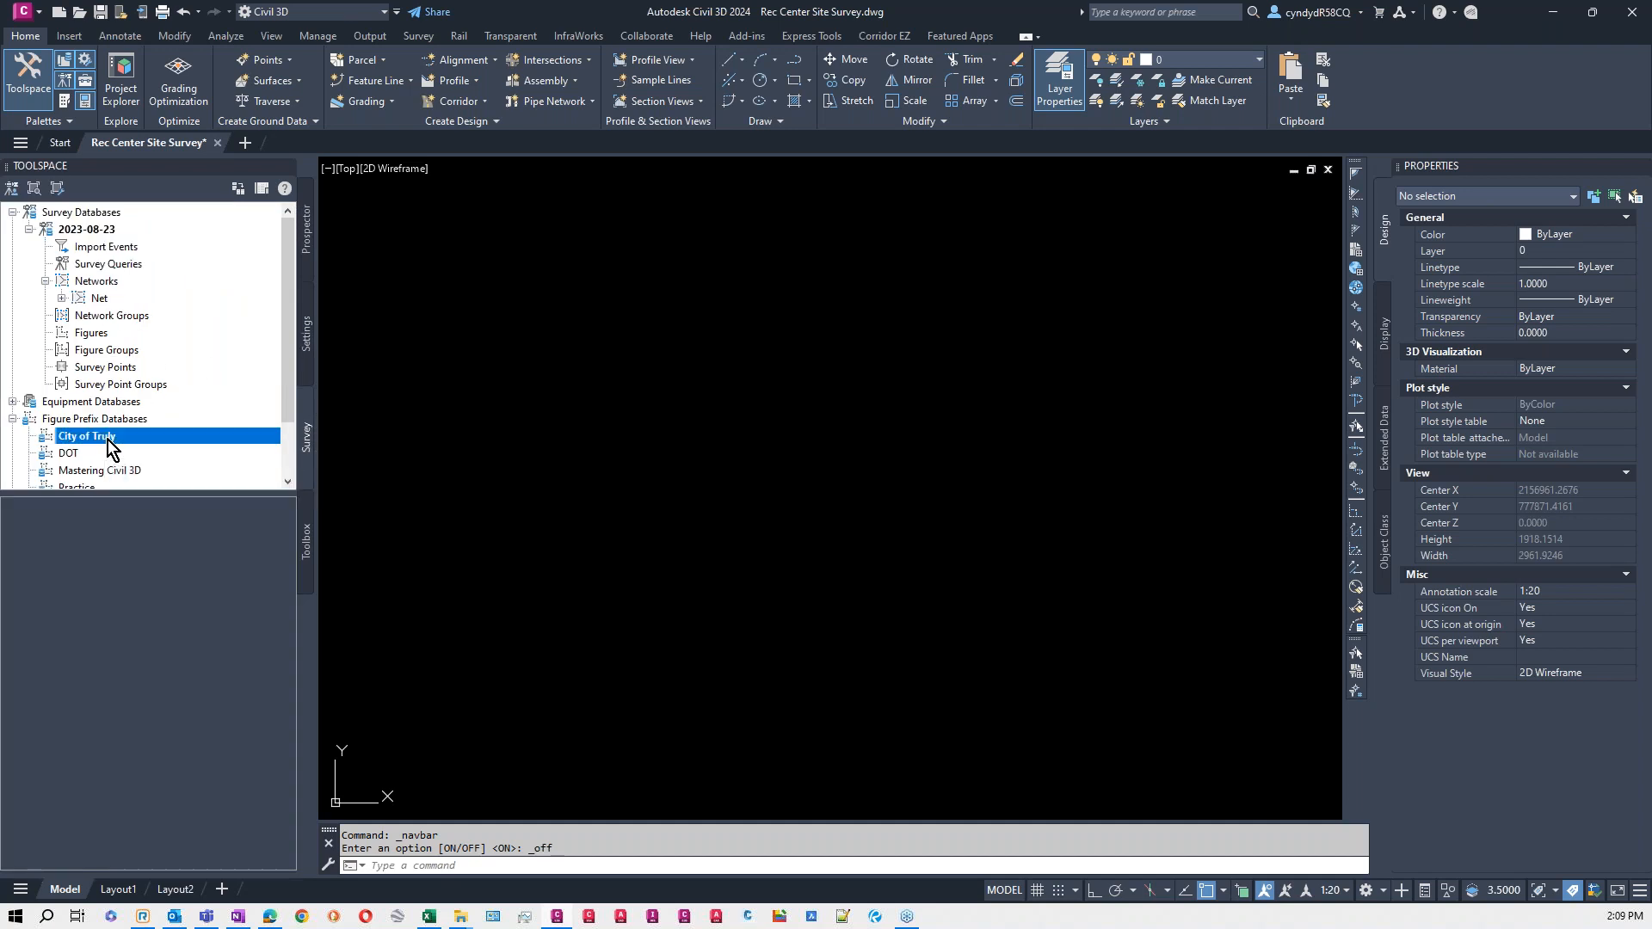
click(177, 449)
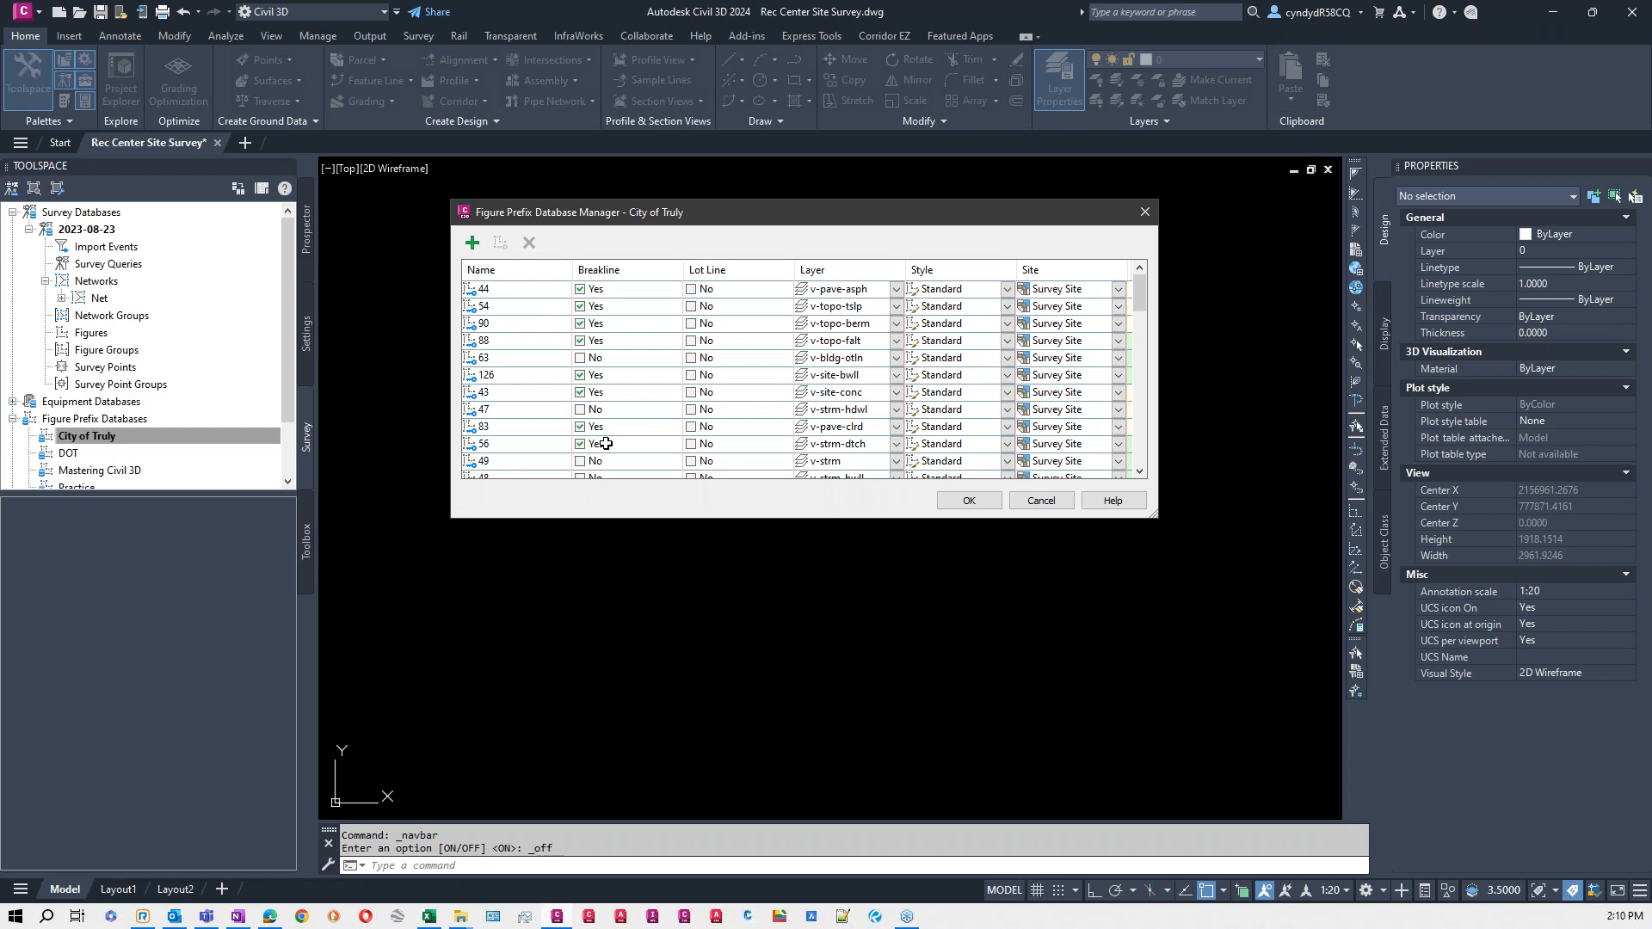
scroll(607, 437, down, 10)
scroll(643, 367, down, 5)
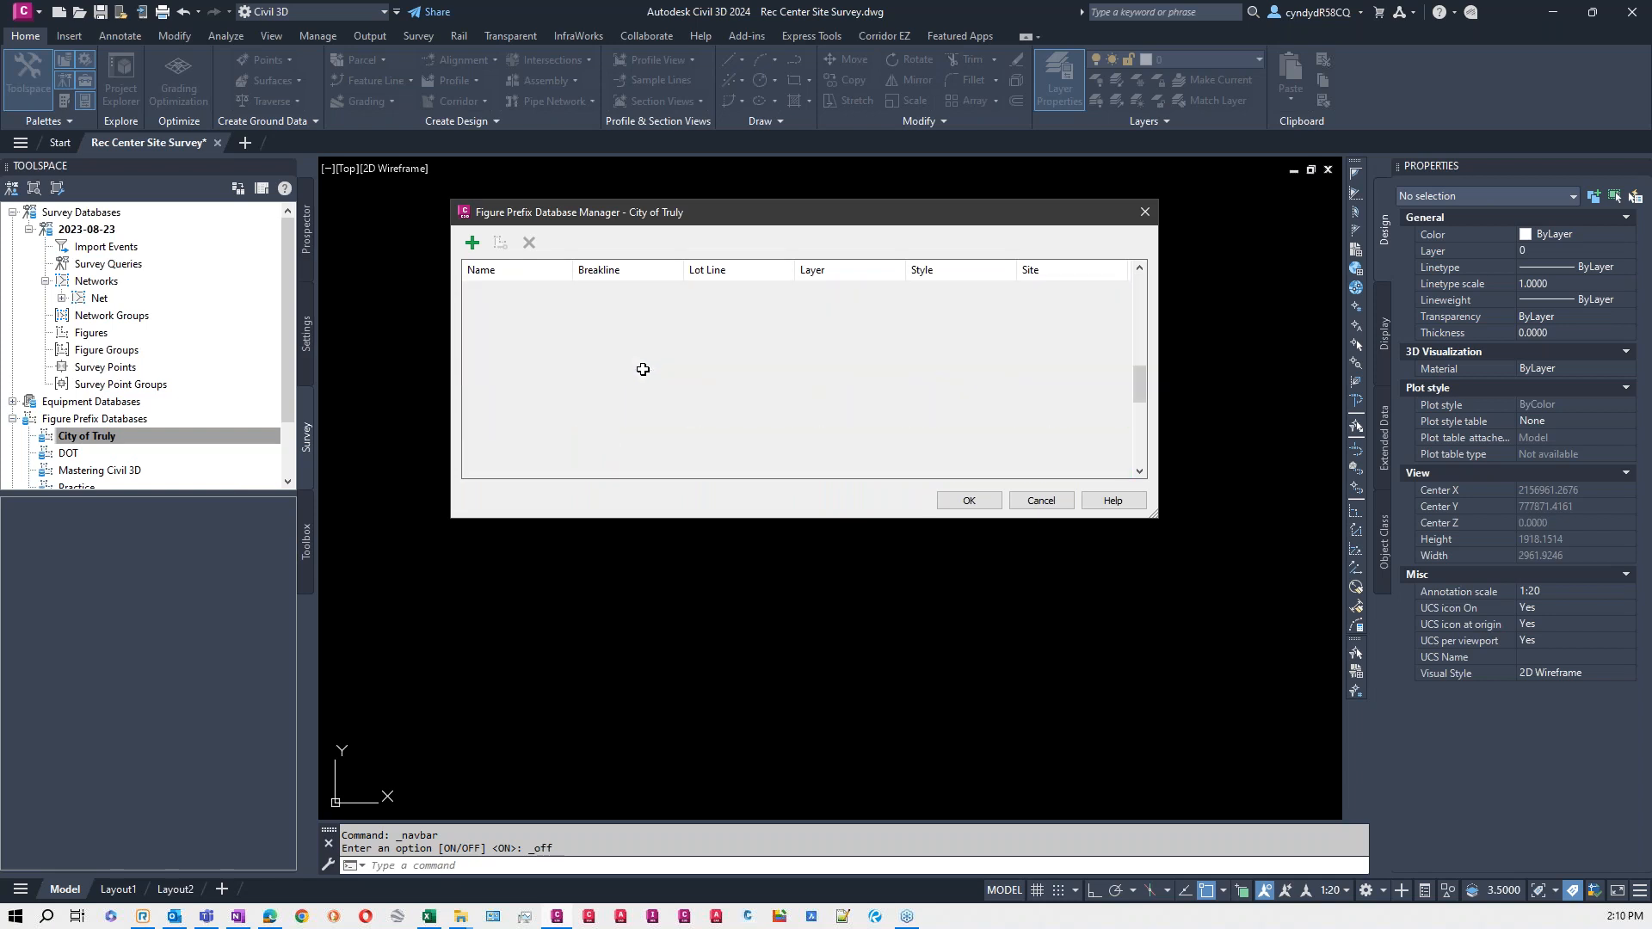
scroll(644, 374, up, 5)
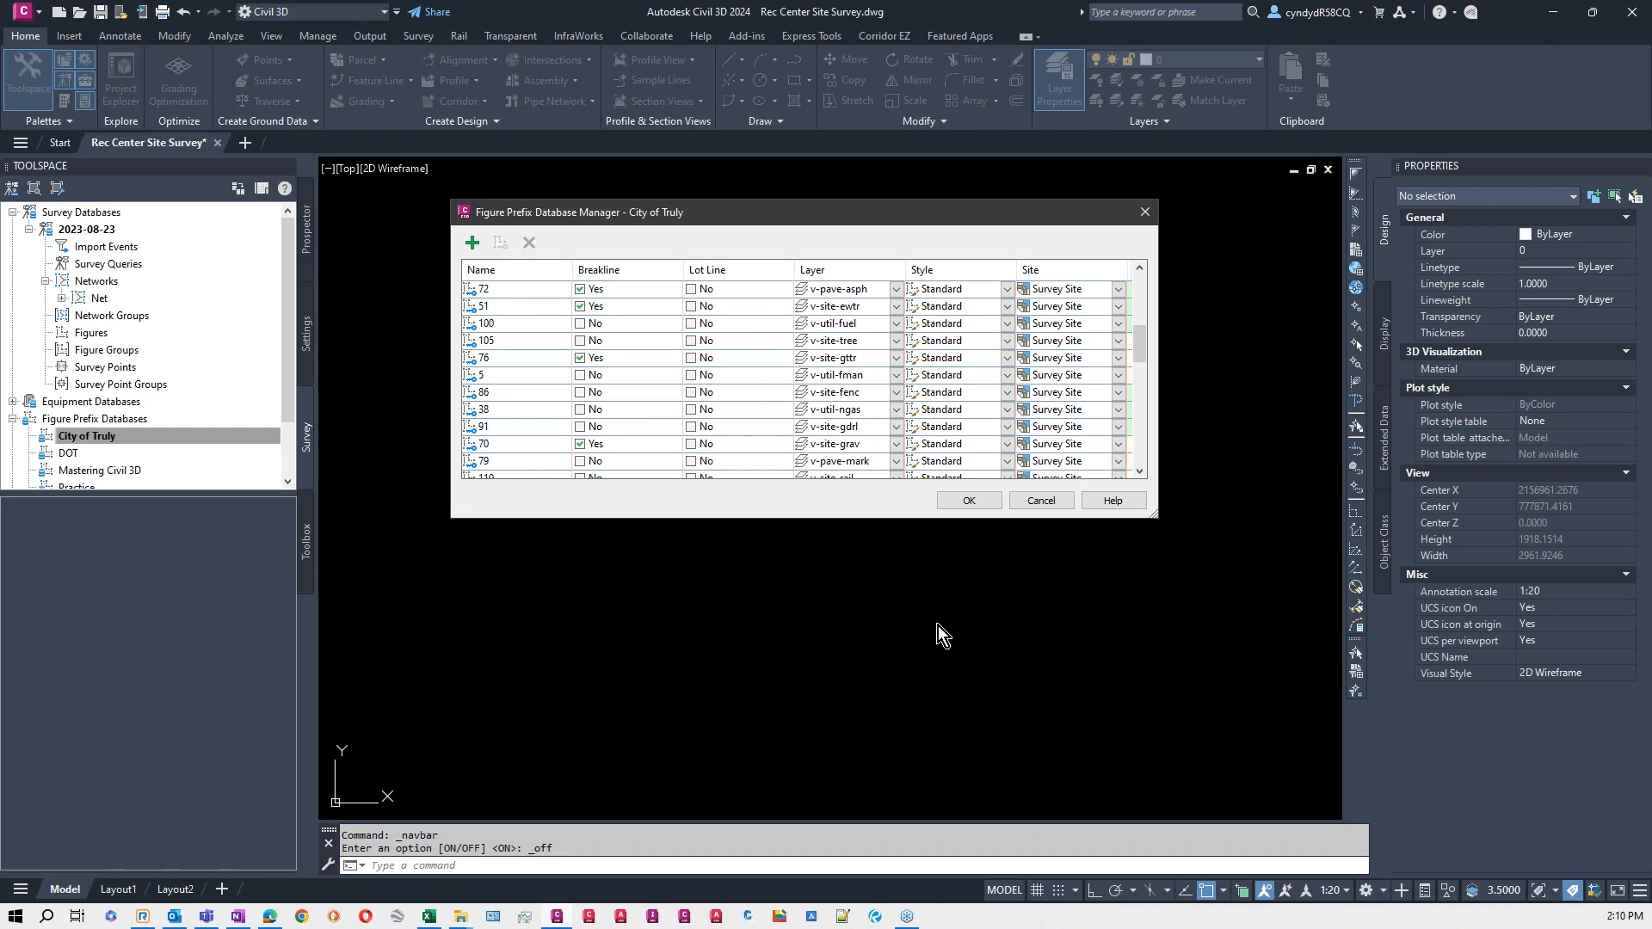
click(968, 501)
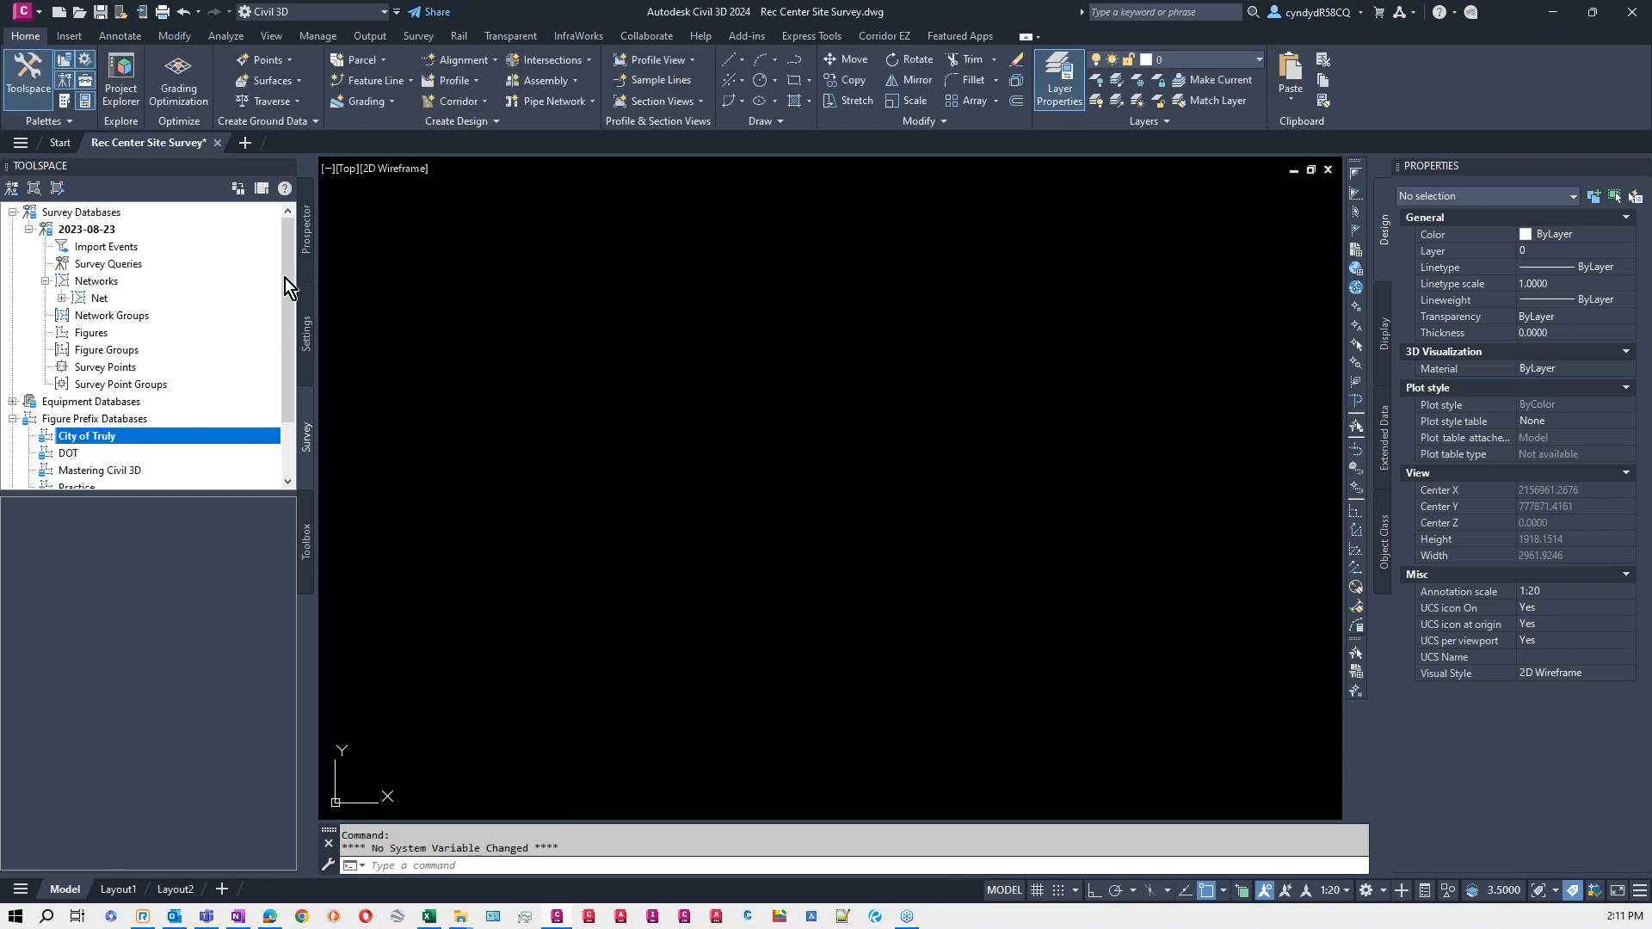
- Examine the point list and style overrides in the properties of the _All Points No Show point group
click(305, 240)
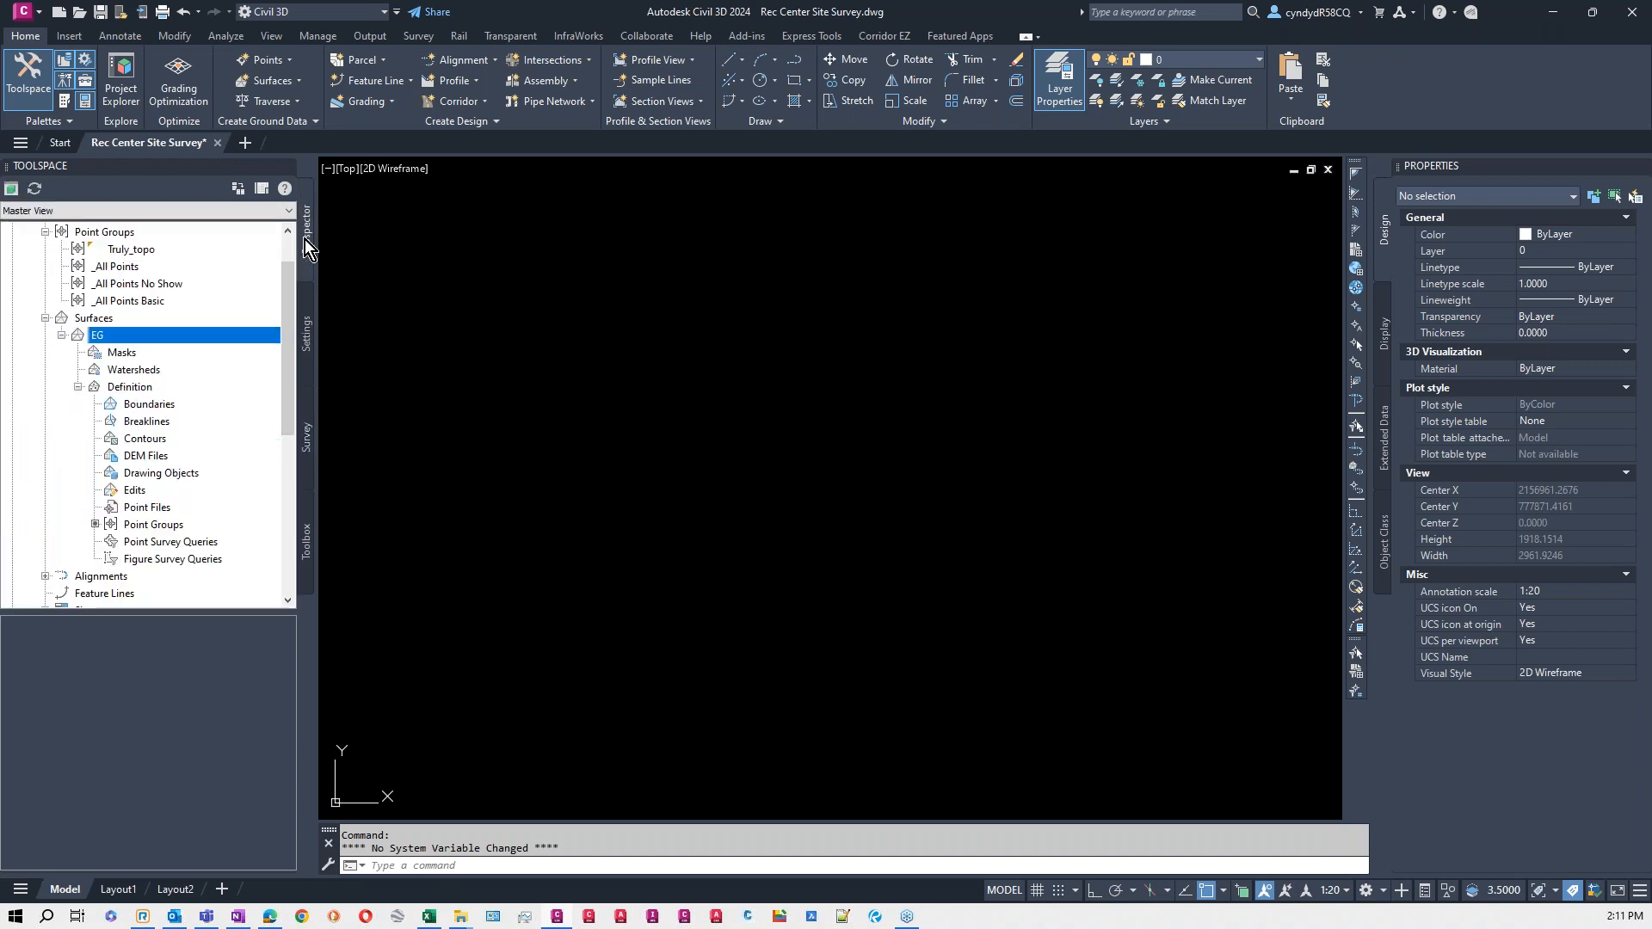
click(103, 232)
scroll(203, 300, up, 1)
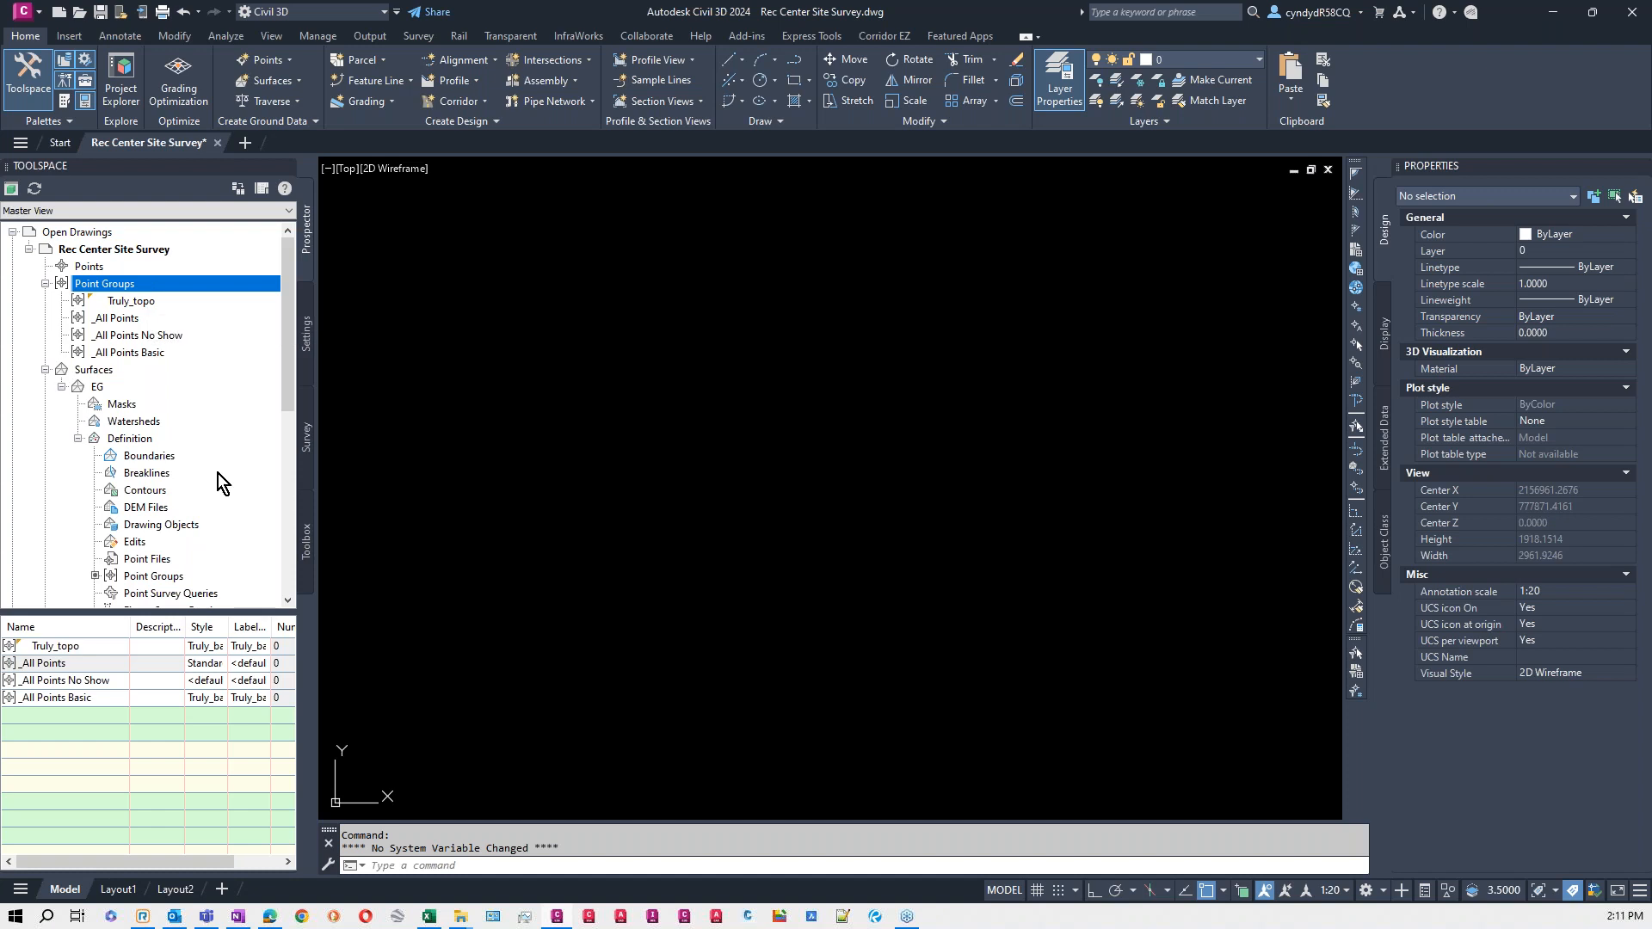
click(107, 320)
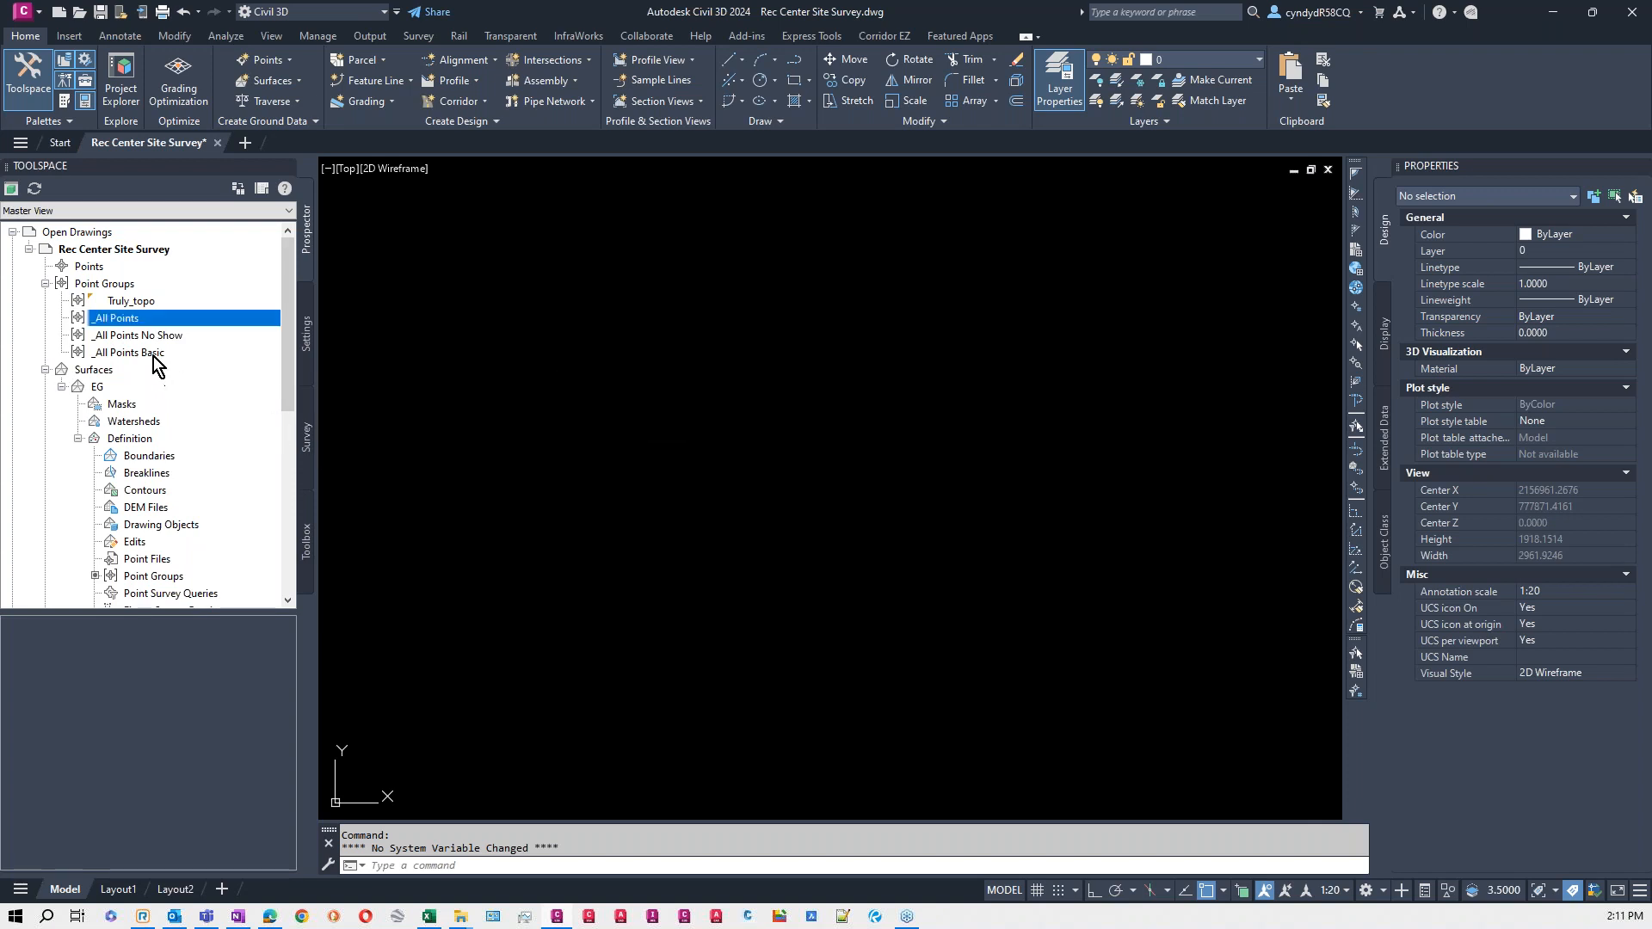
click(141, 337)
right_click(142, 337)
click(219, 354)
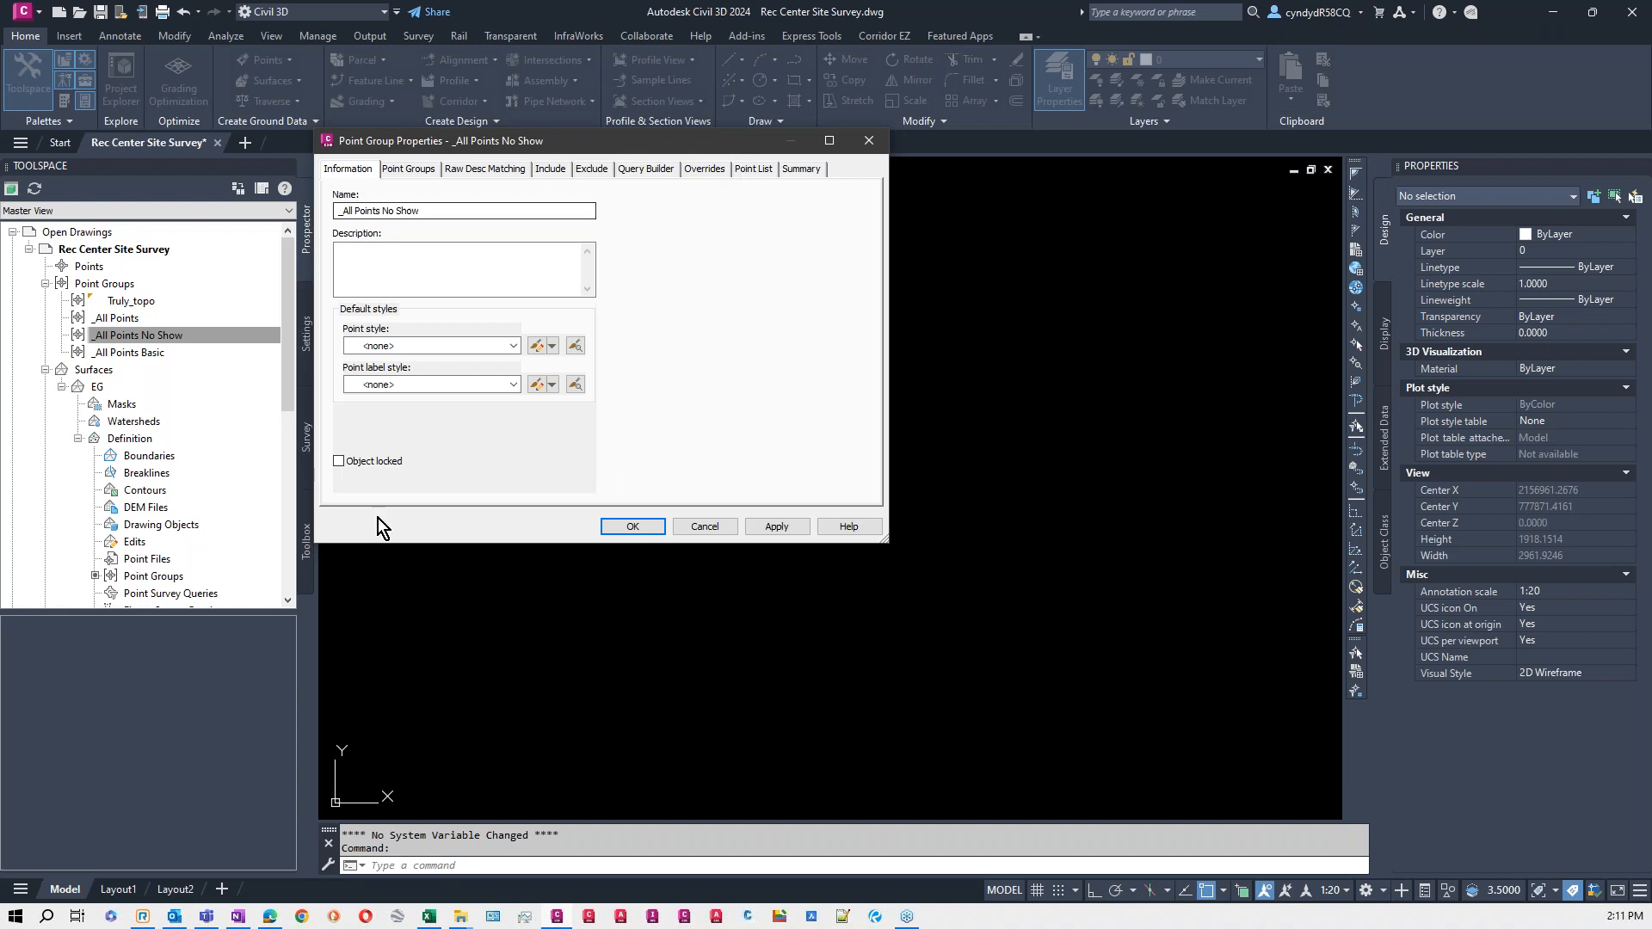
click(757, 172)
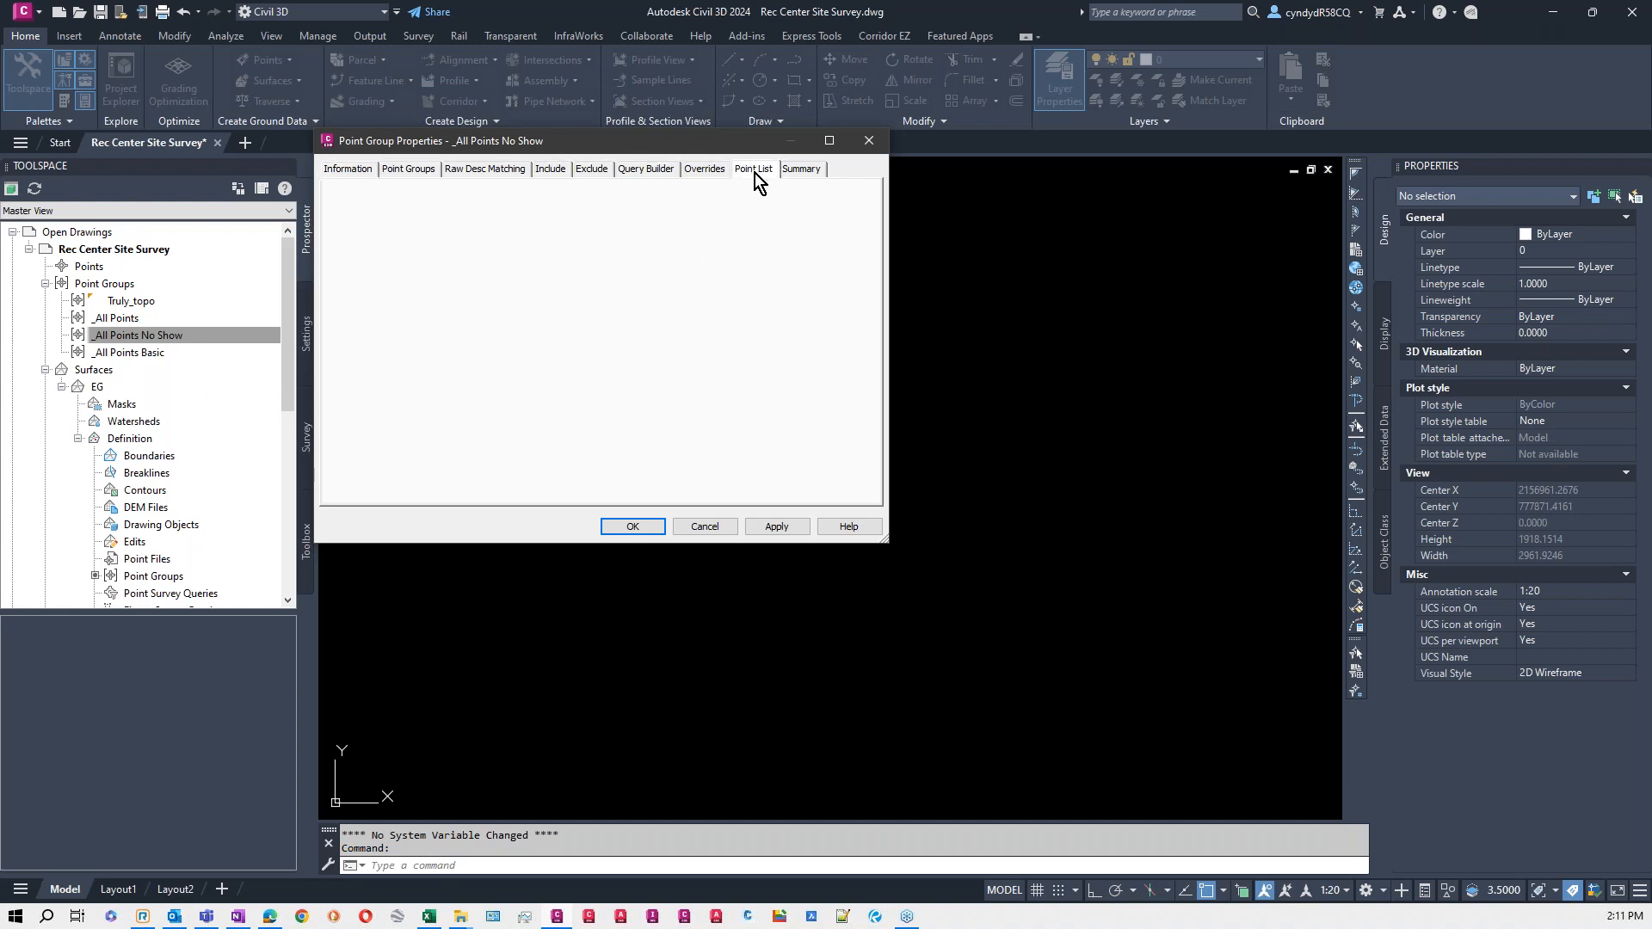
click(720, 169)
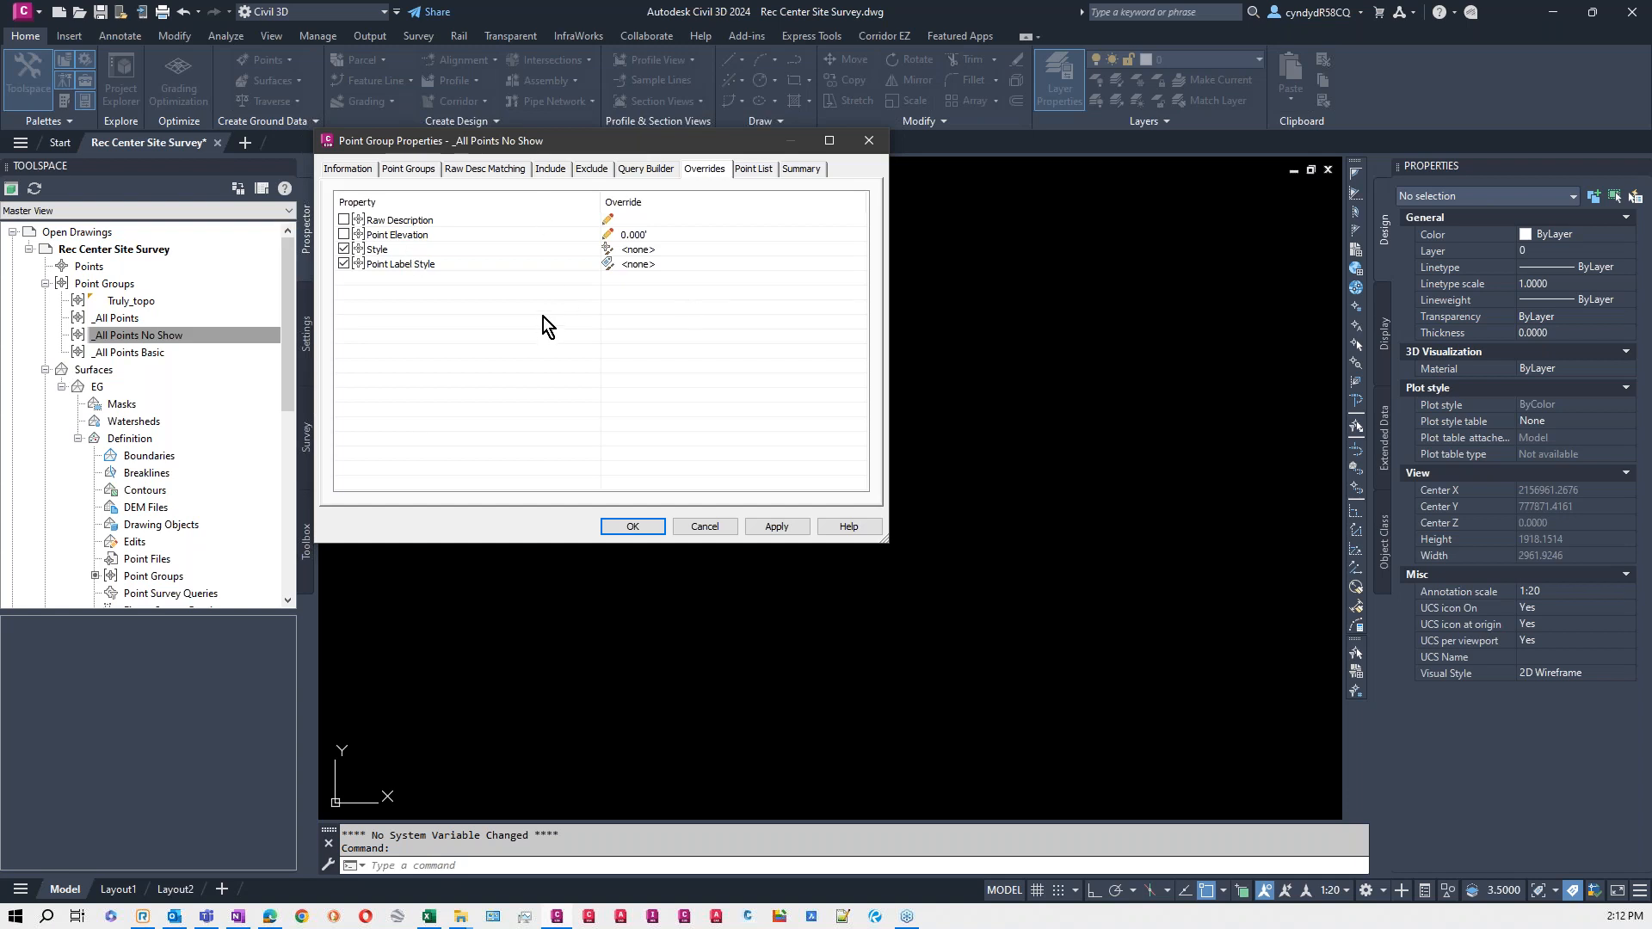
click(704, 527)
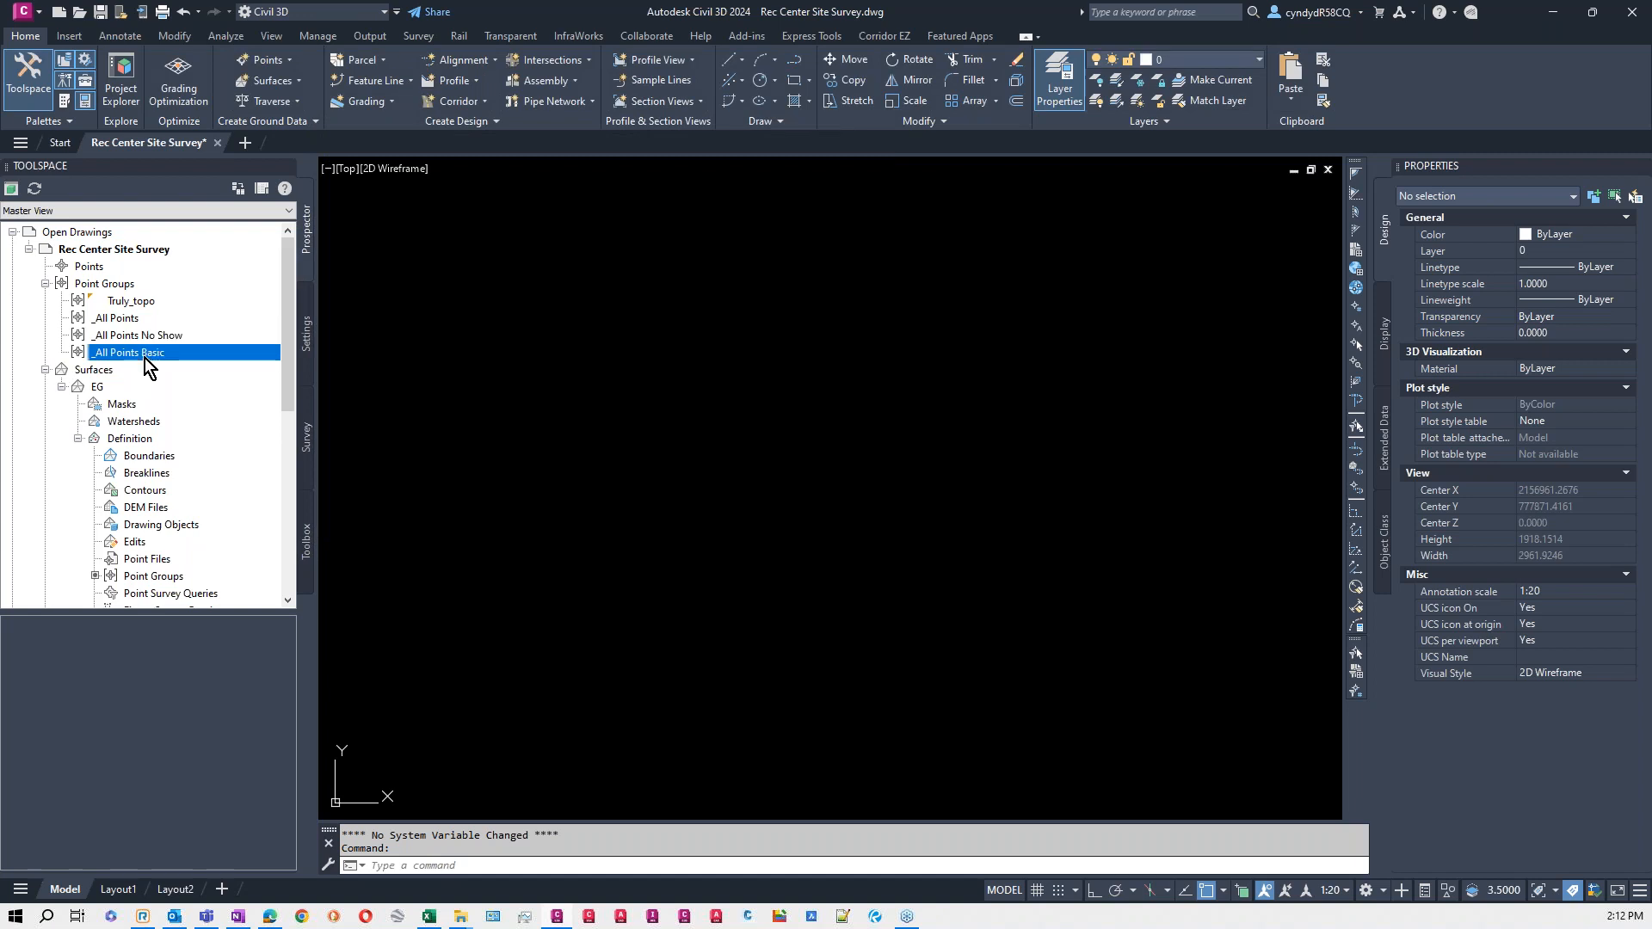
- Check the default styles and point inclusion settings of the _All Points Basic point group
right_click(145, 358)
click(229, 368)
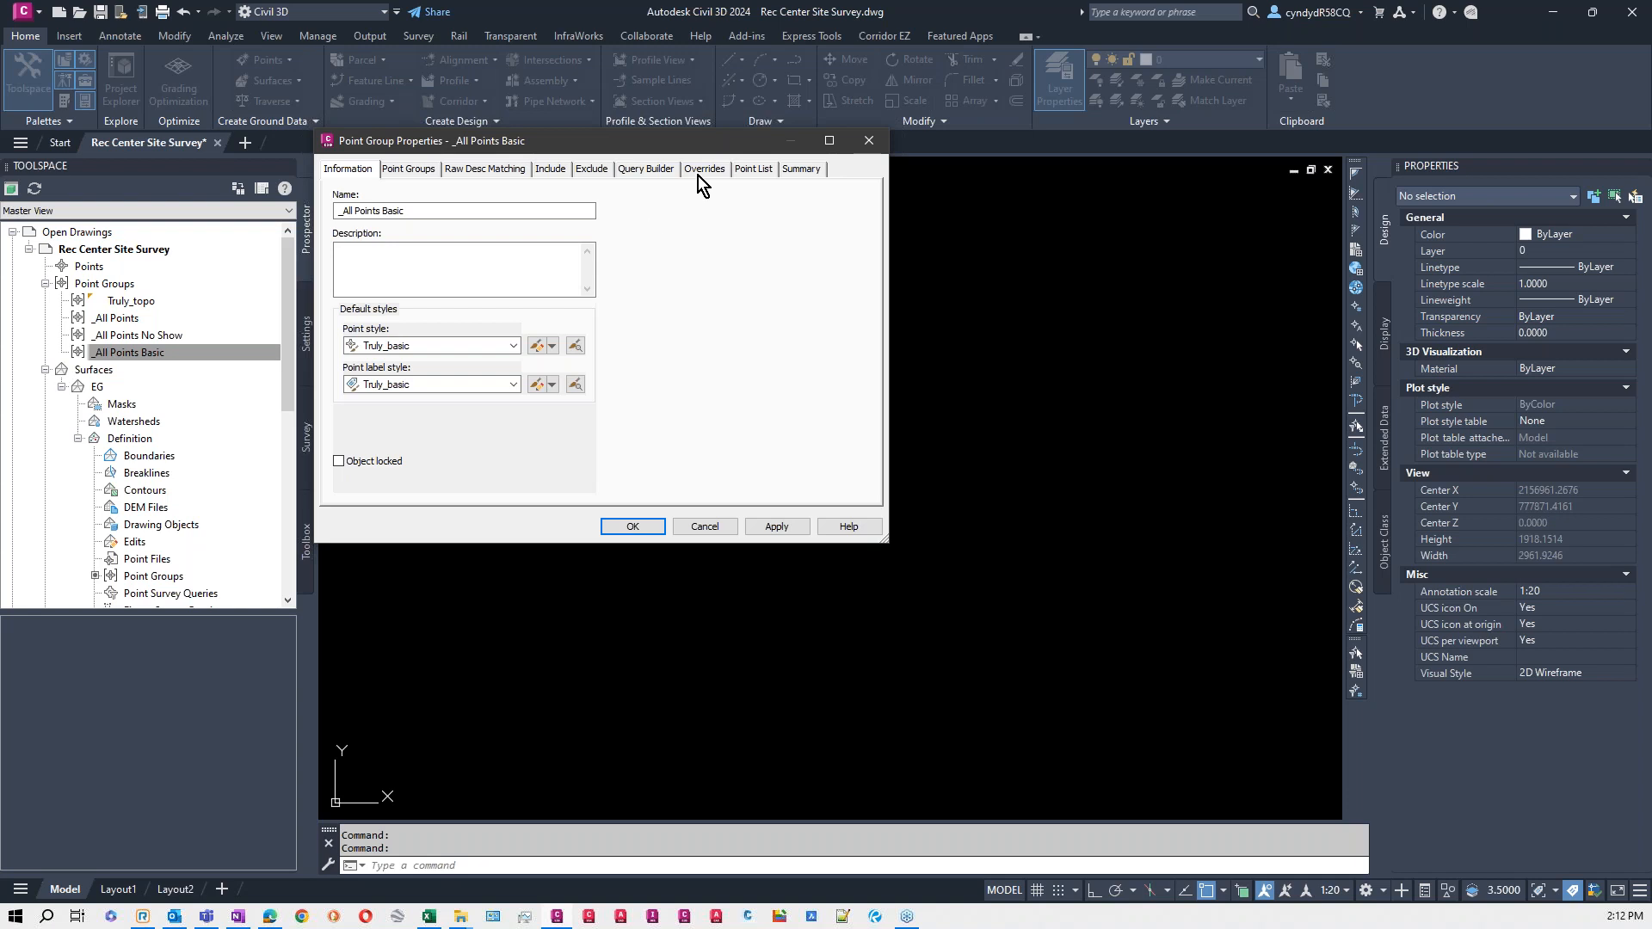
click(542, 169)
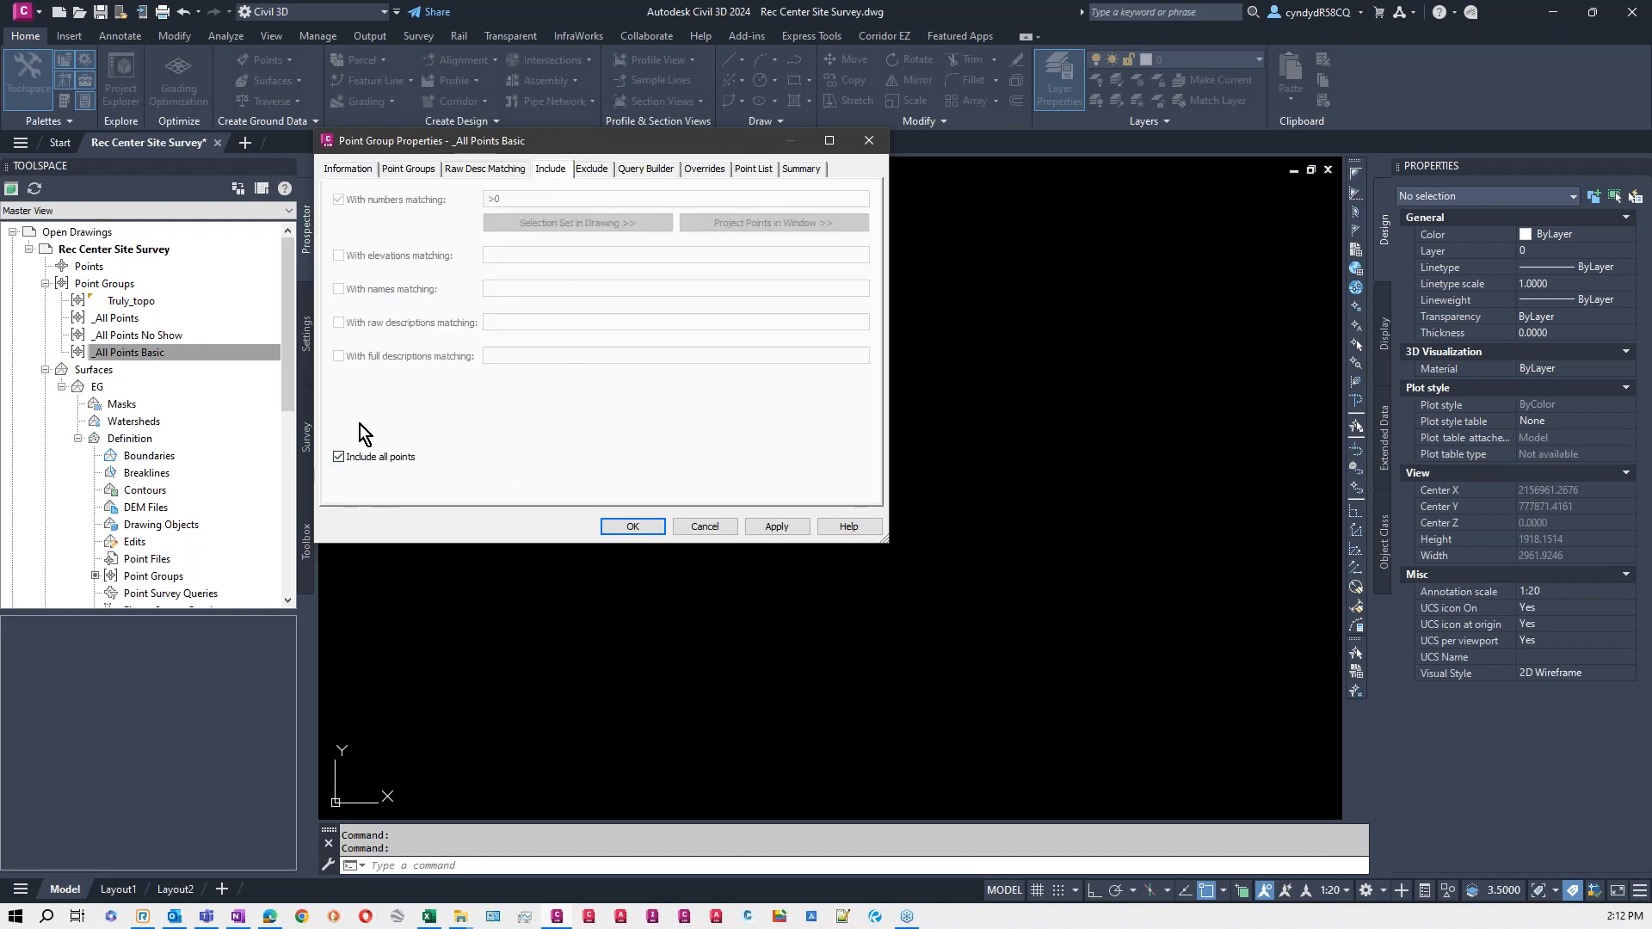
click(632, 526)
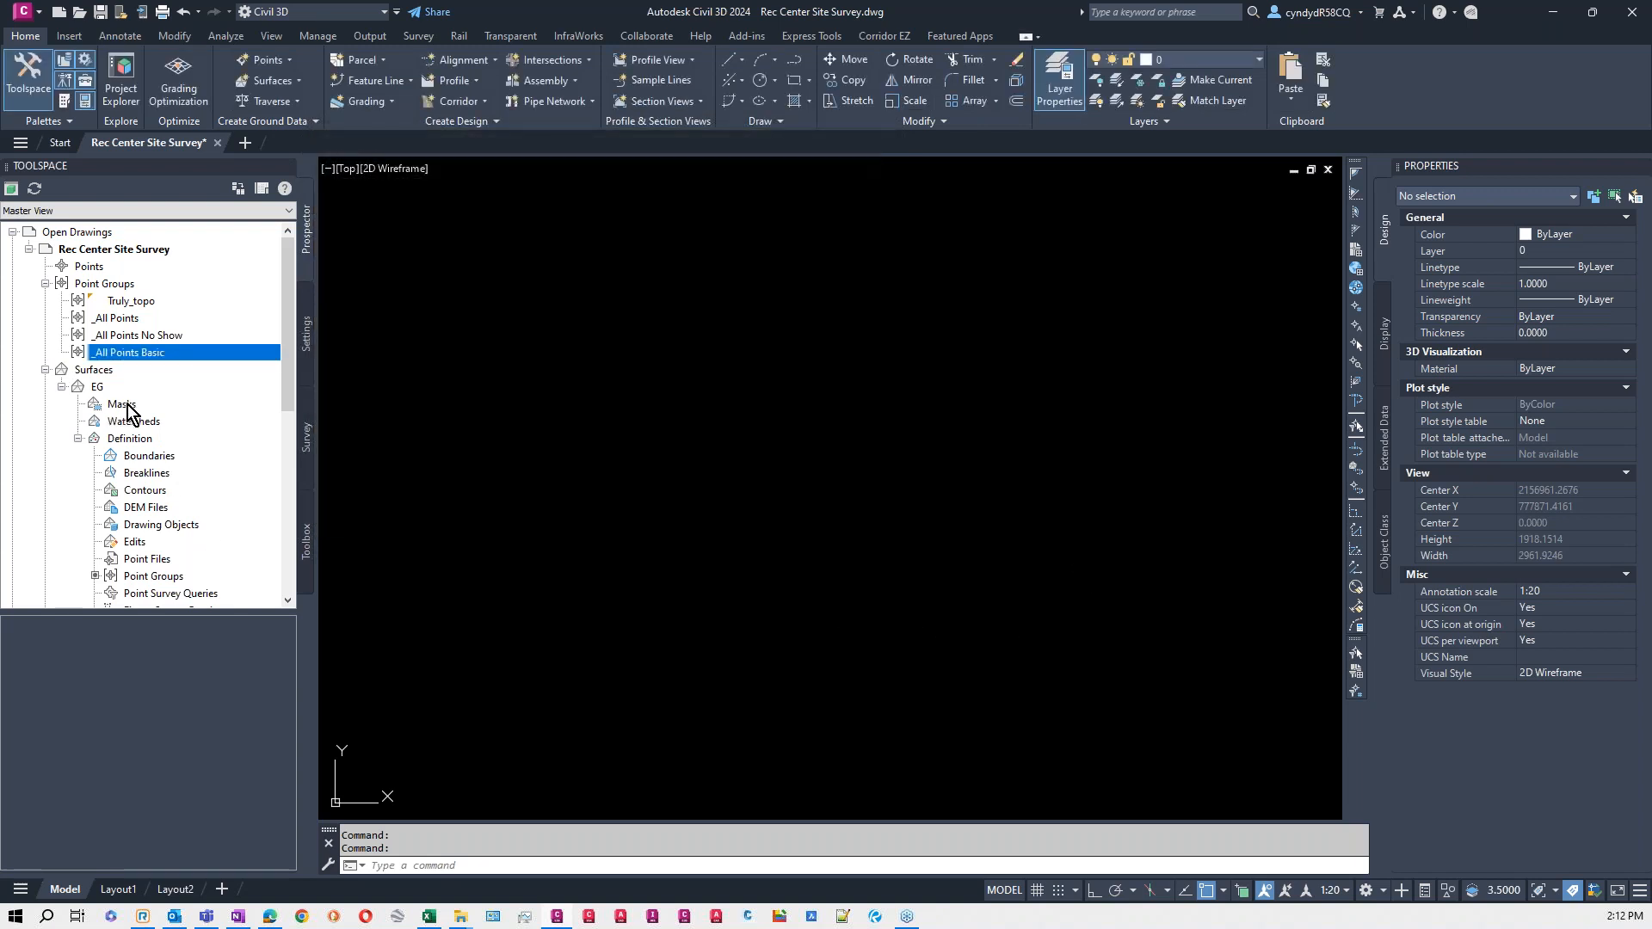
- Review which raw description codes the Truly_topo point group matches, leaving its properties unmodified
click(126, 302)
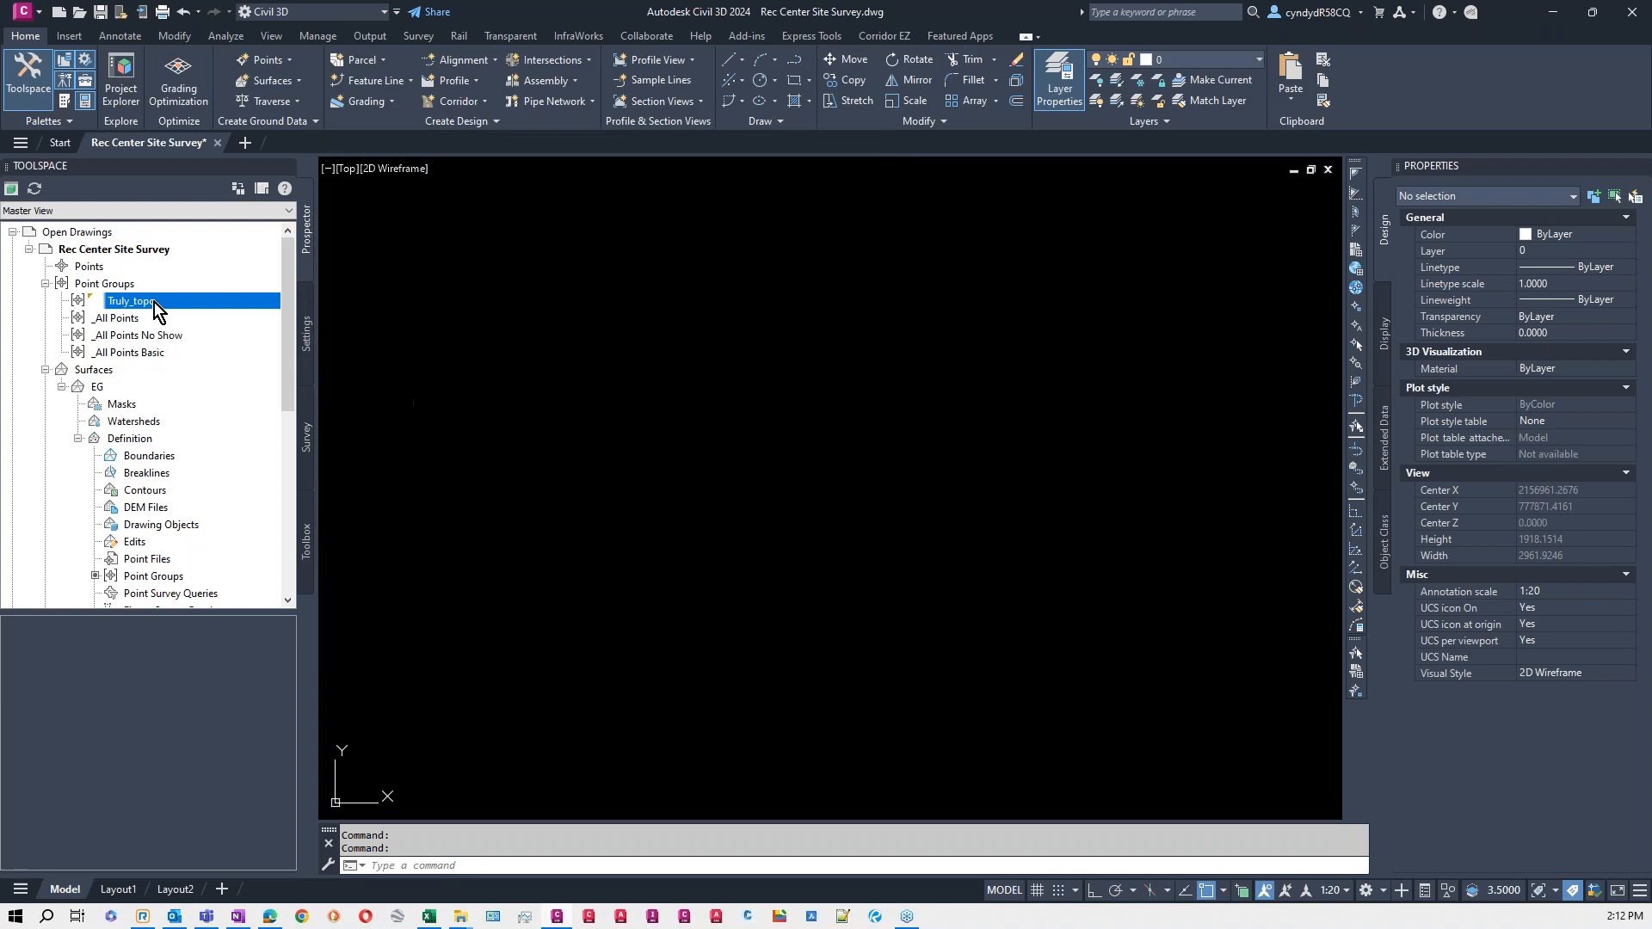
right_click(153, 302)
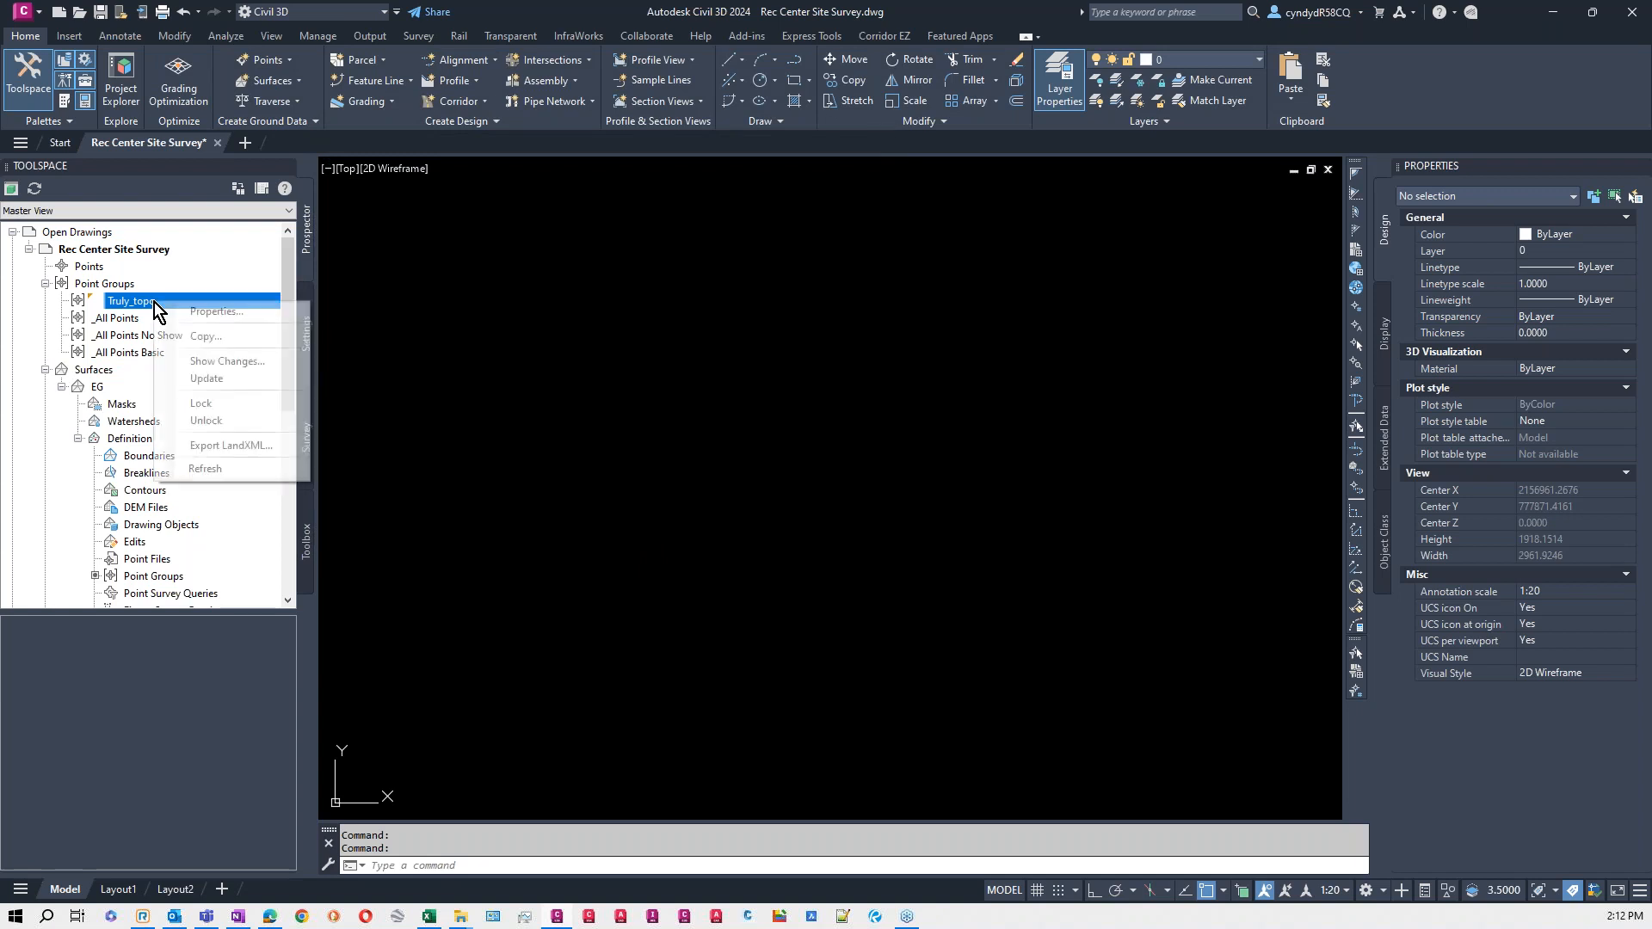
click(225, 313)
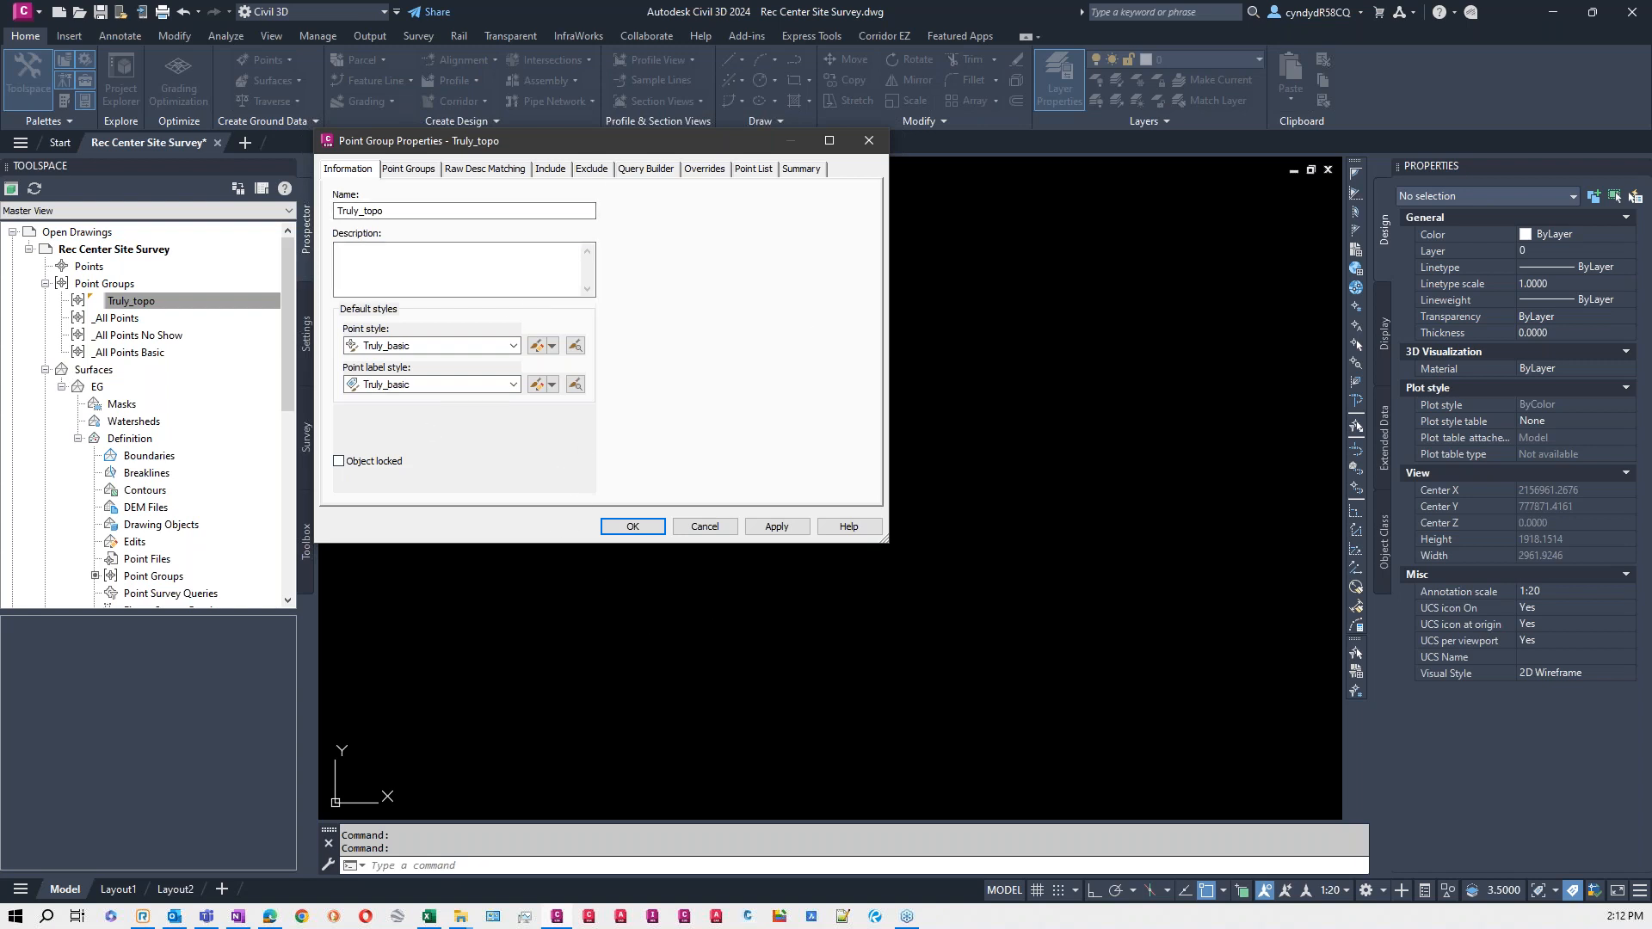
click(491, 170)
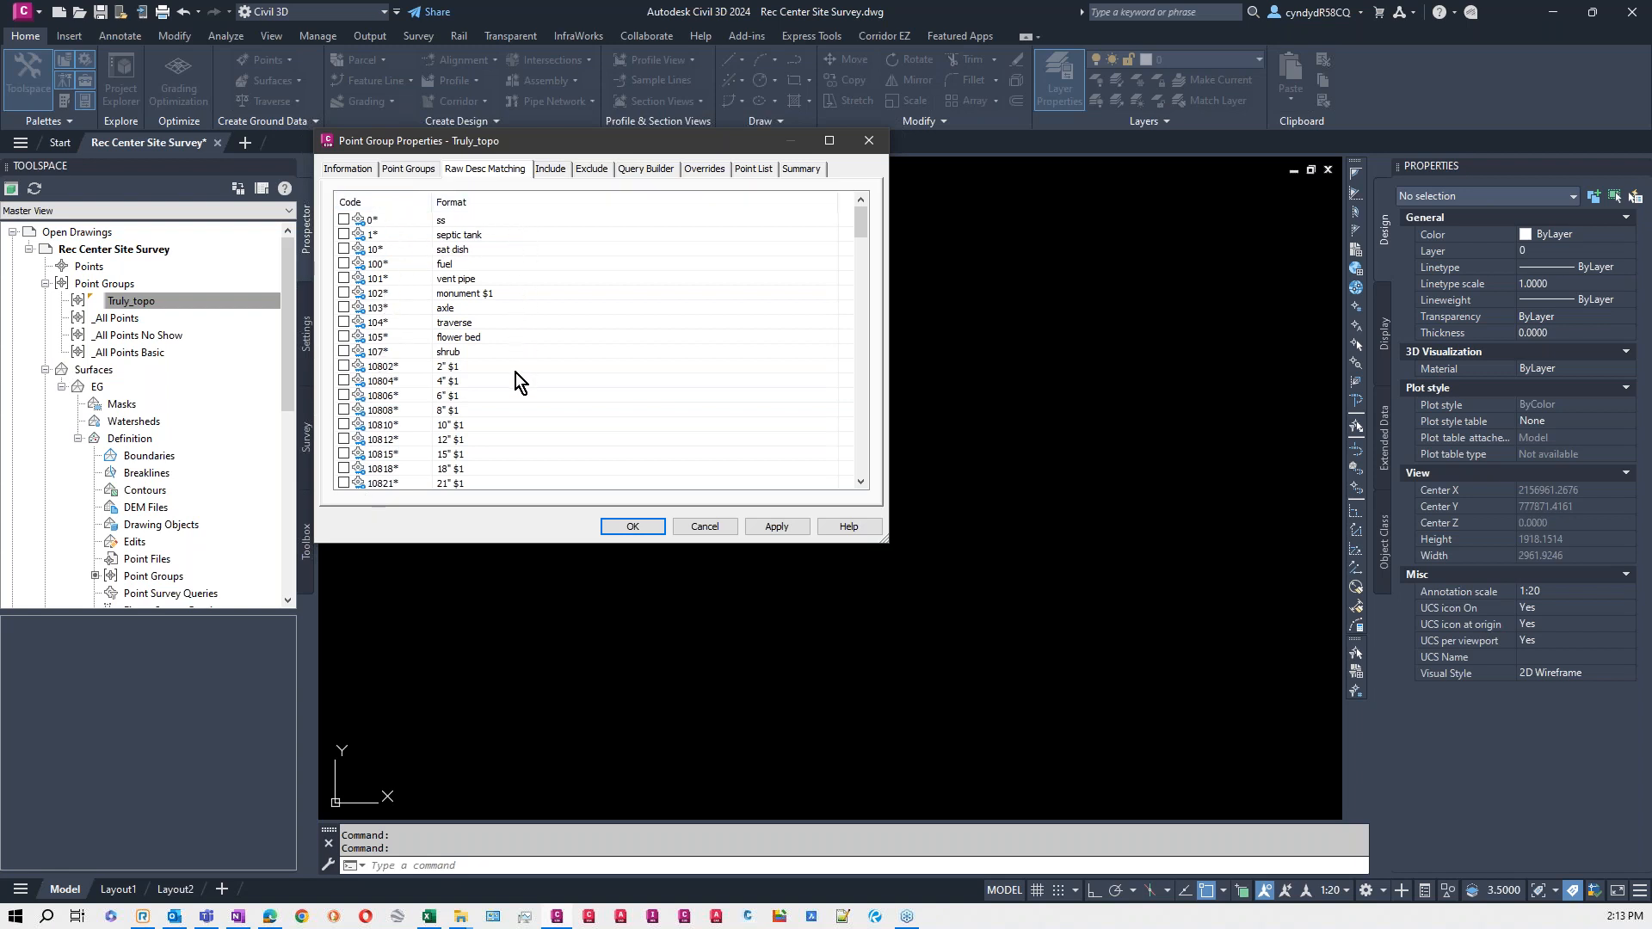
scroll(410, 392, down, 4)
scroll(410, 392, down, 7)
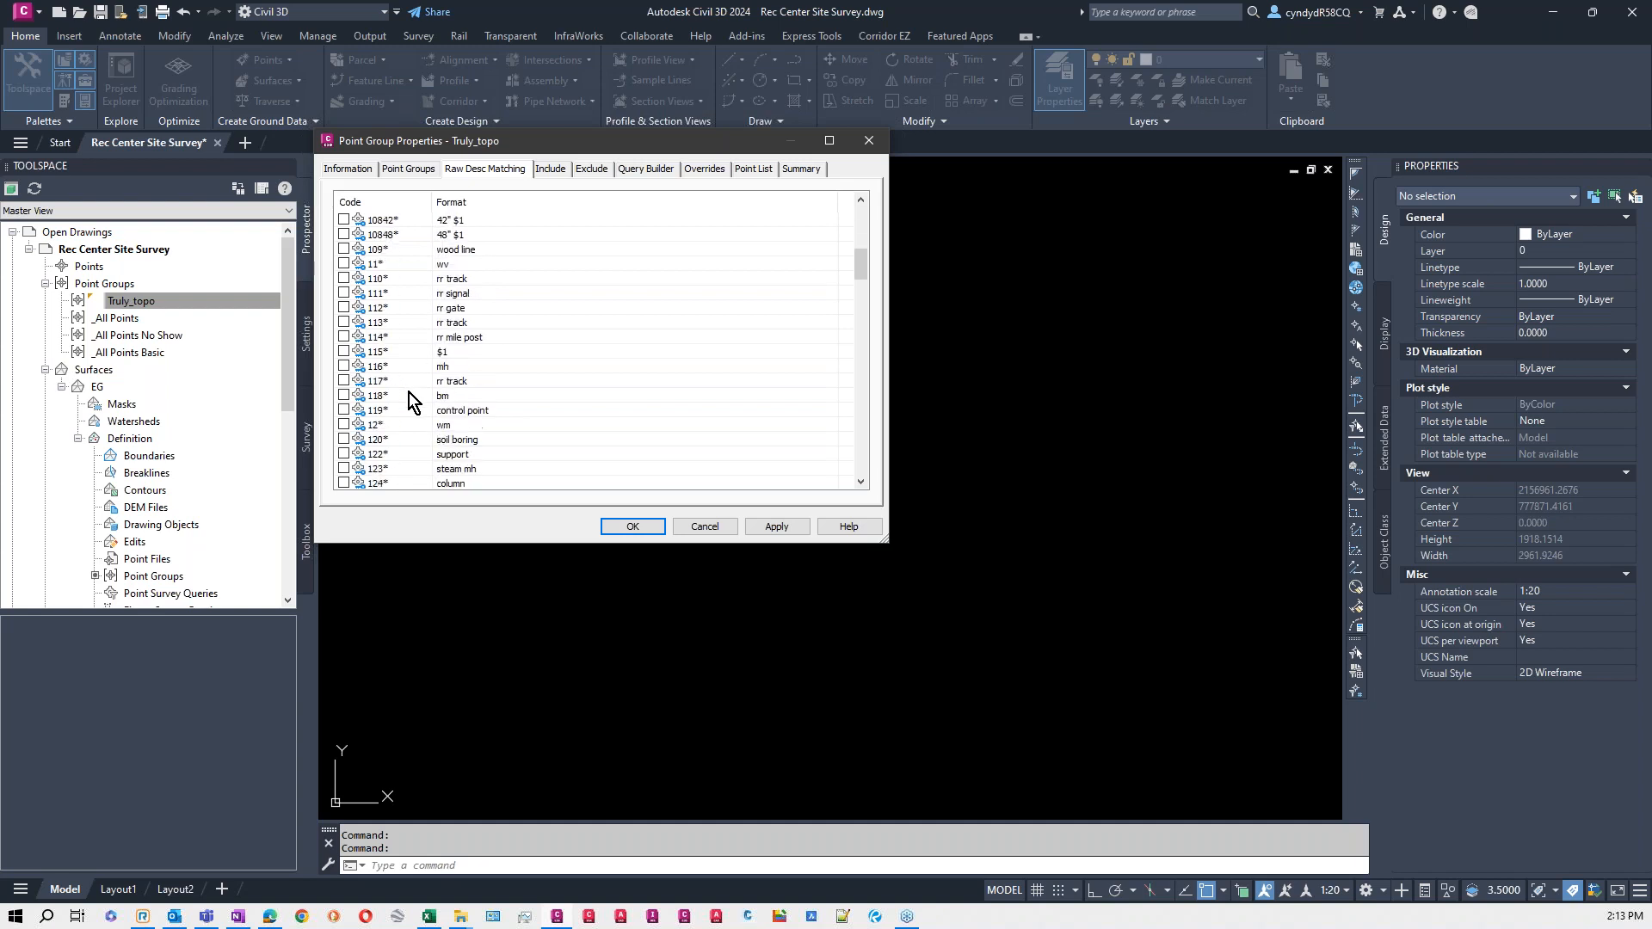
scroll(410, 393, down, 1)
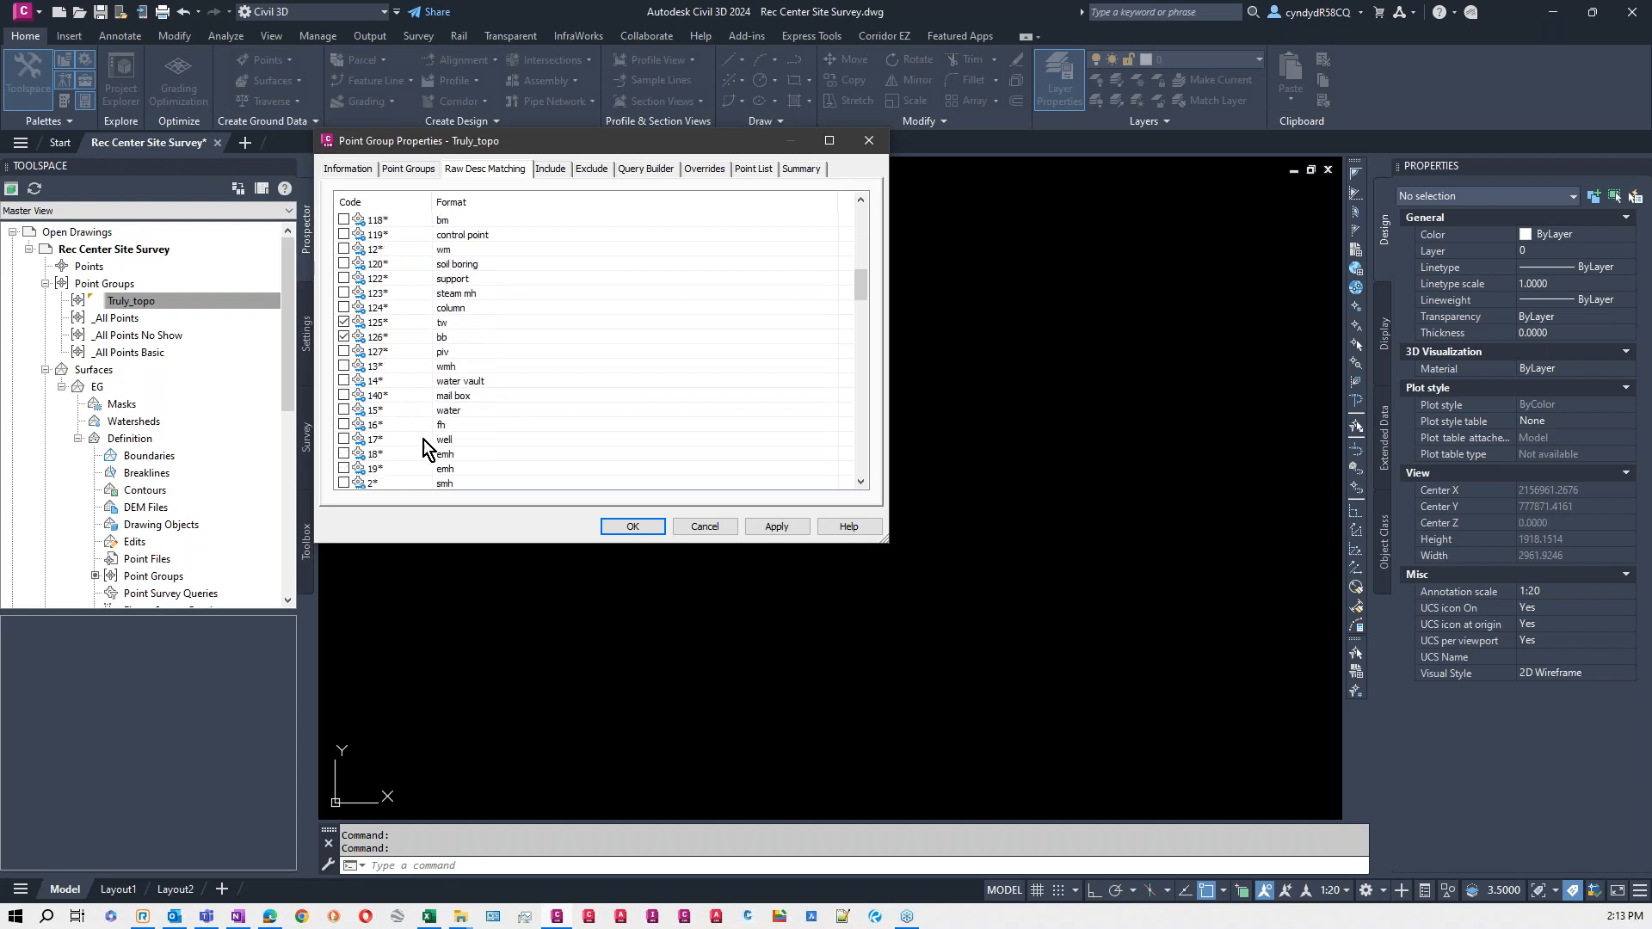
scroll(372, 344, down, 4)
scroll(371, 344, down, 12)
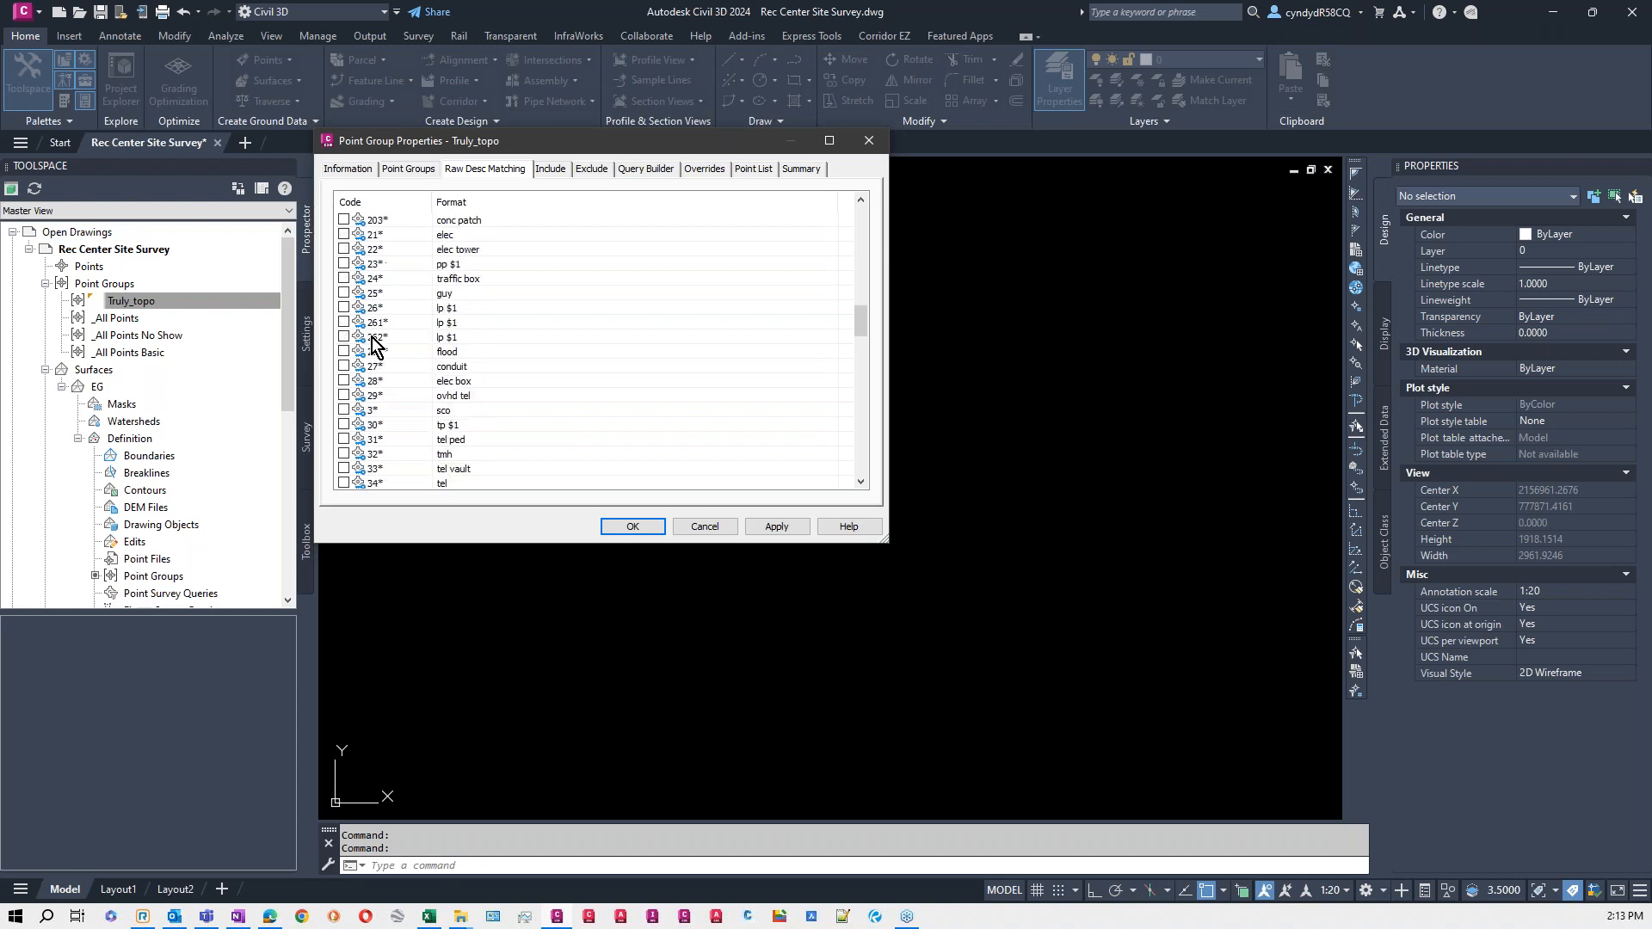
scroll(372, 341, down, 5)
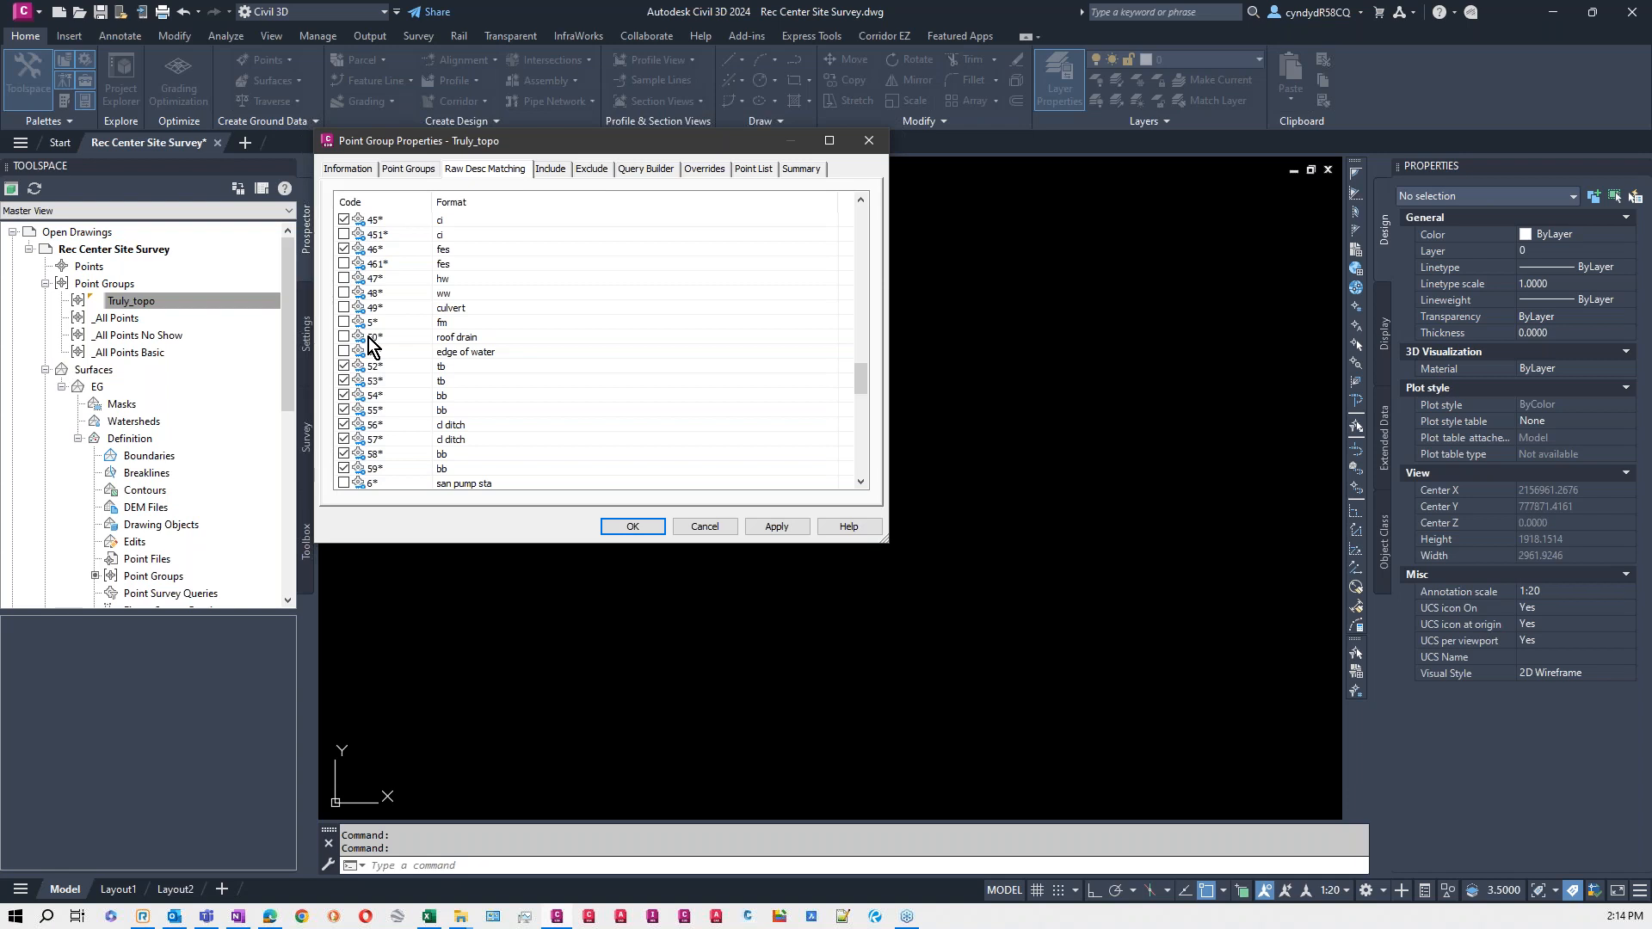
scroll(499, 312, down, 4)
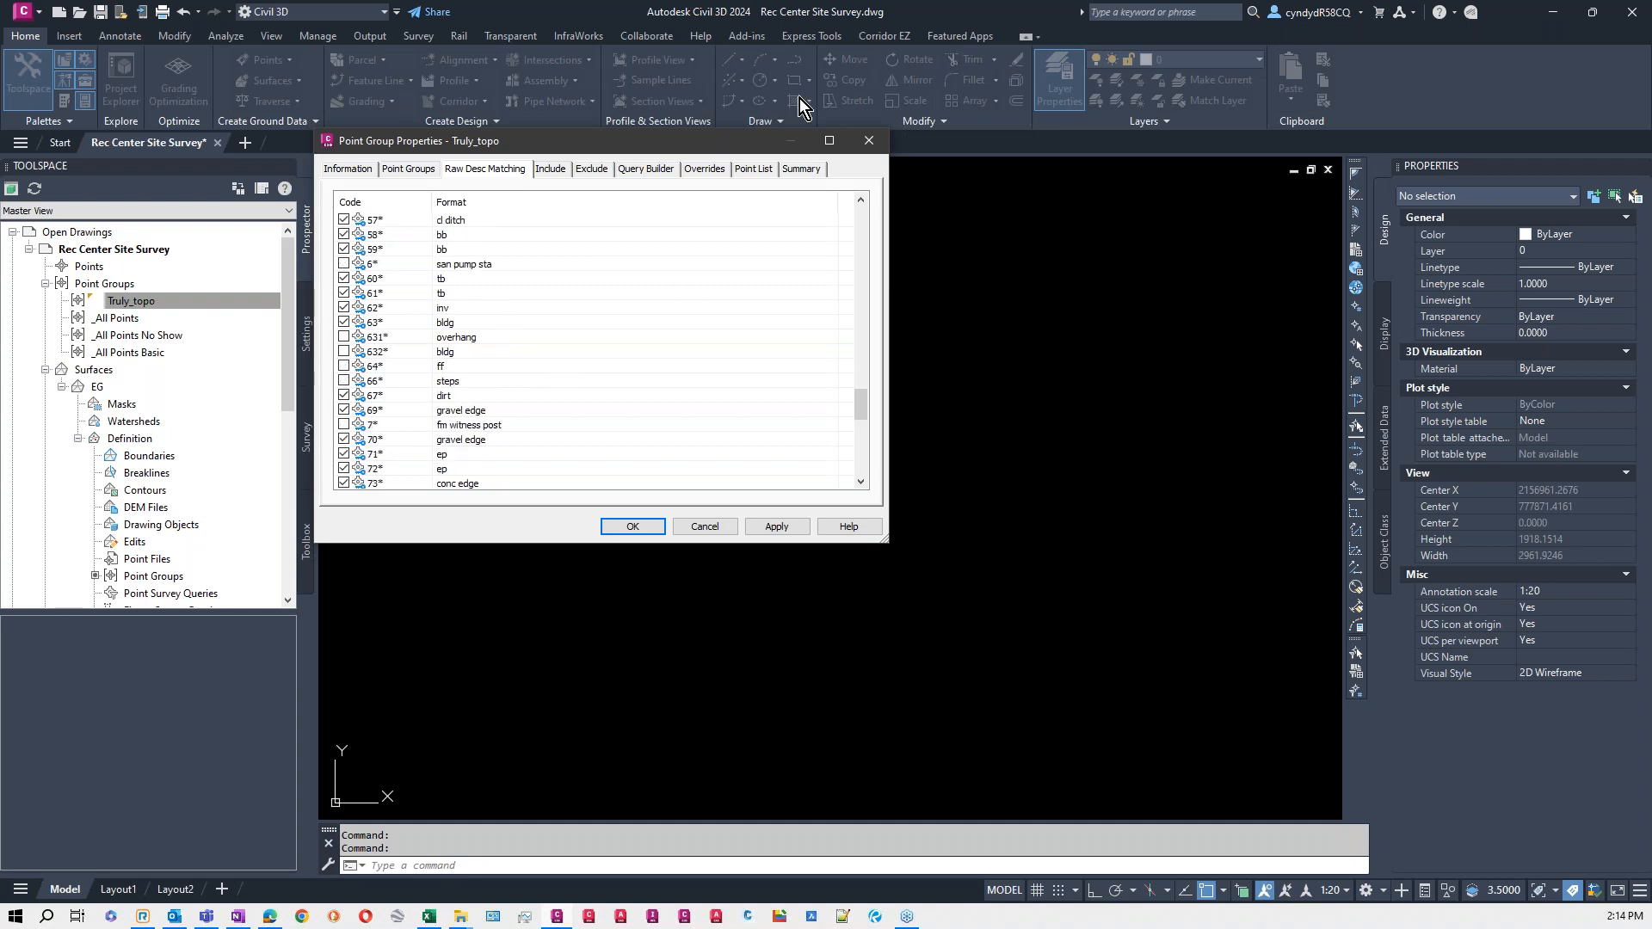
click(704, 527)
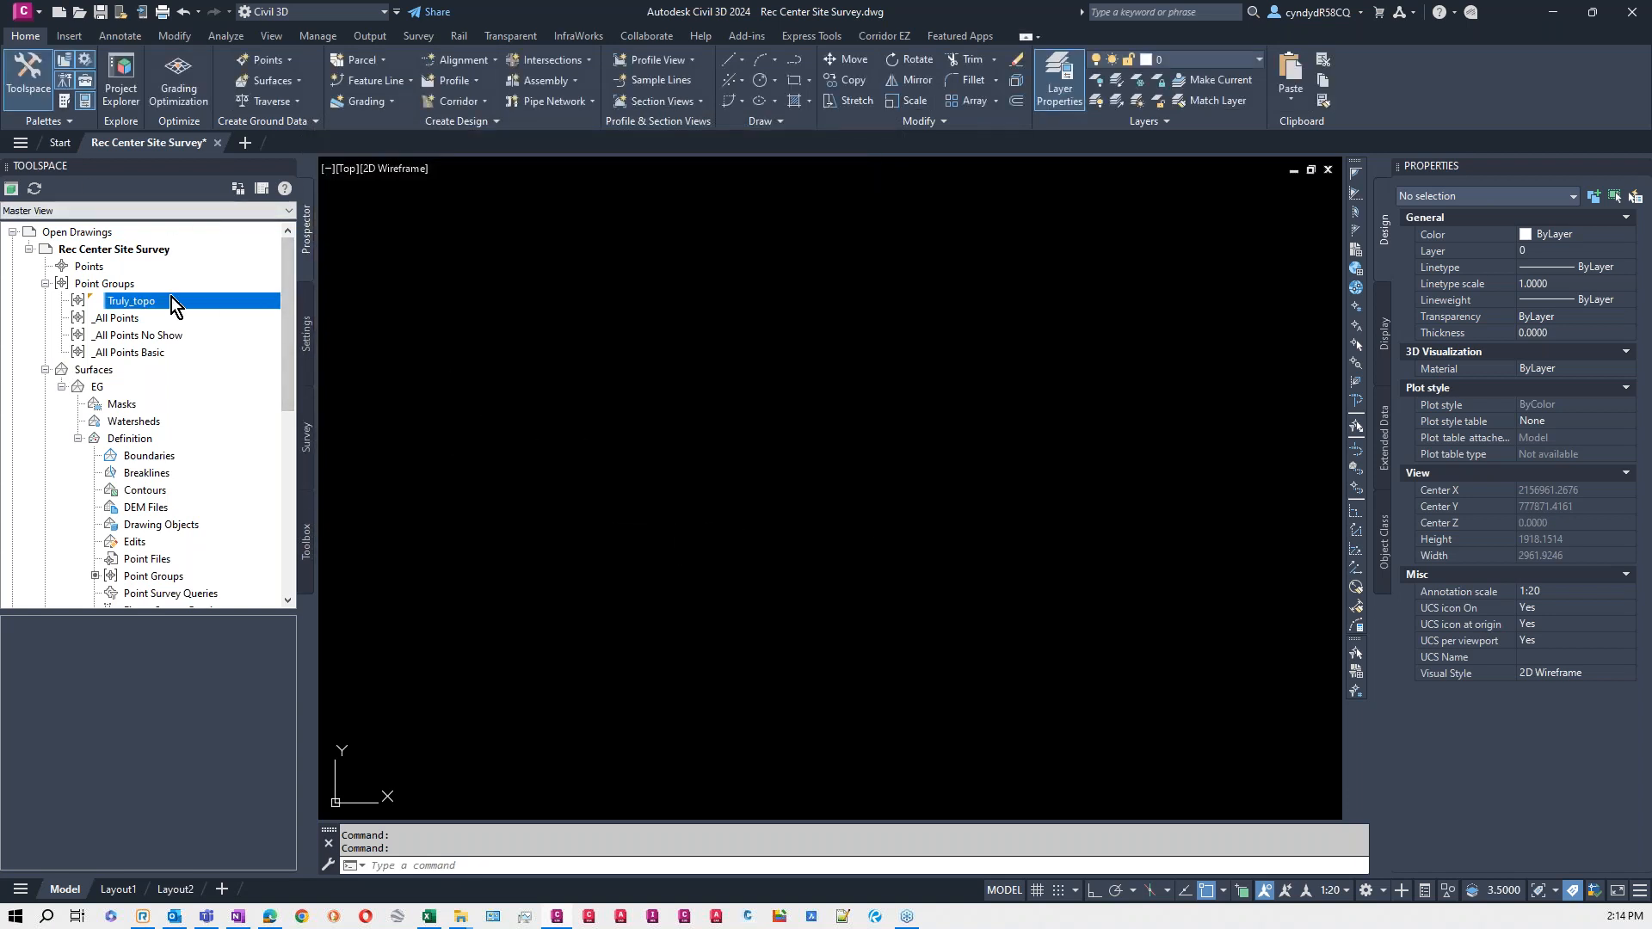
- Check which point group defines the EG surface and which surface style its properties assign
click(98, 389)
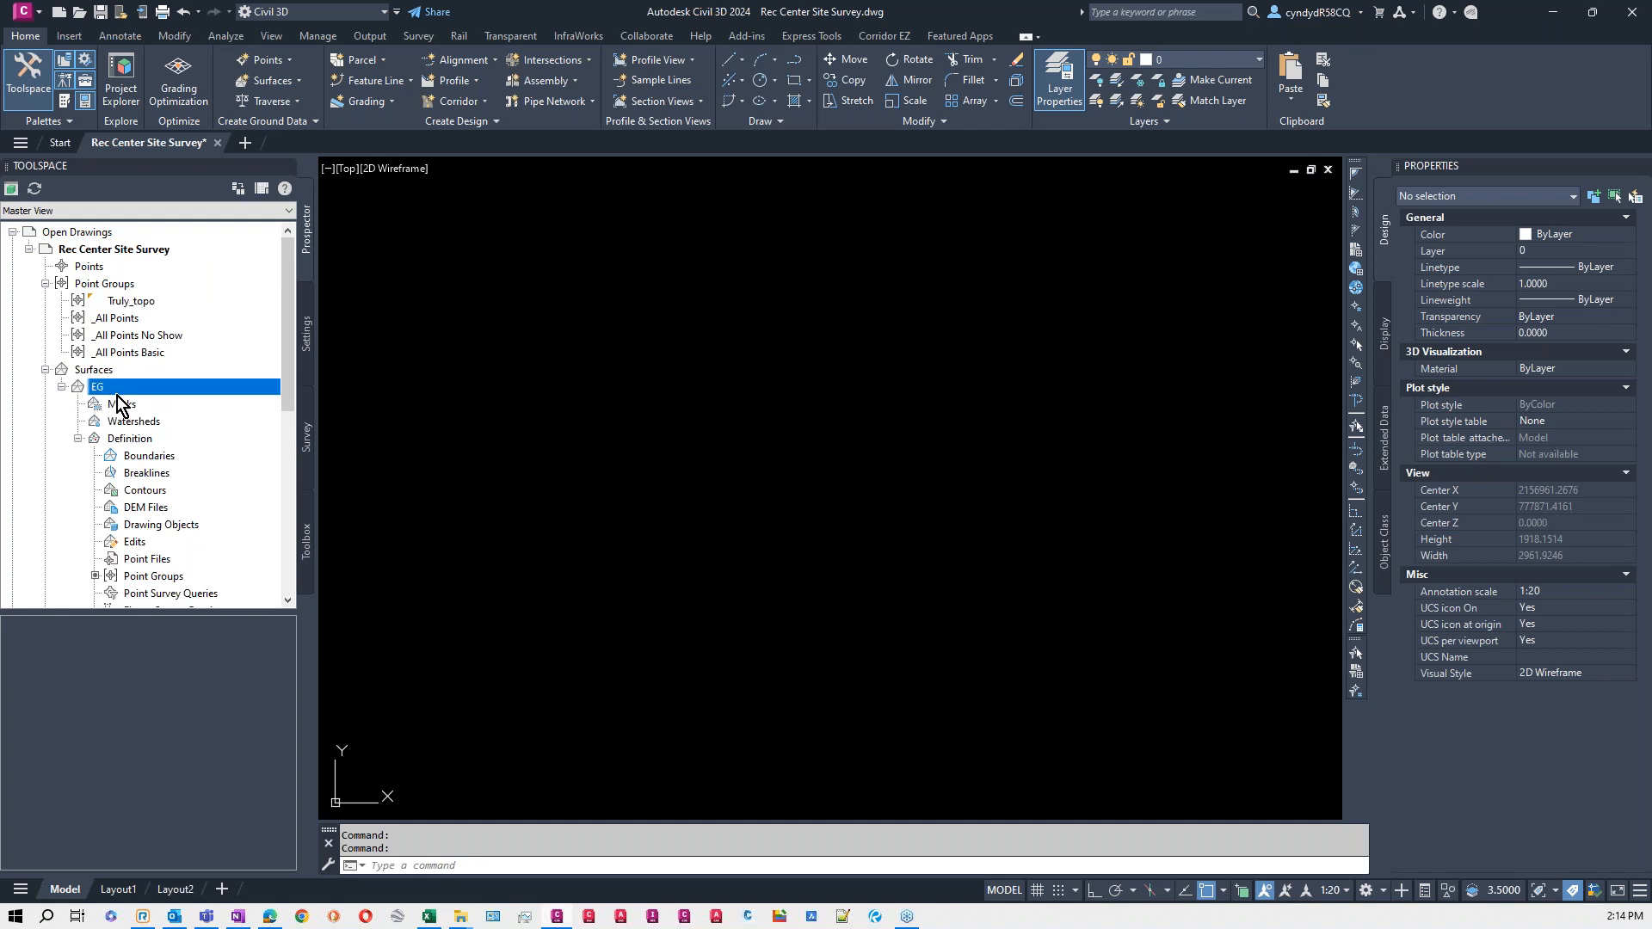
click(160, 578)
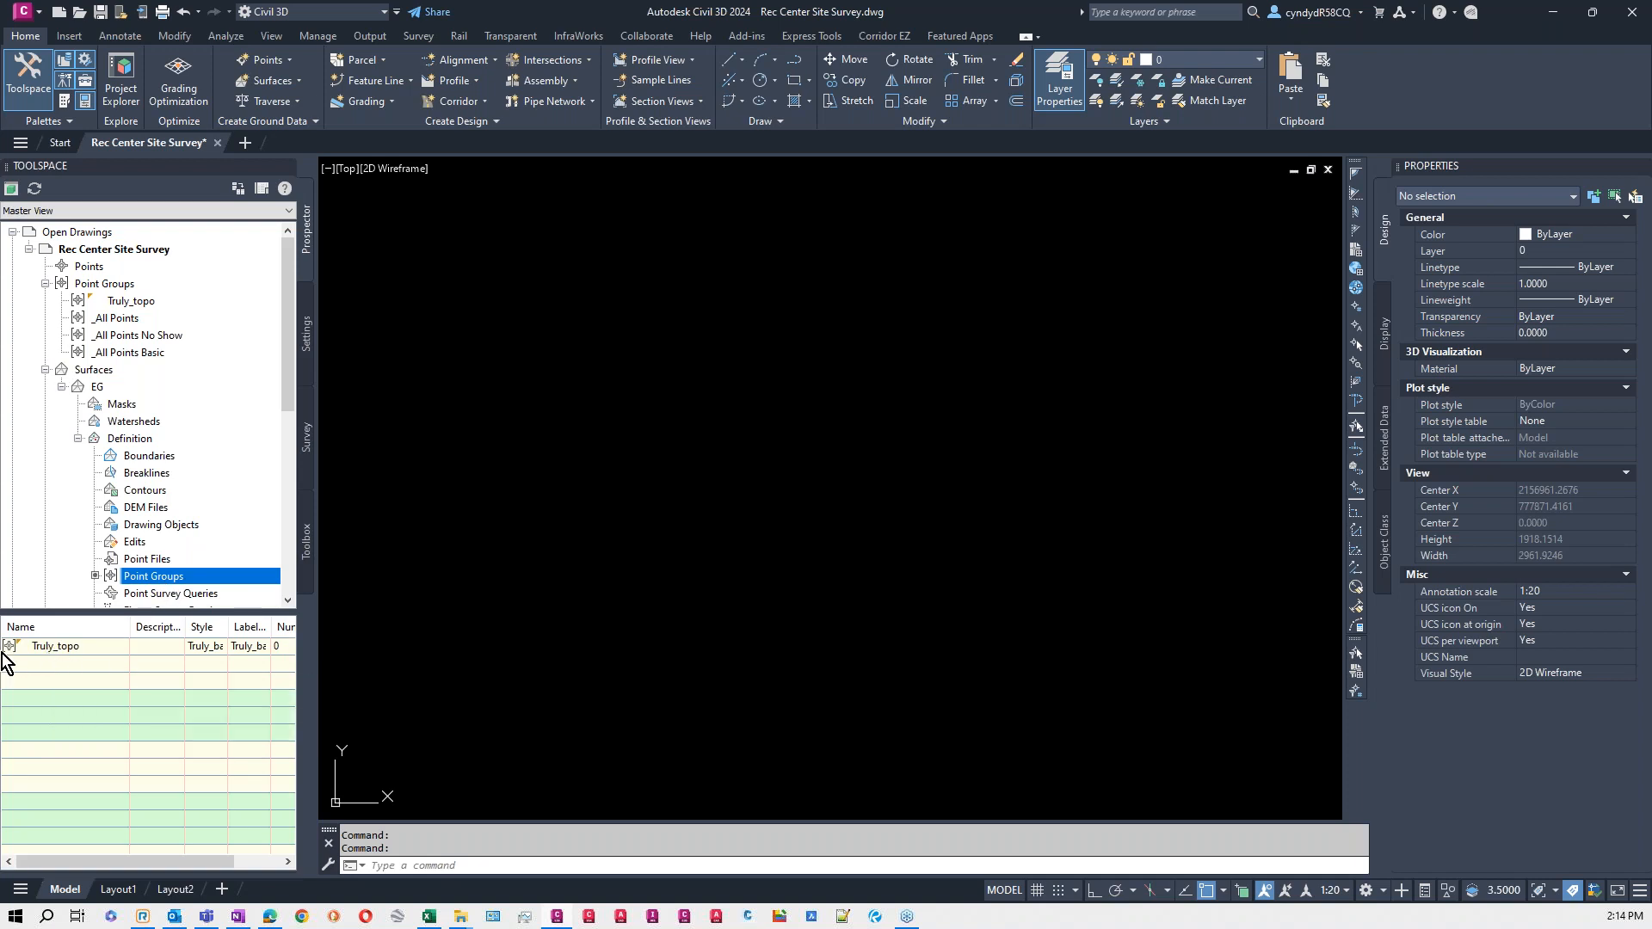
click(103, 389)
right_click(103, 389)
click(148, 398)
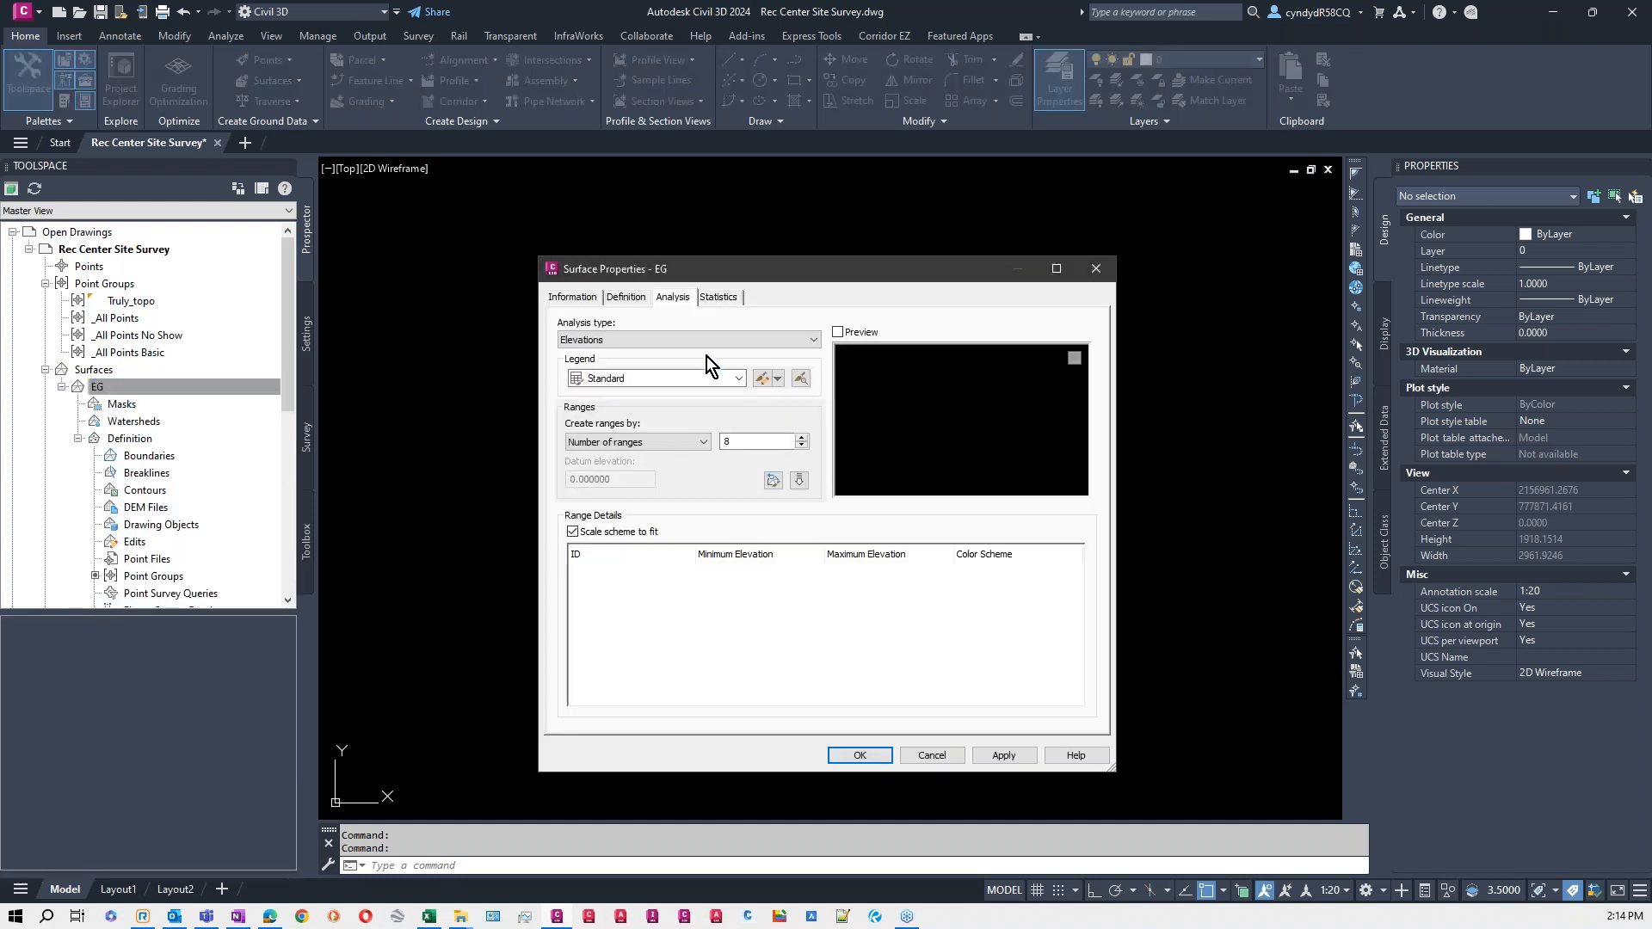
click(575, 298)
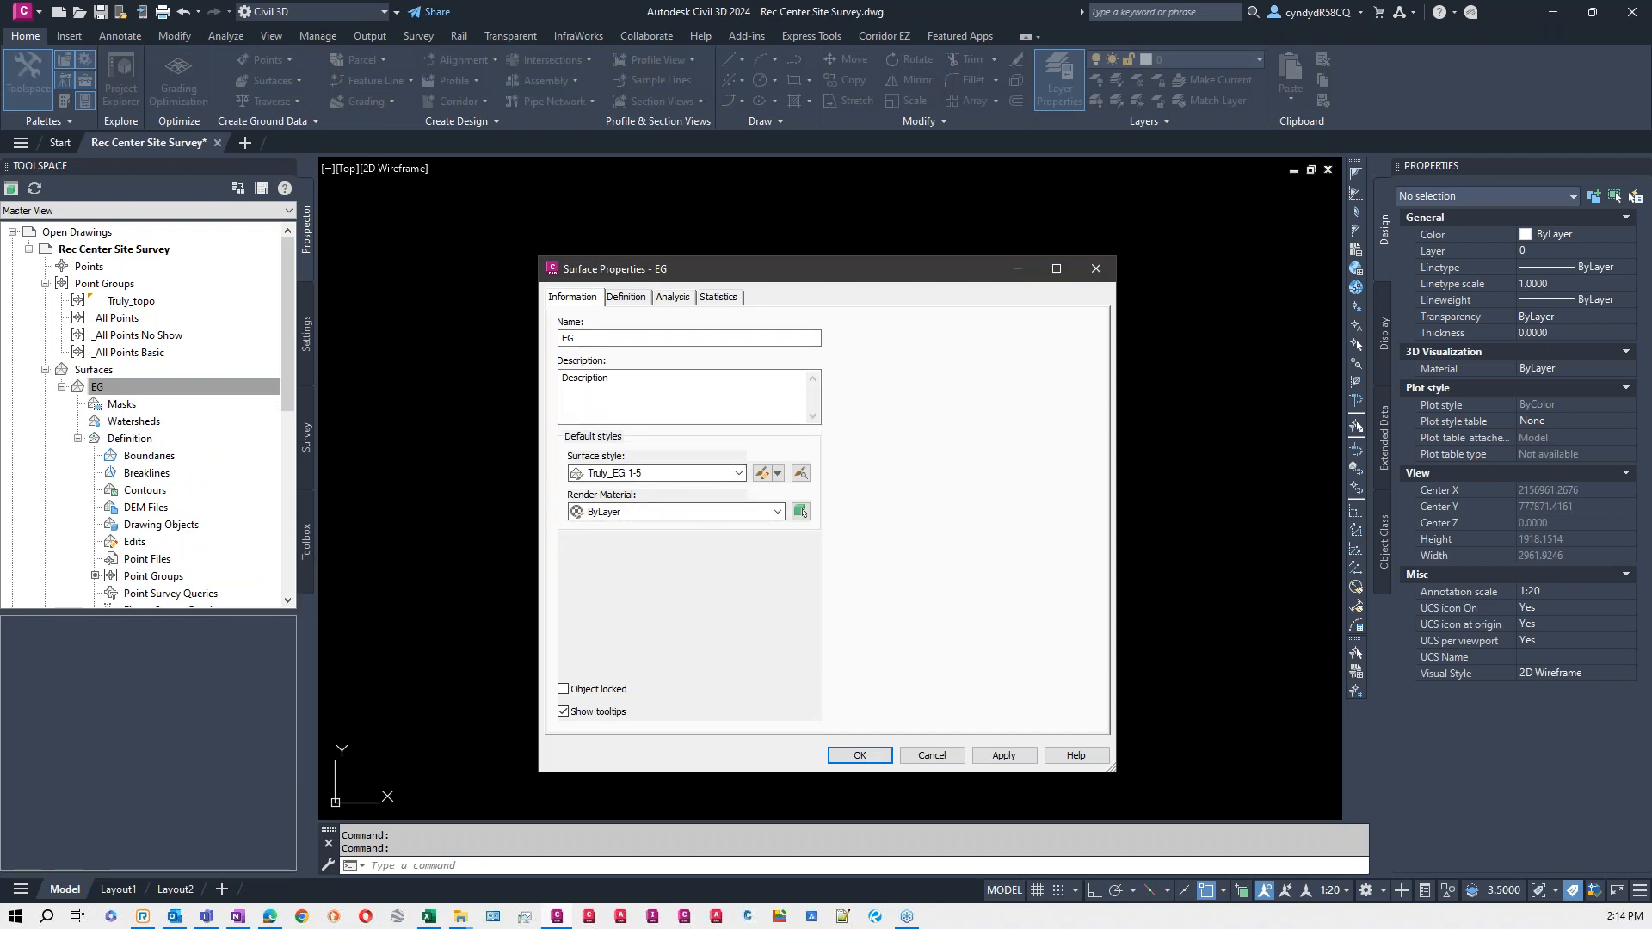
- Examine the slope analysis ranges and colour scheme in the EG surface properties, leaving the properties unmodified
click(670, 297)
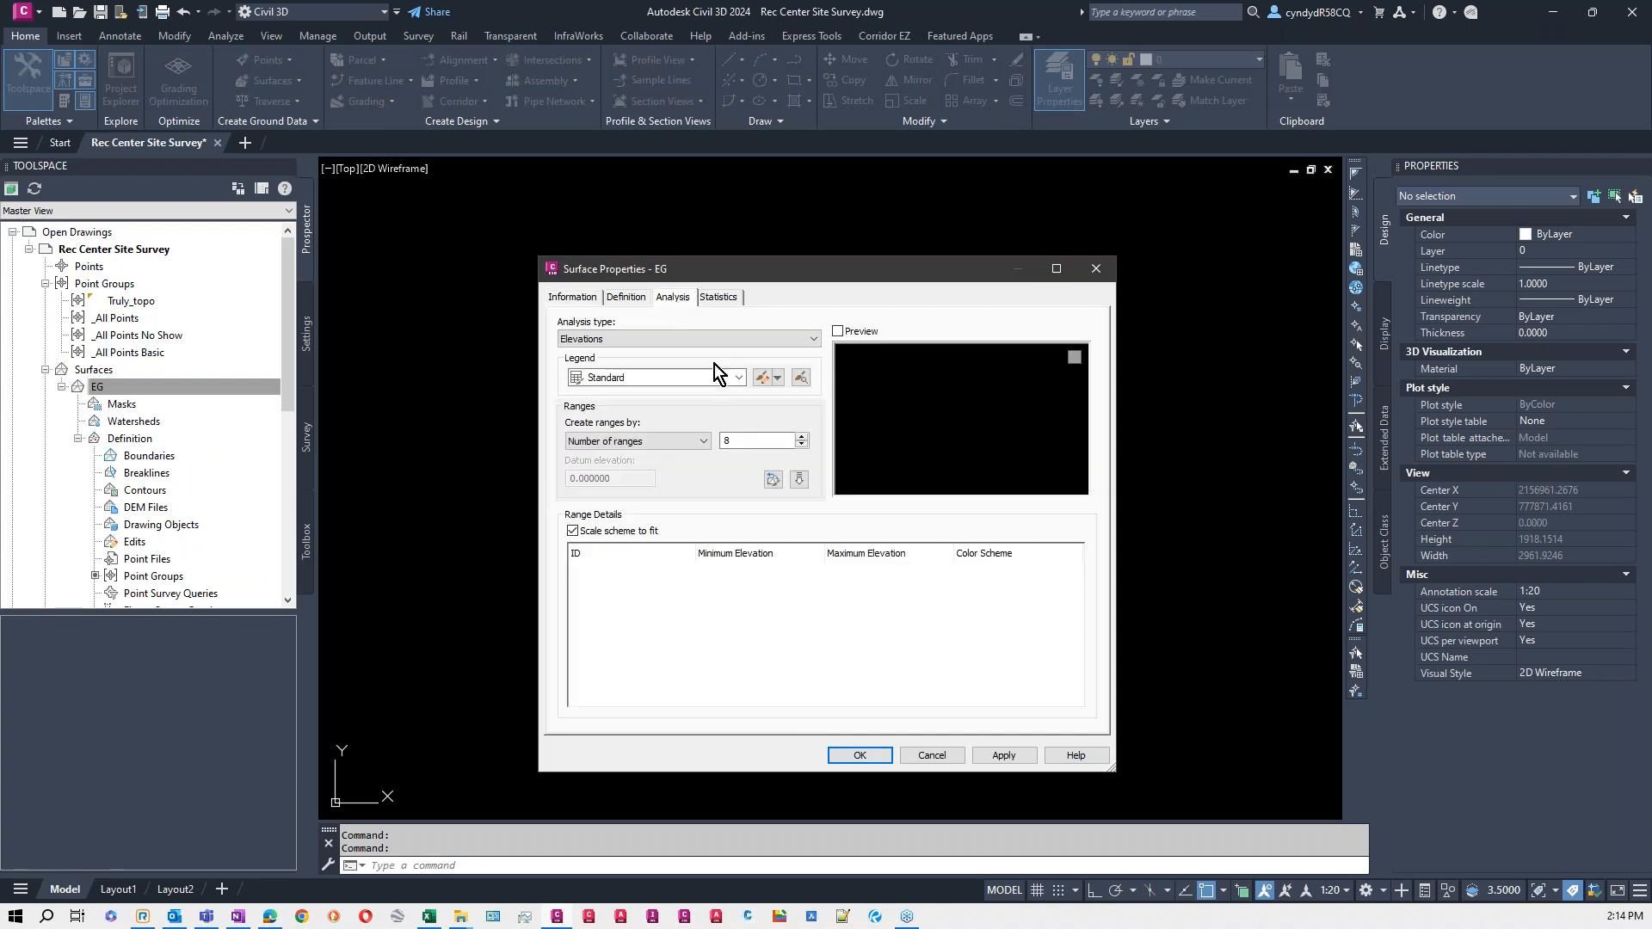
click(668, 340)
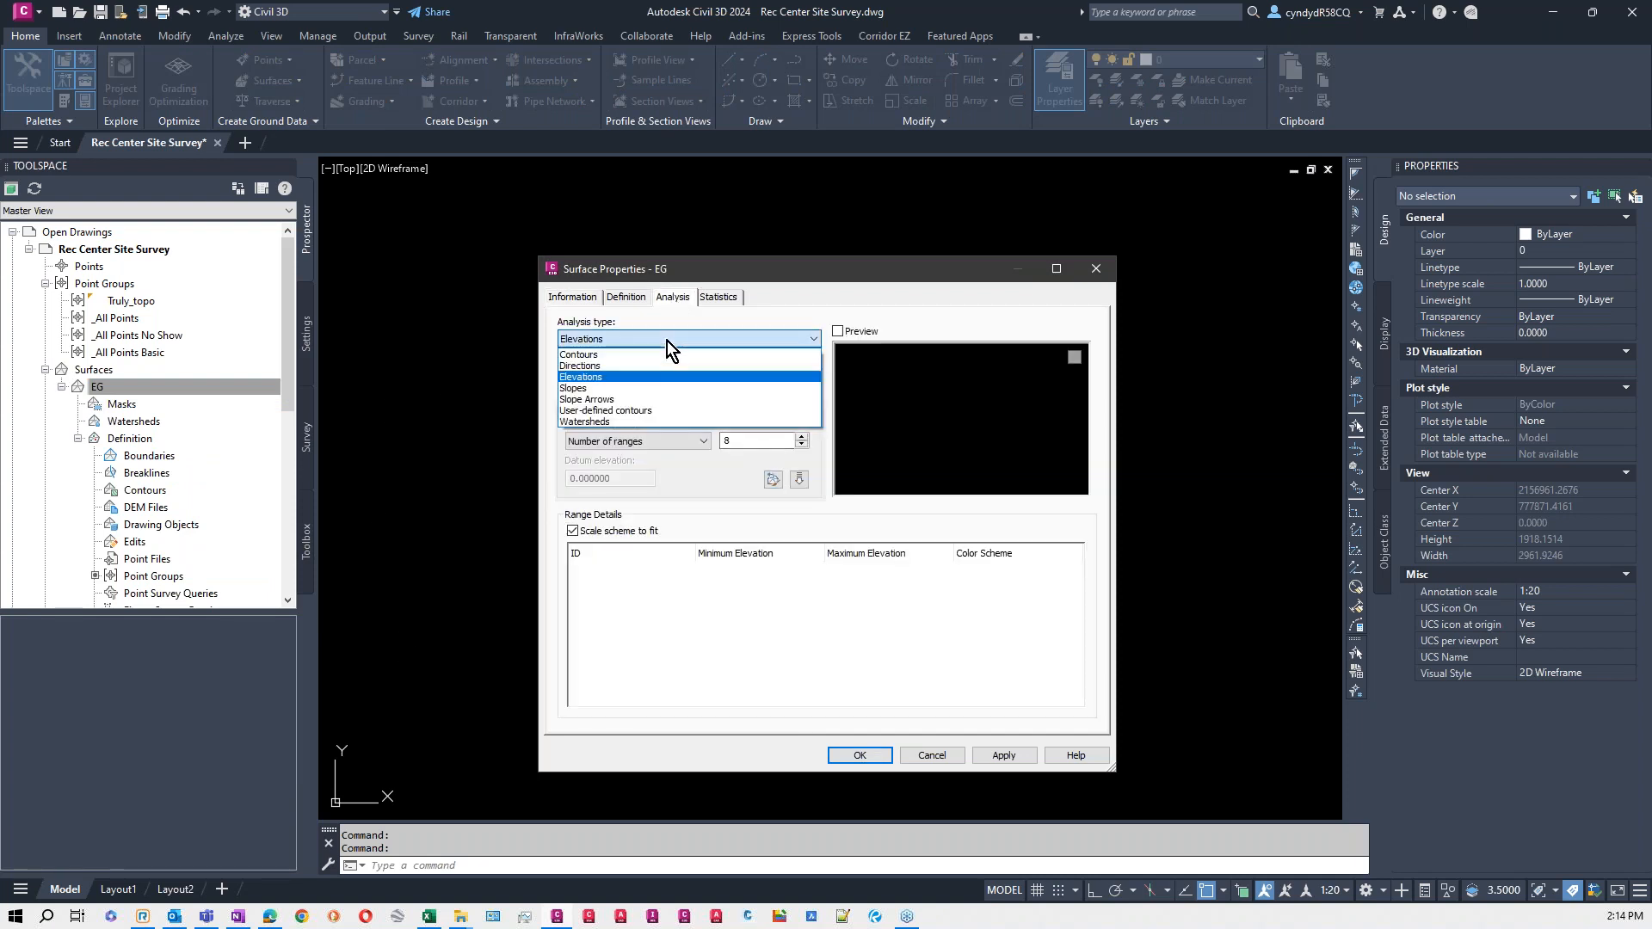
click(657, 389)
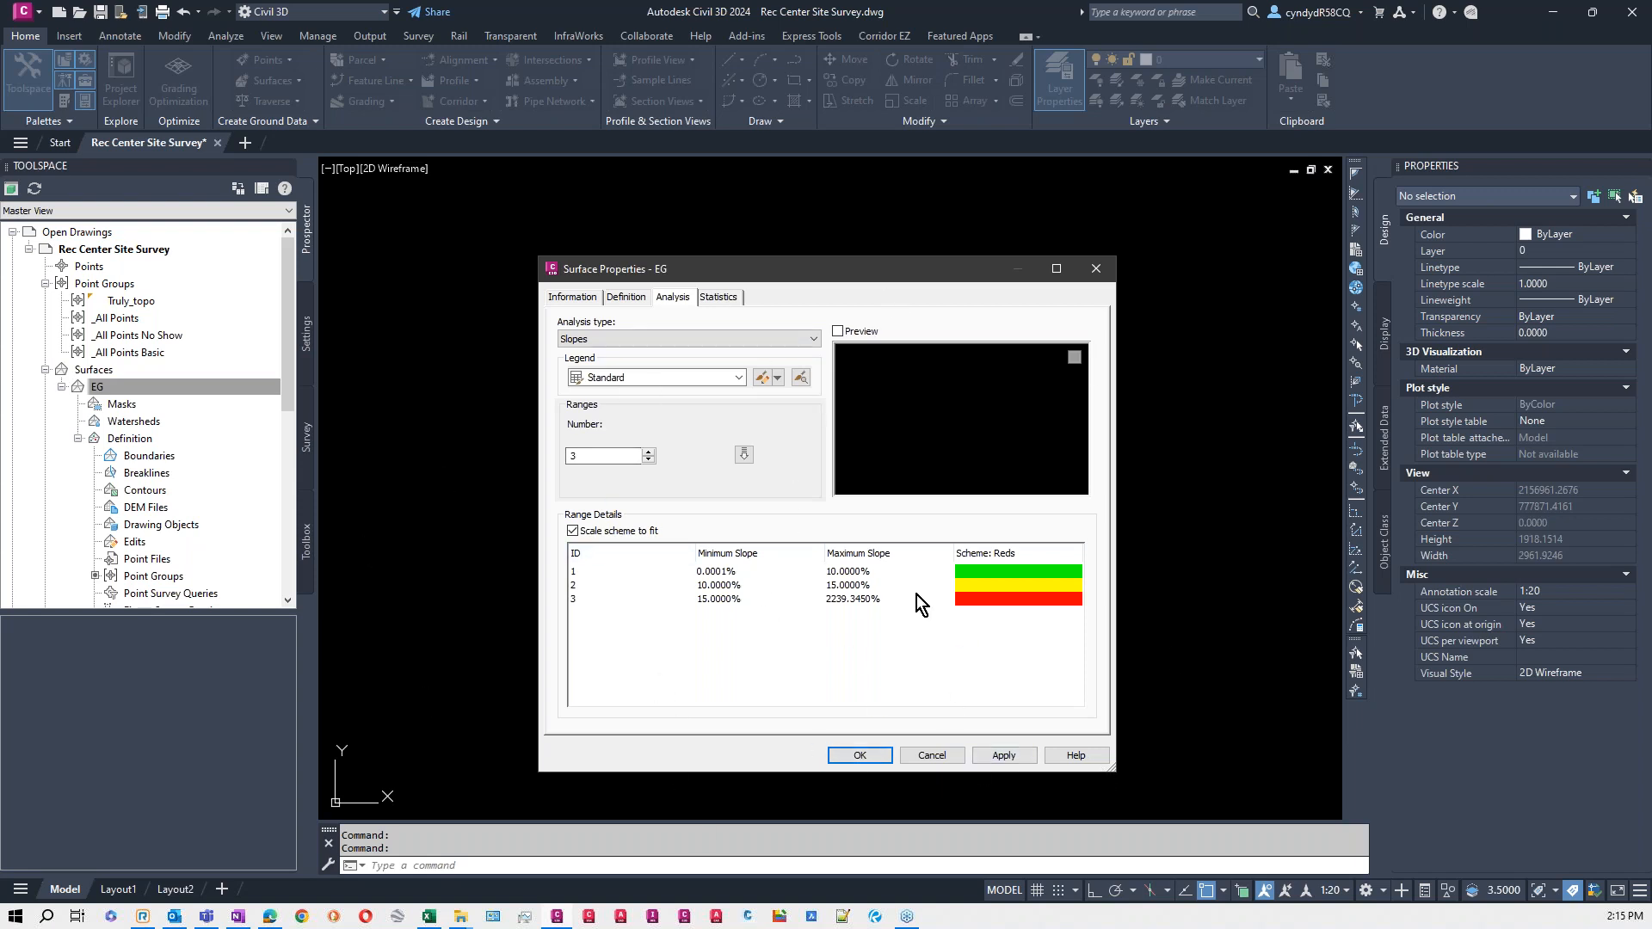
click(924, 757)
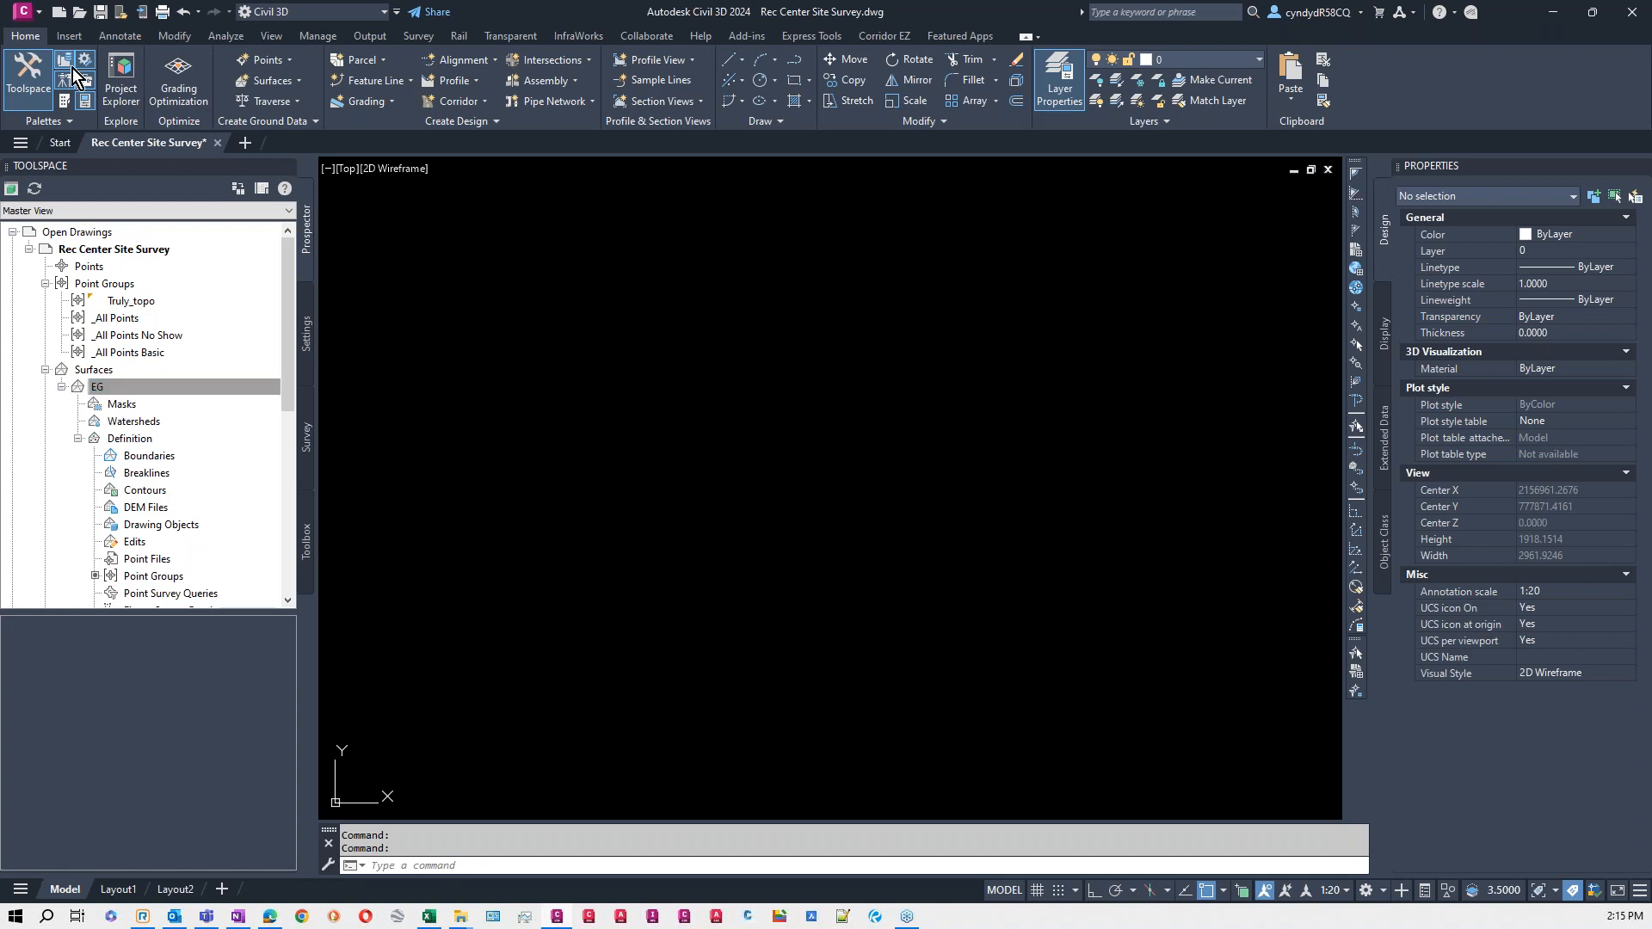
- Start a survey data import using the existing 2023-08-23 survey database
click(71, 36)
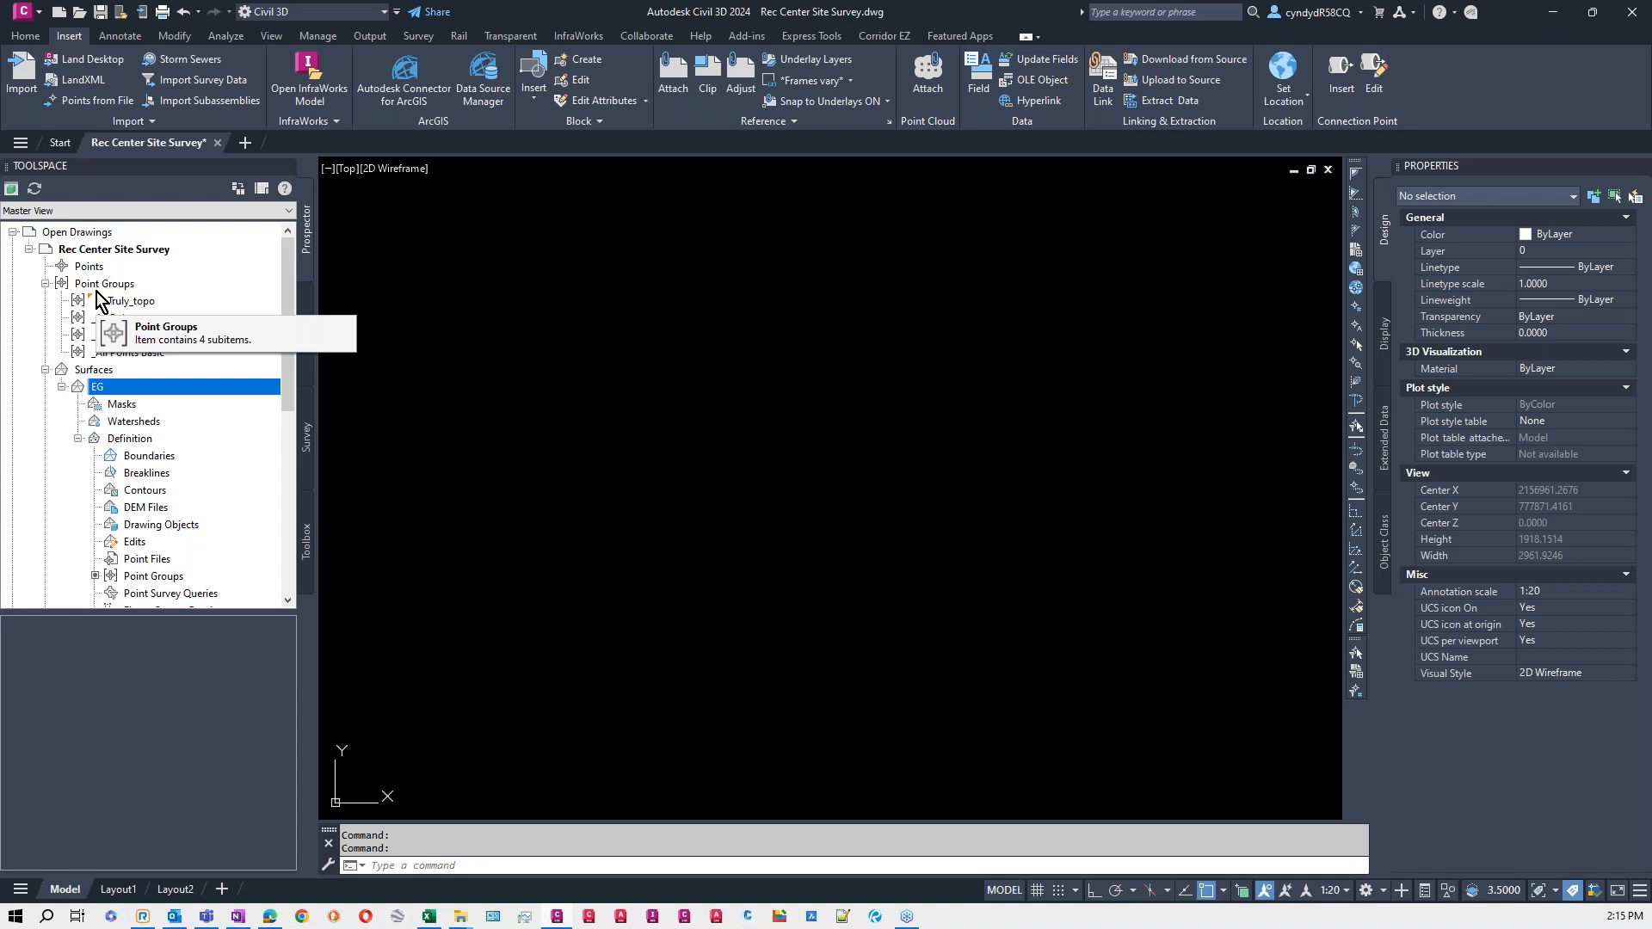
click(222, 84)
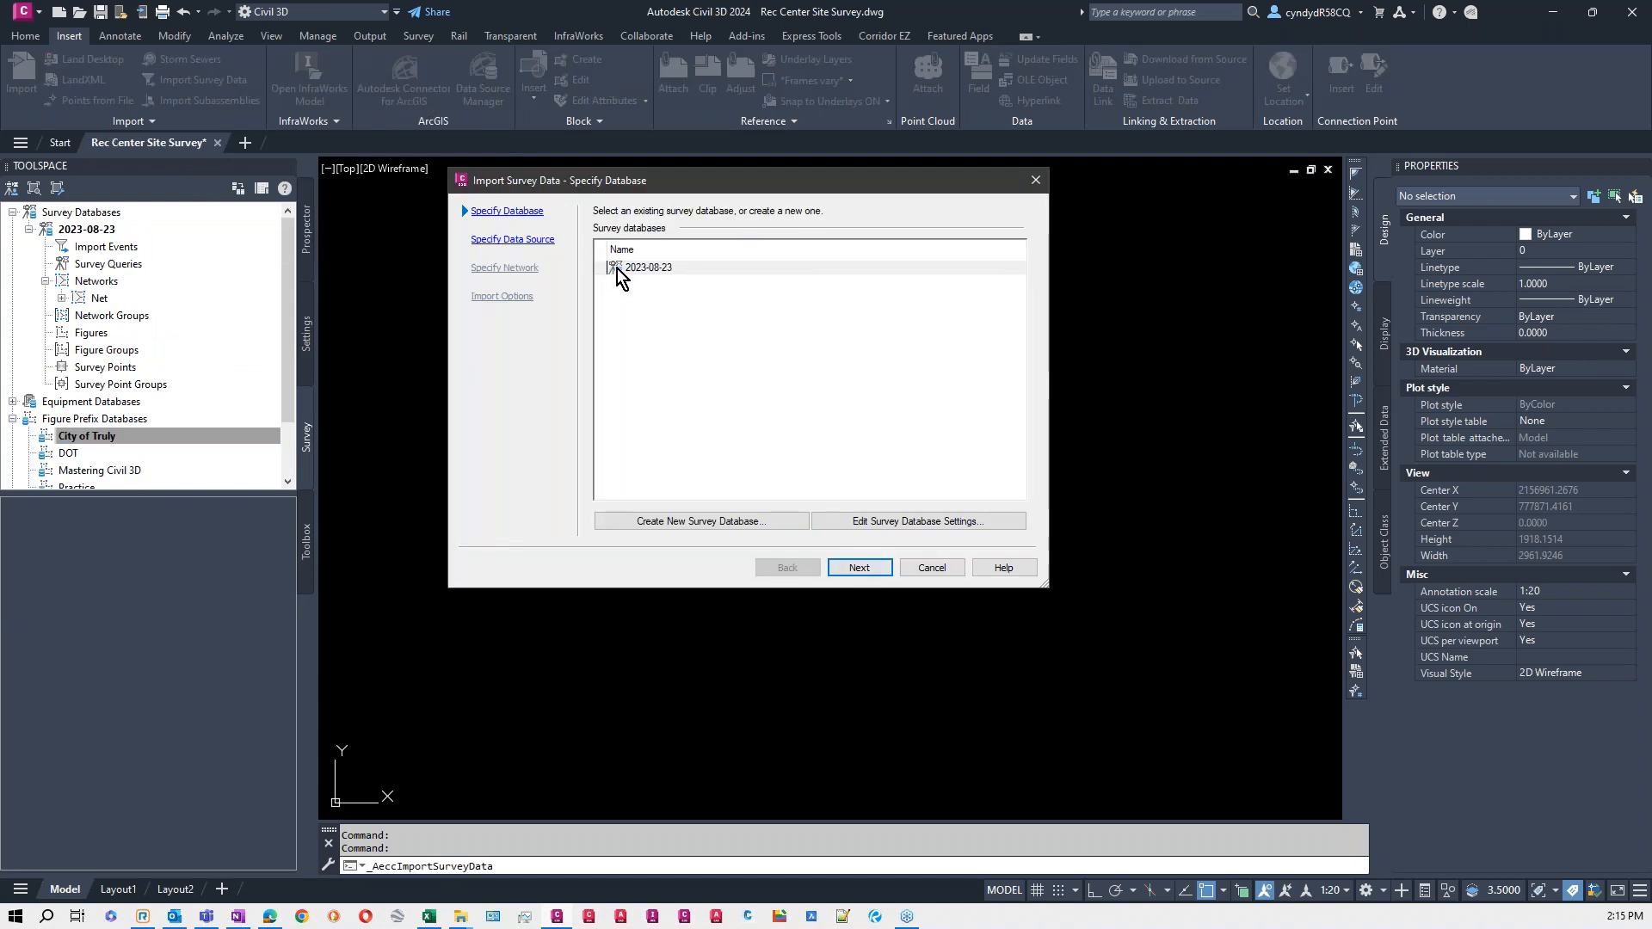
click(647, 269)
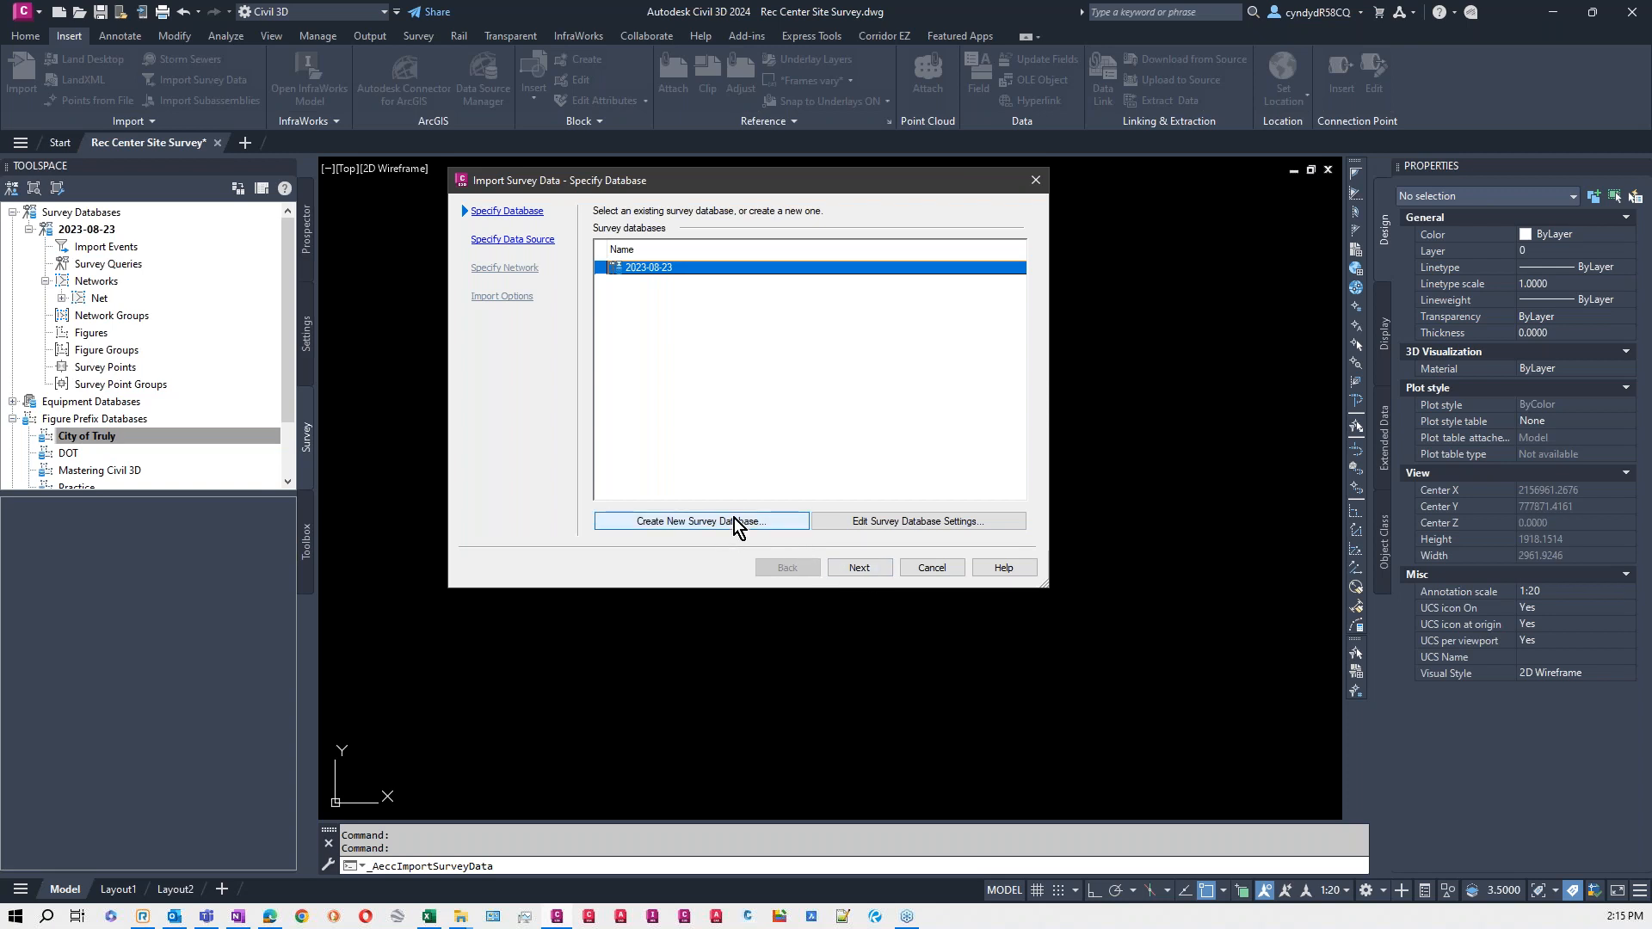
click(884, 566)
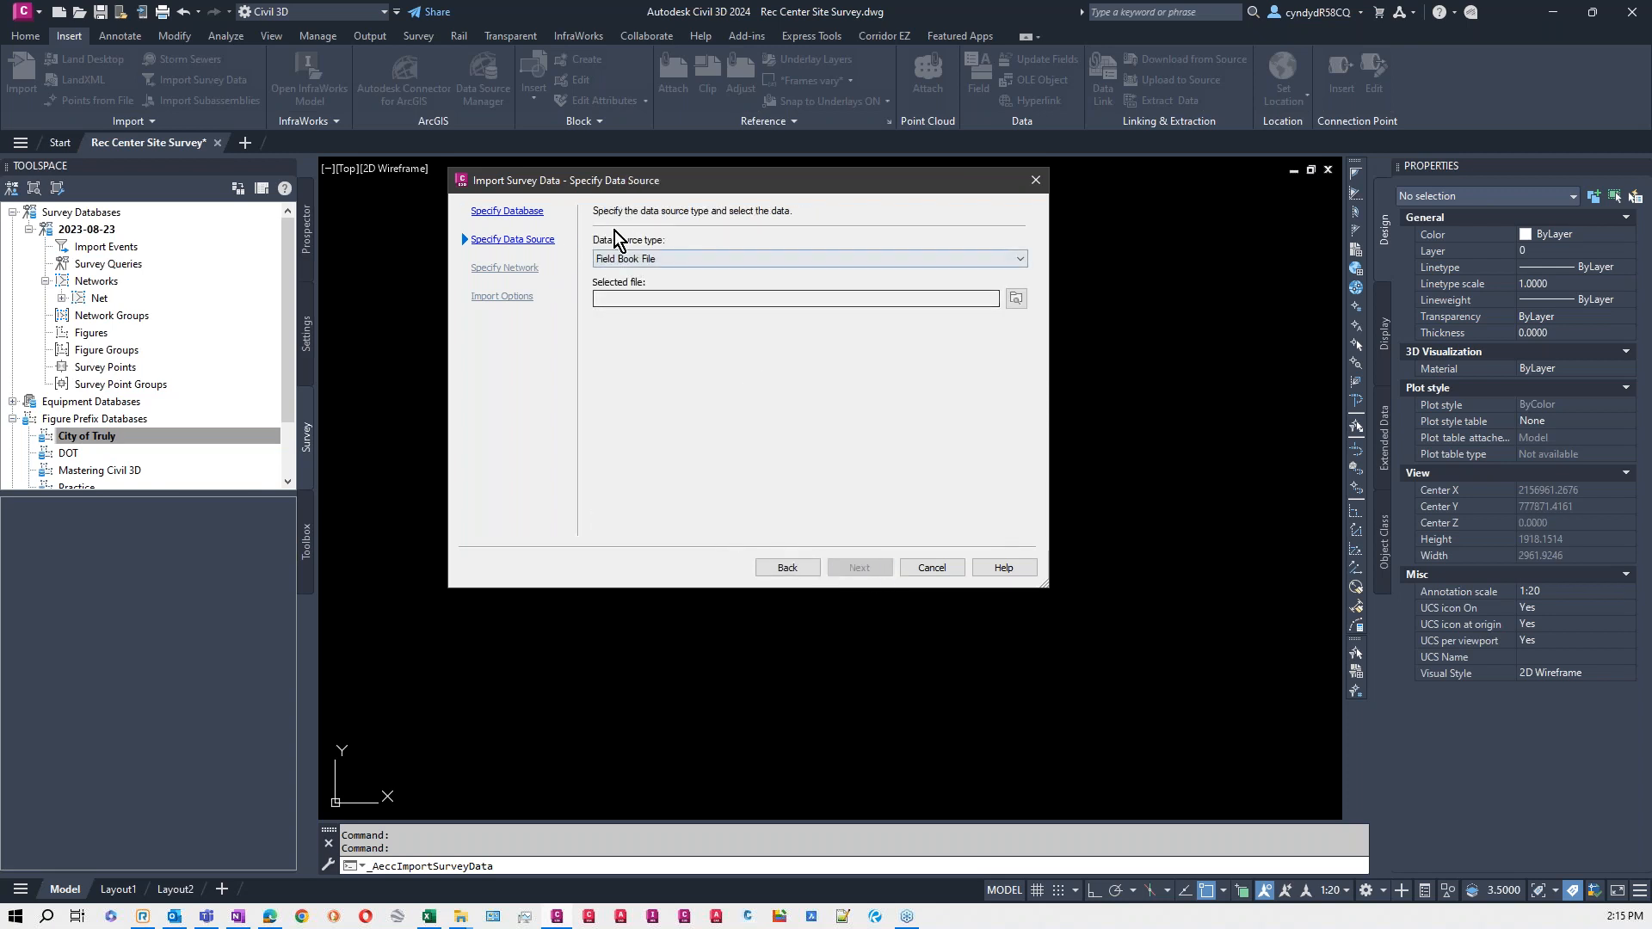
- Import the field book file Combined Import.fbk into the network Net, using the City of Truly figure prefixes and linework code set
click(1016, 298)
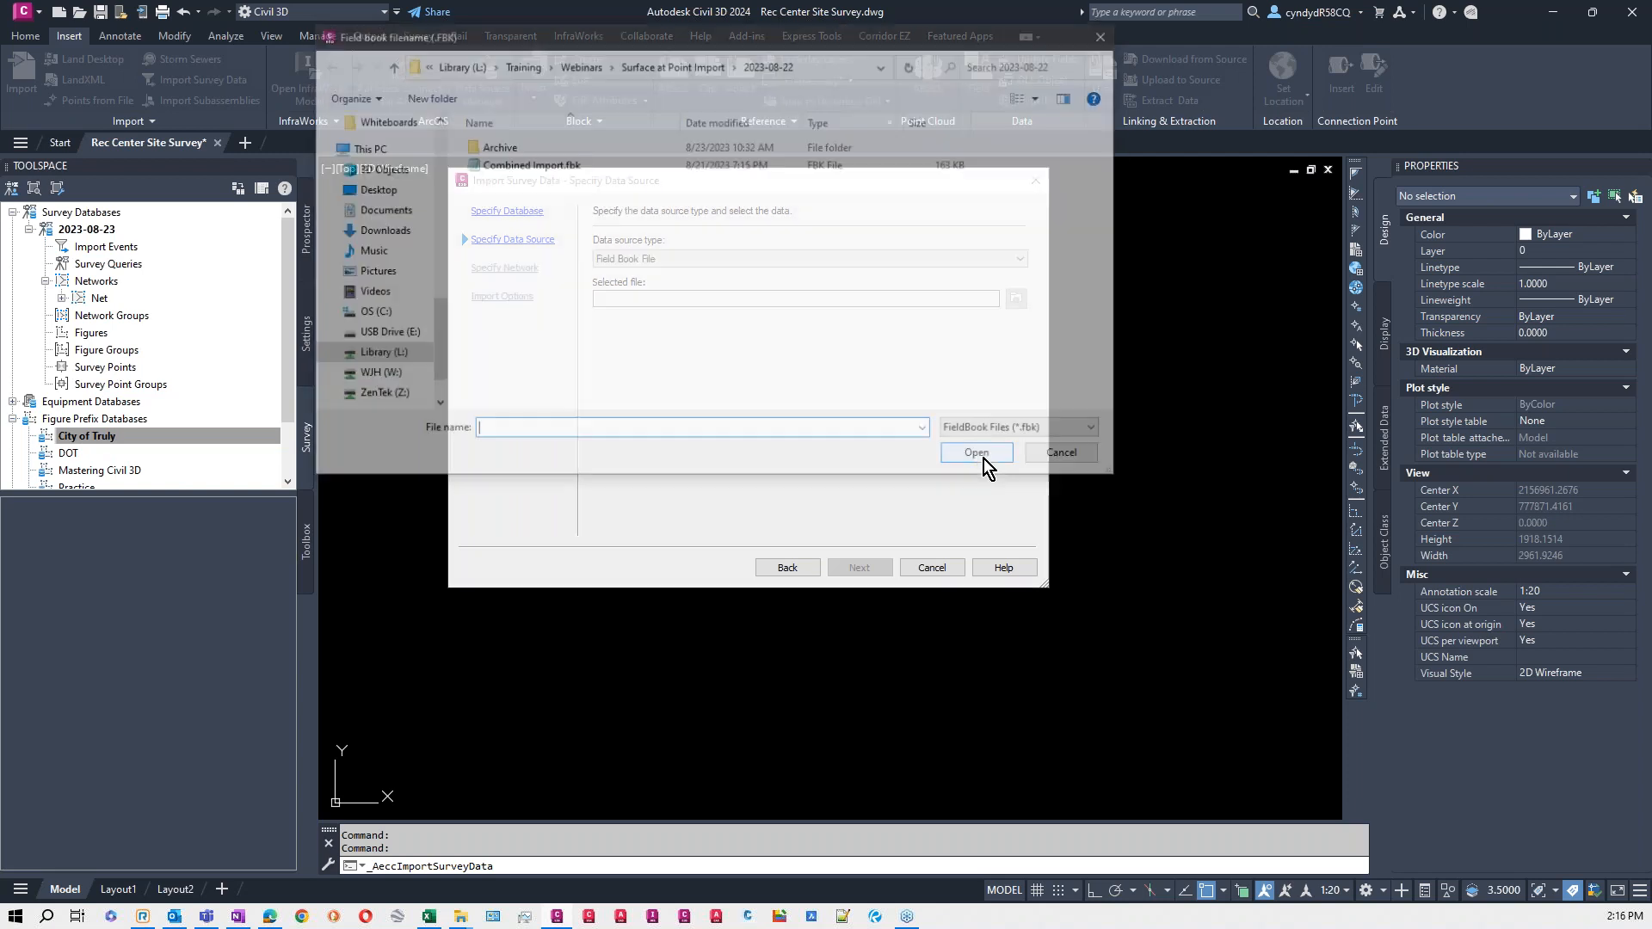
click(540, 165)
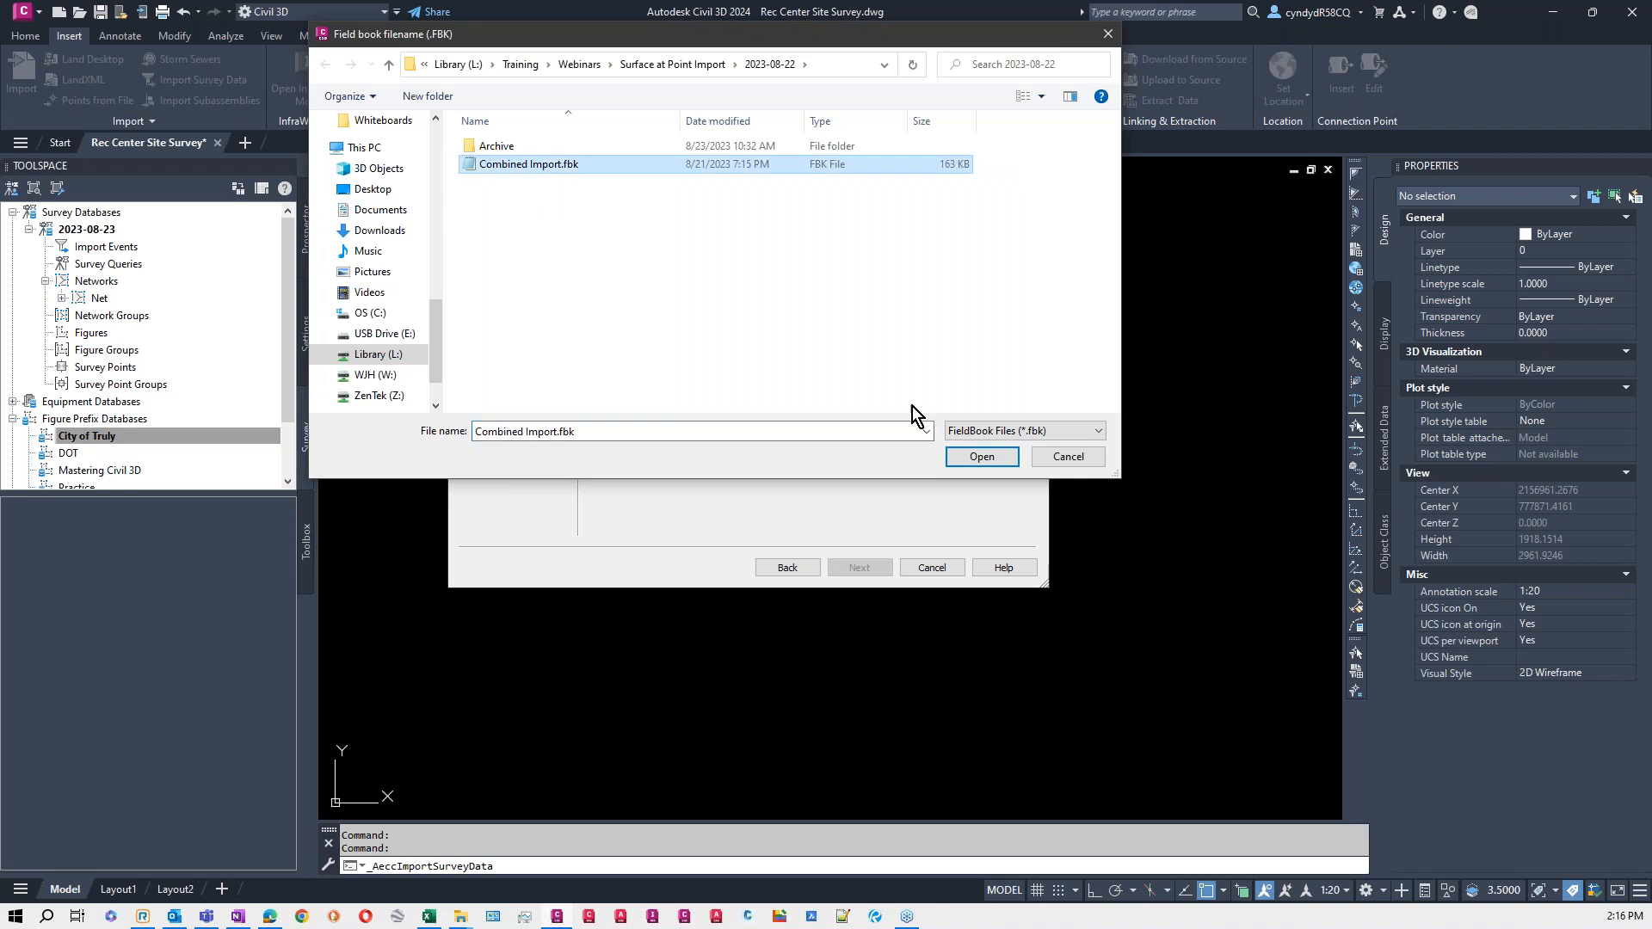
click(981, 457)
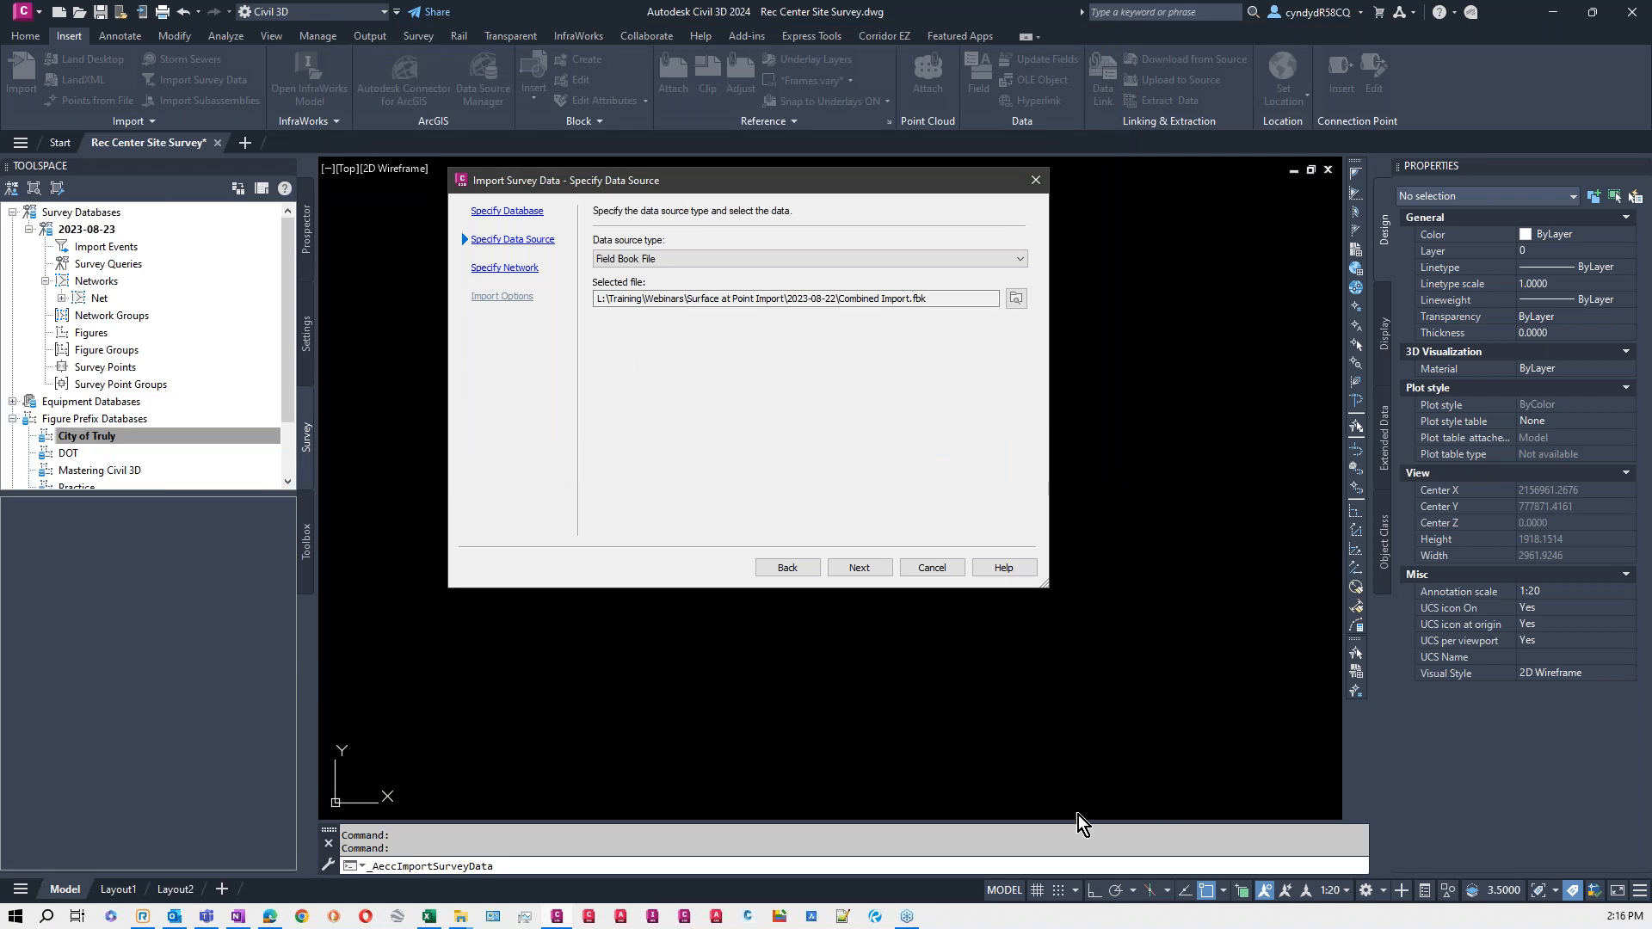
click(871, 569)
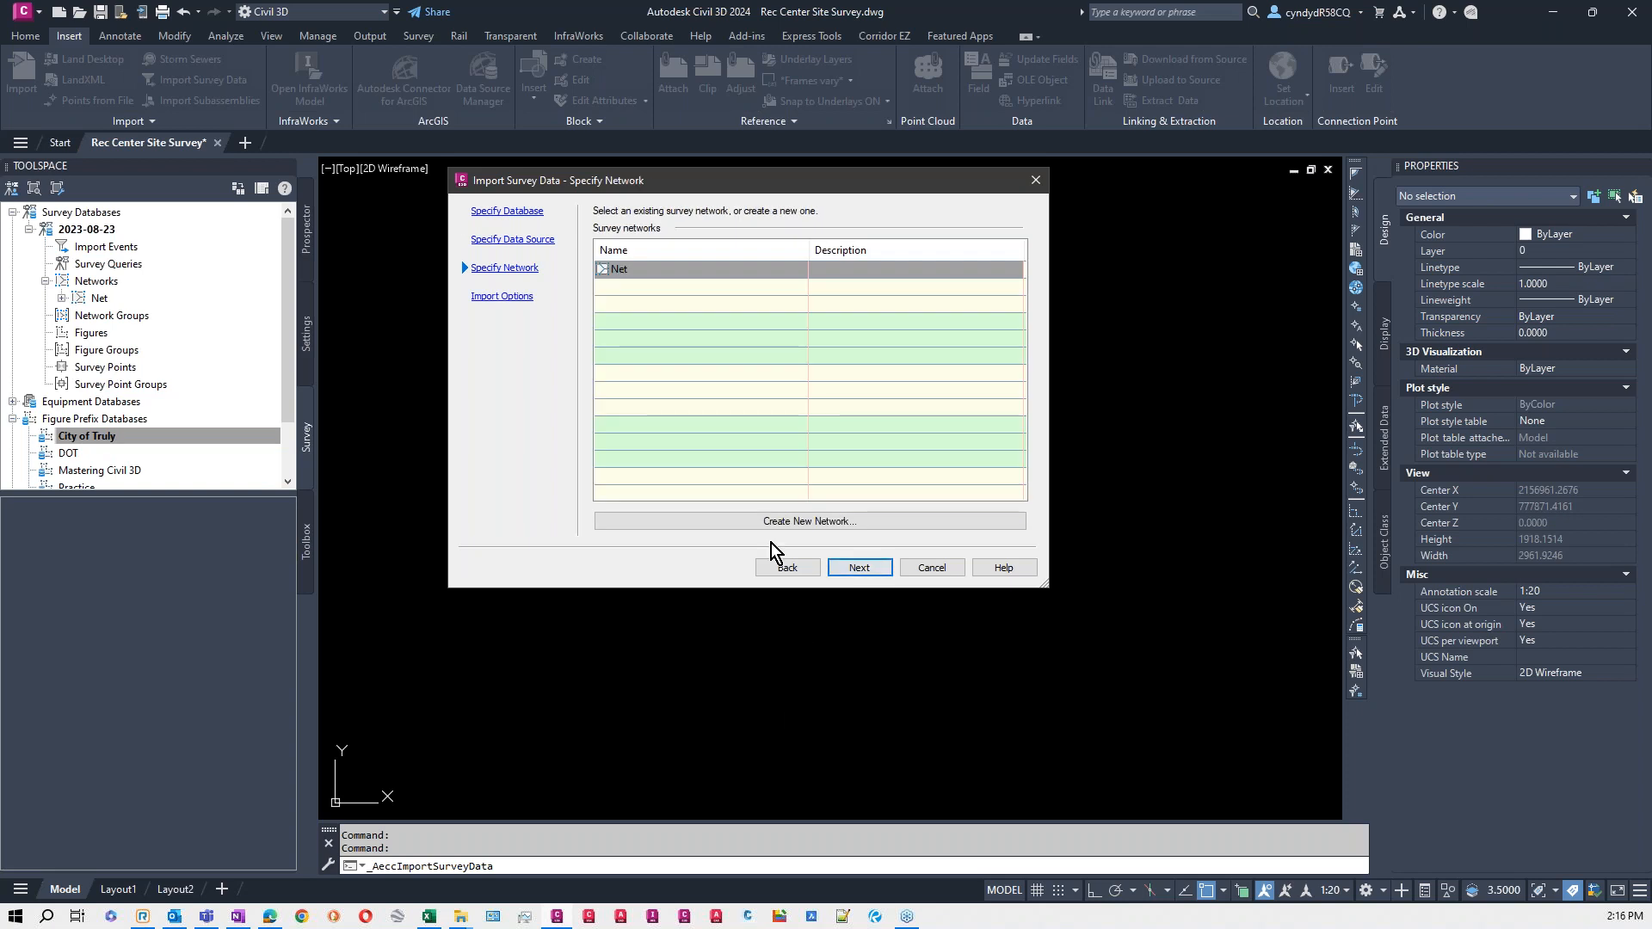
click(863, 569)
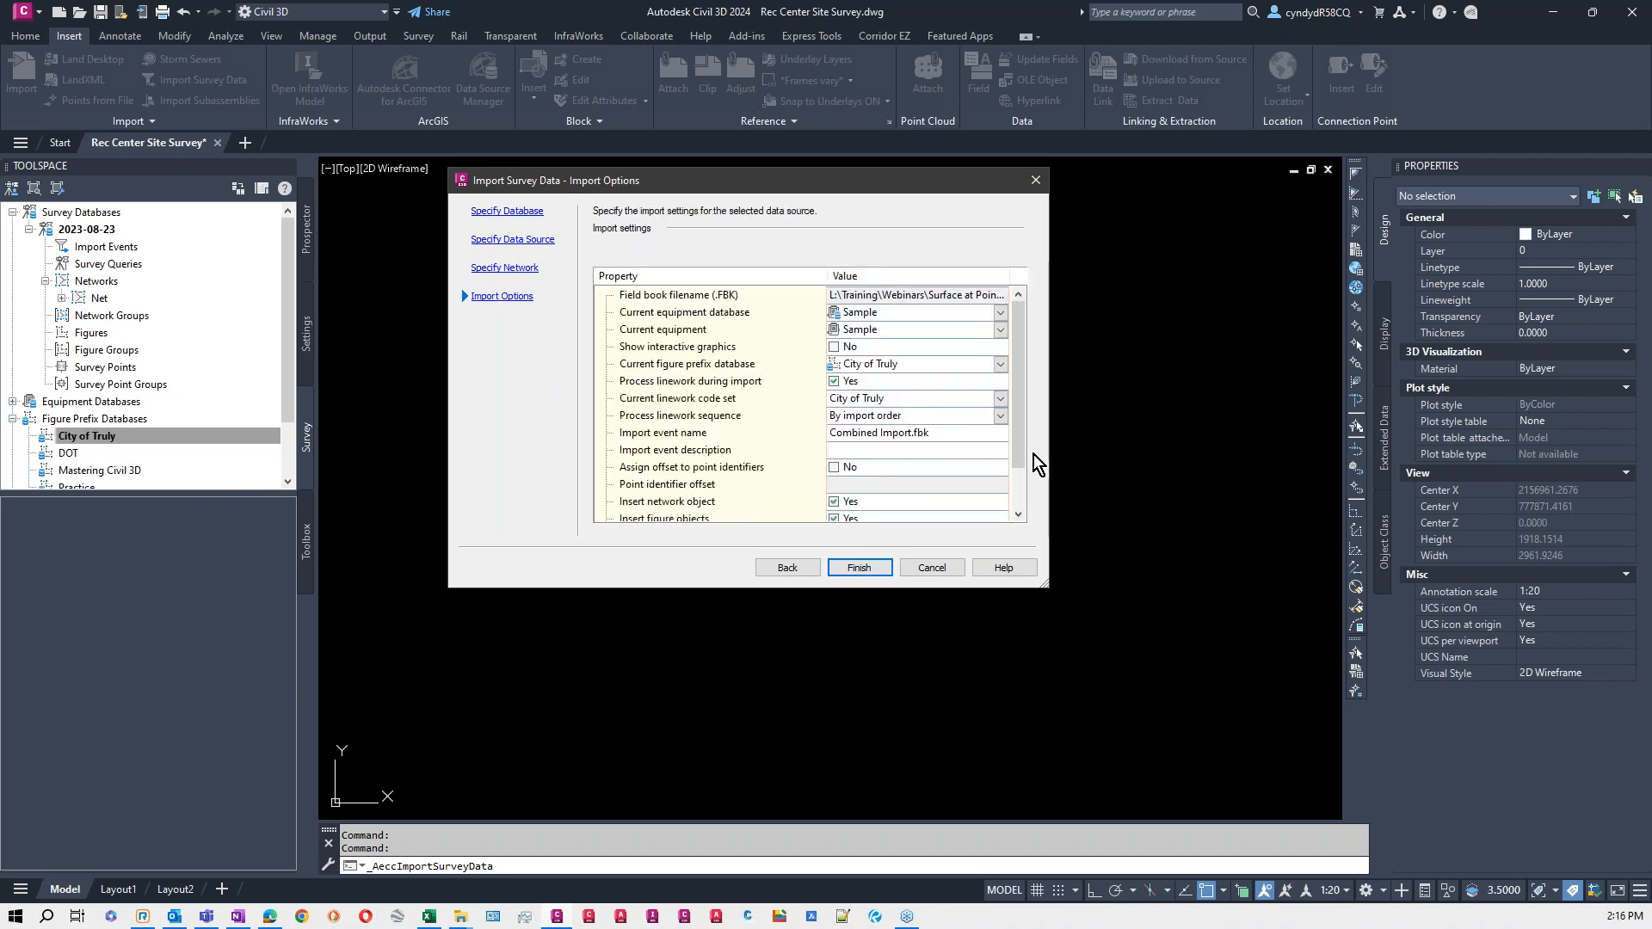
click(860, 569)
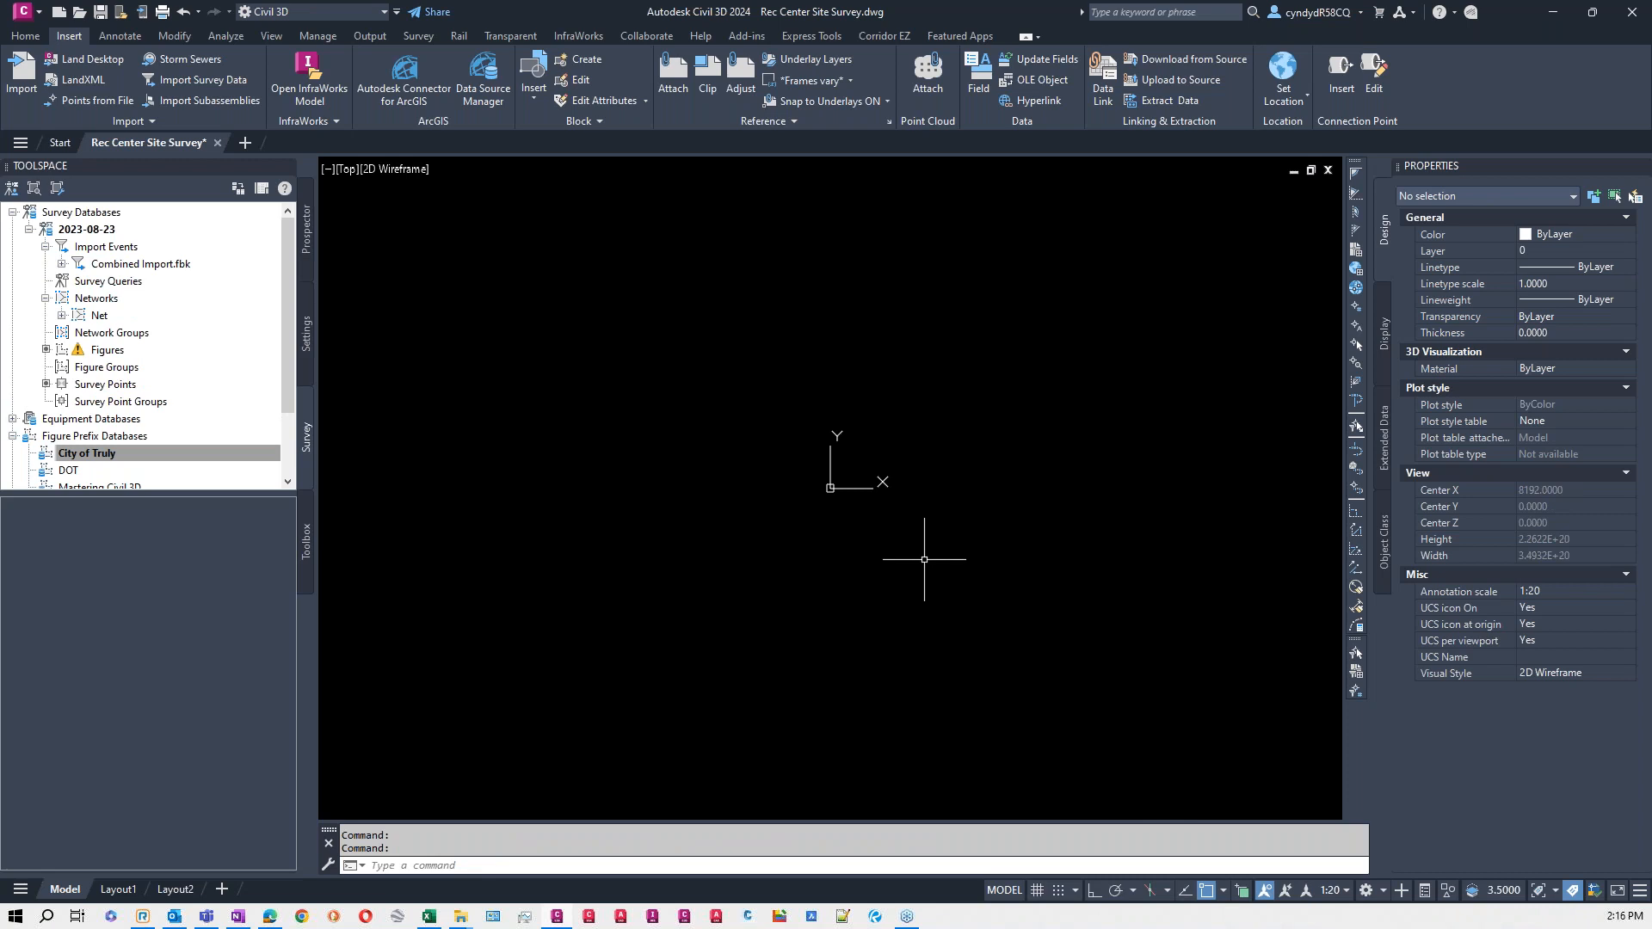
- Erase the imported survey network object from the drawing, keeping the survey points and figures
text(z)
key(Return)
text(e)
key(Return)
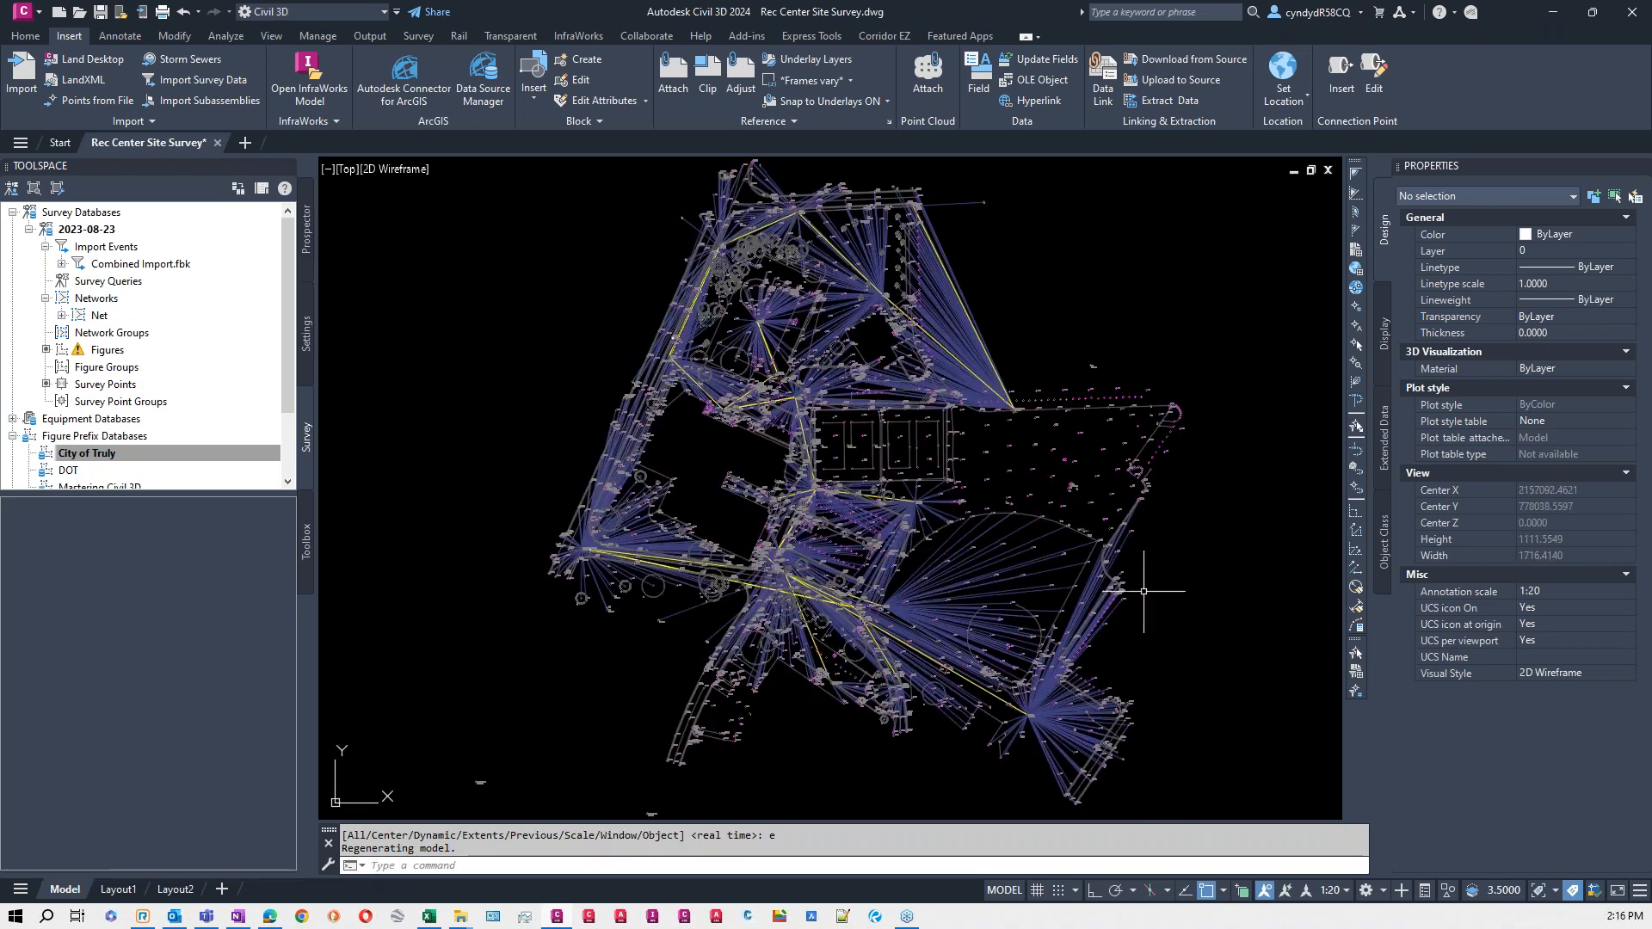
scroll(977, 285, up, 4)
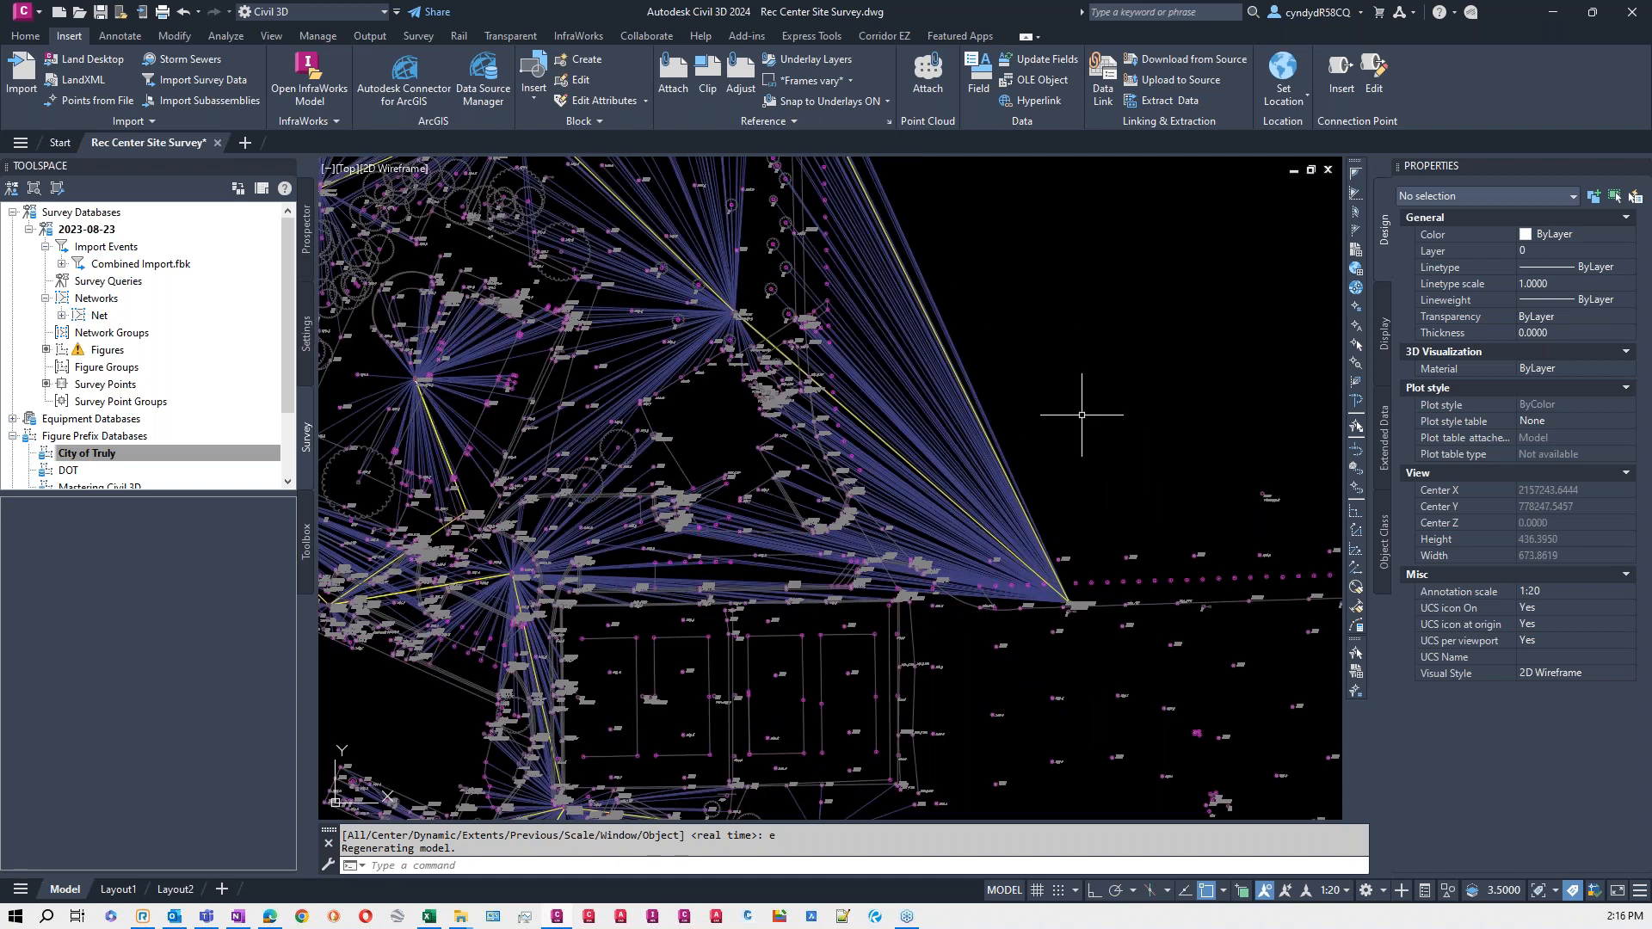
scroll(1123, 524, up, 5)
scroll(1121, 508, down, 5)
scroll(1121, 495, down, 3)
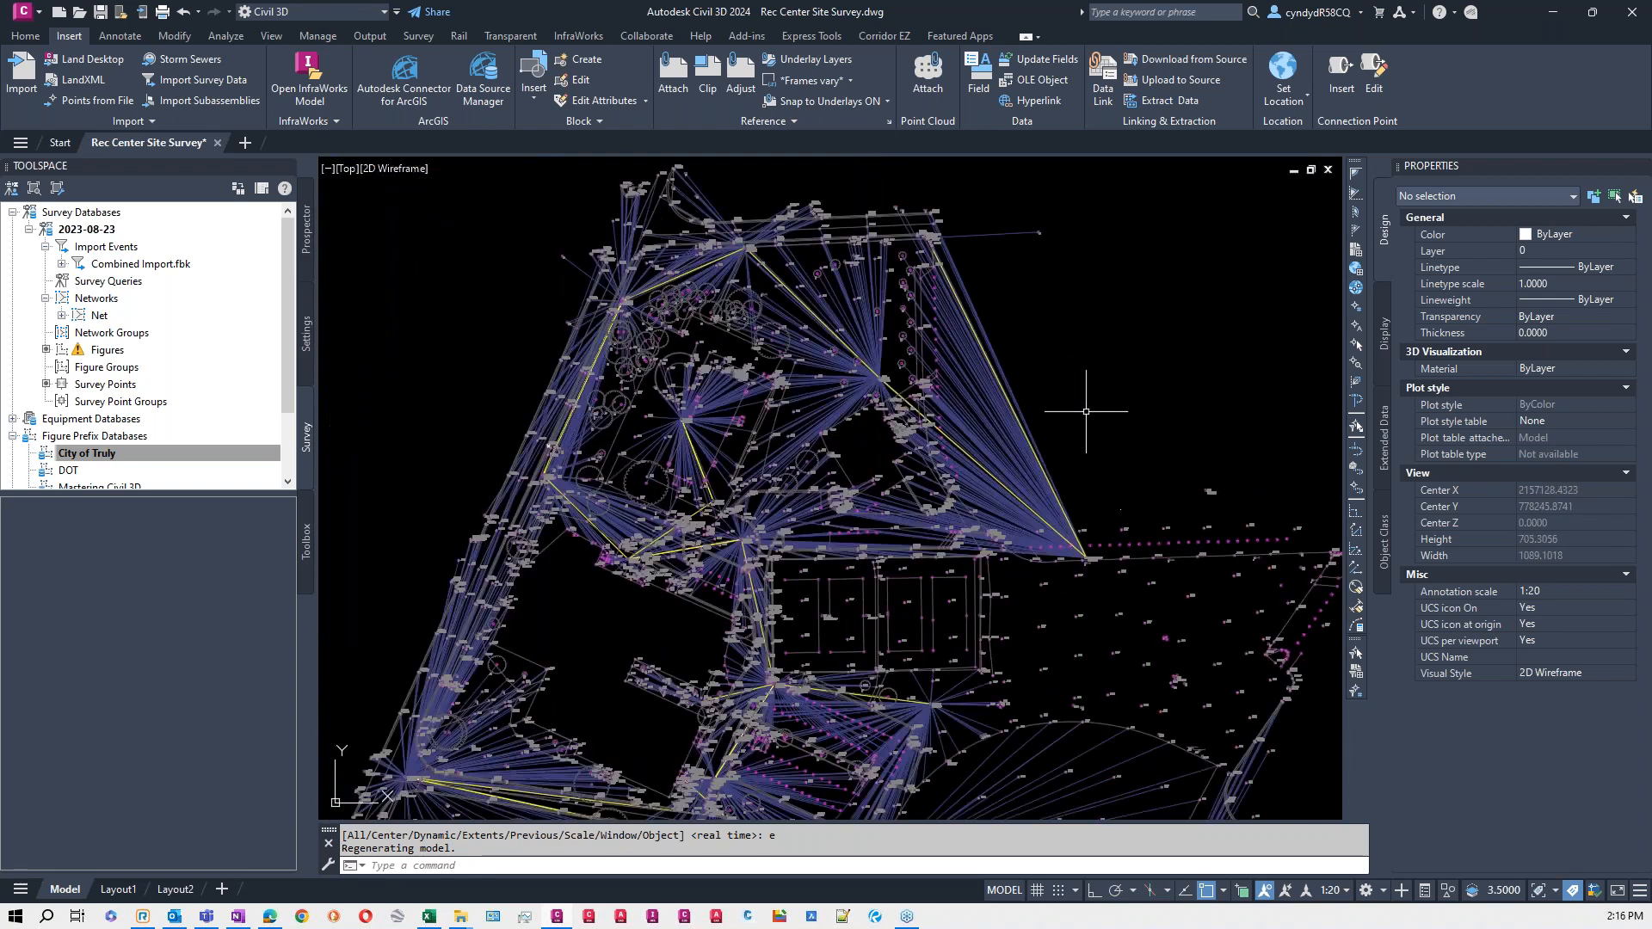
click(946, 353)
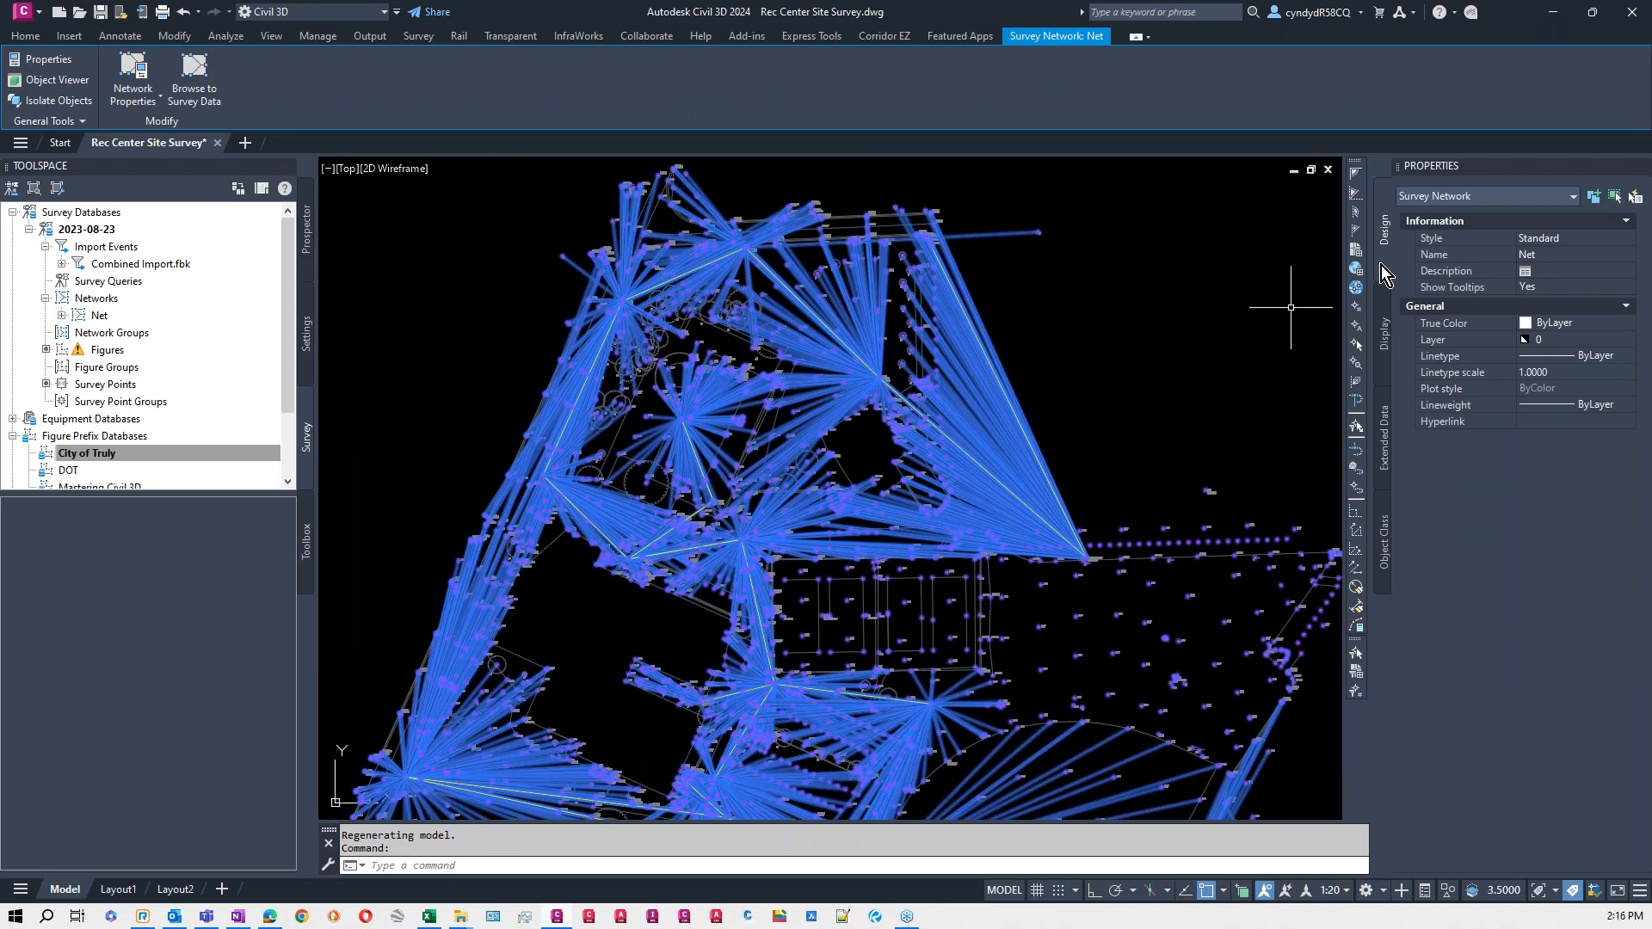
key(Delete)
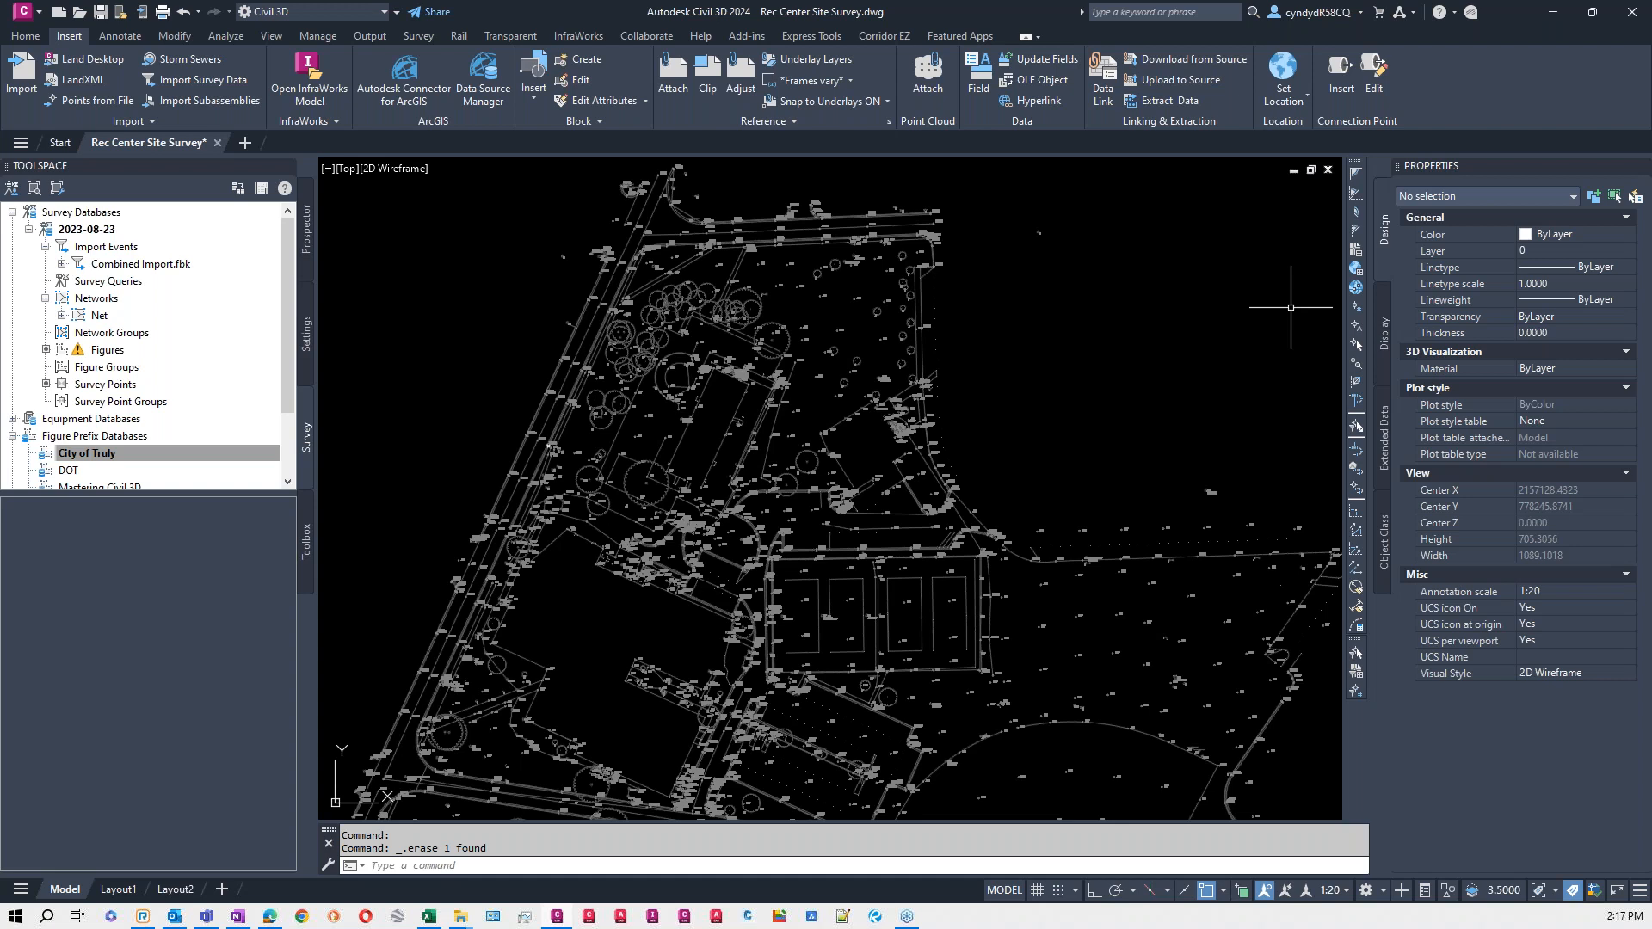
- Inspect the imported point symbols, labels and linework in the parking and landscaped areas of the site
middle_drag(1051, 789, 1056, 547)
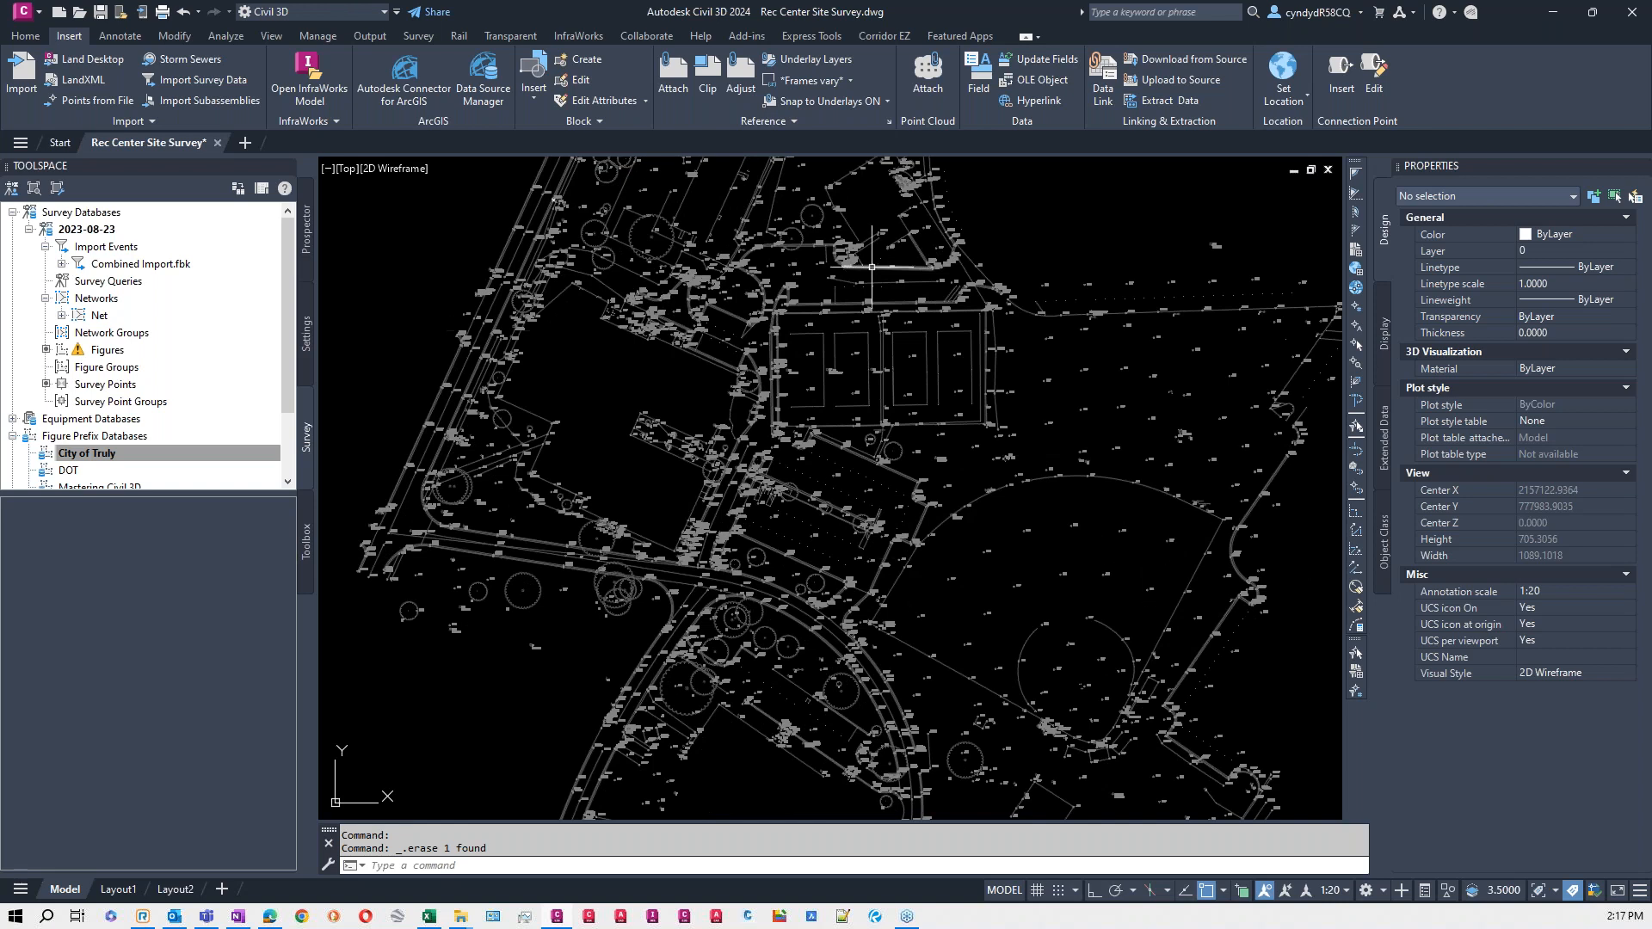
scroll(872, 439, up, 4)
scroll(1033, 484, up, 6)
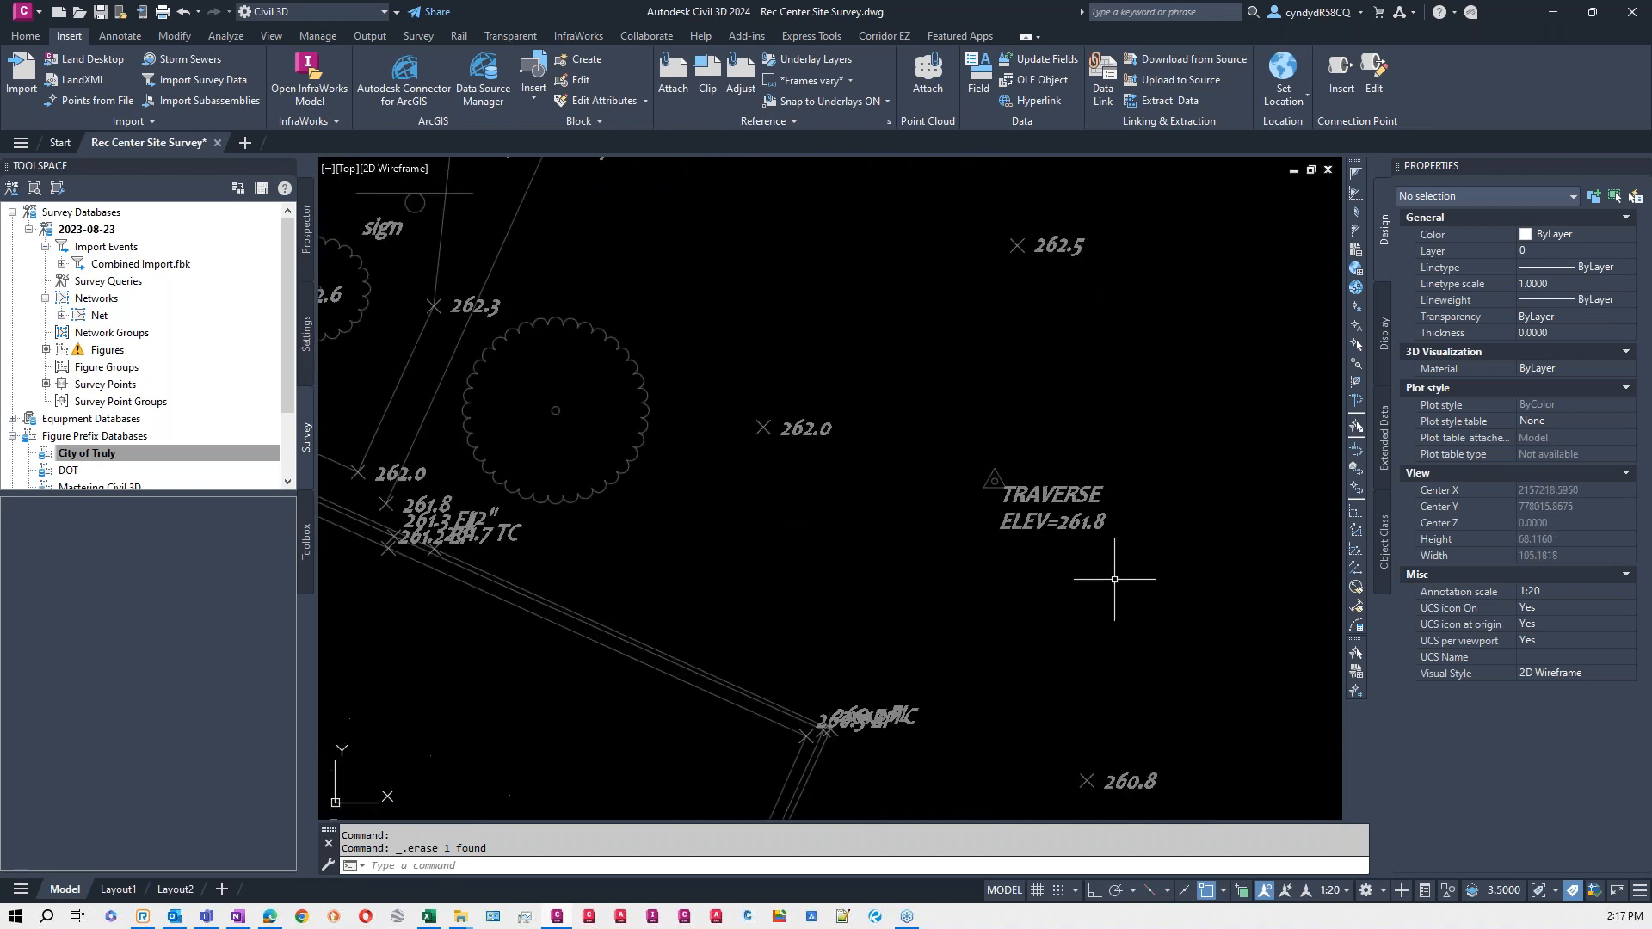
middle_drag(778, 532, 1292, 539)
mouse_move(653, 550)
middle_down()
mouse_move(1314, 583)
mouse_move(711, 583)
mouse_move(1062, 553)
middle_up()
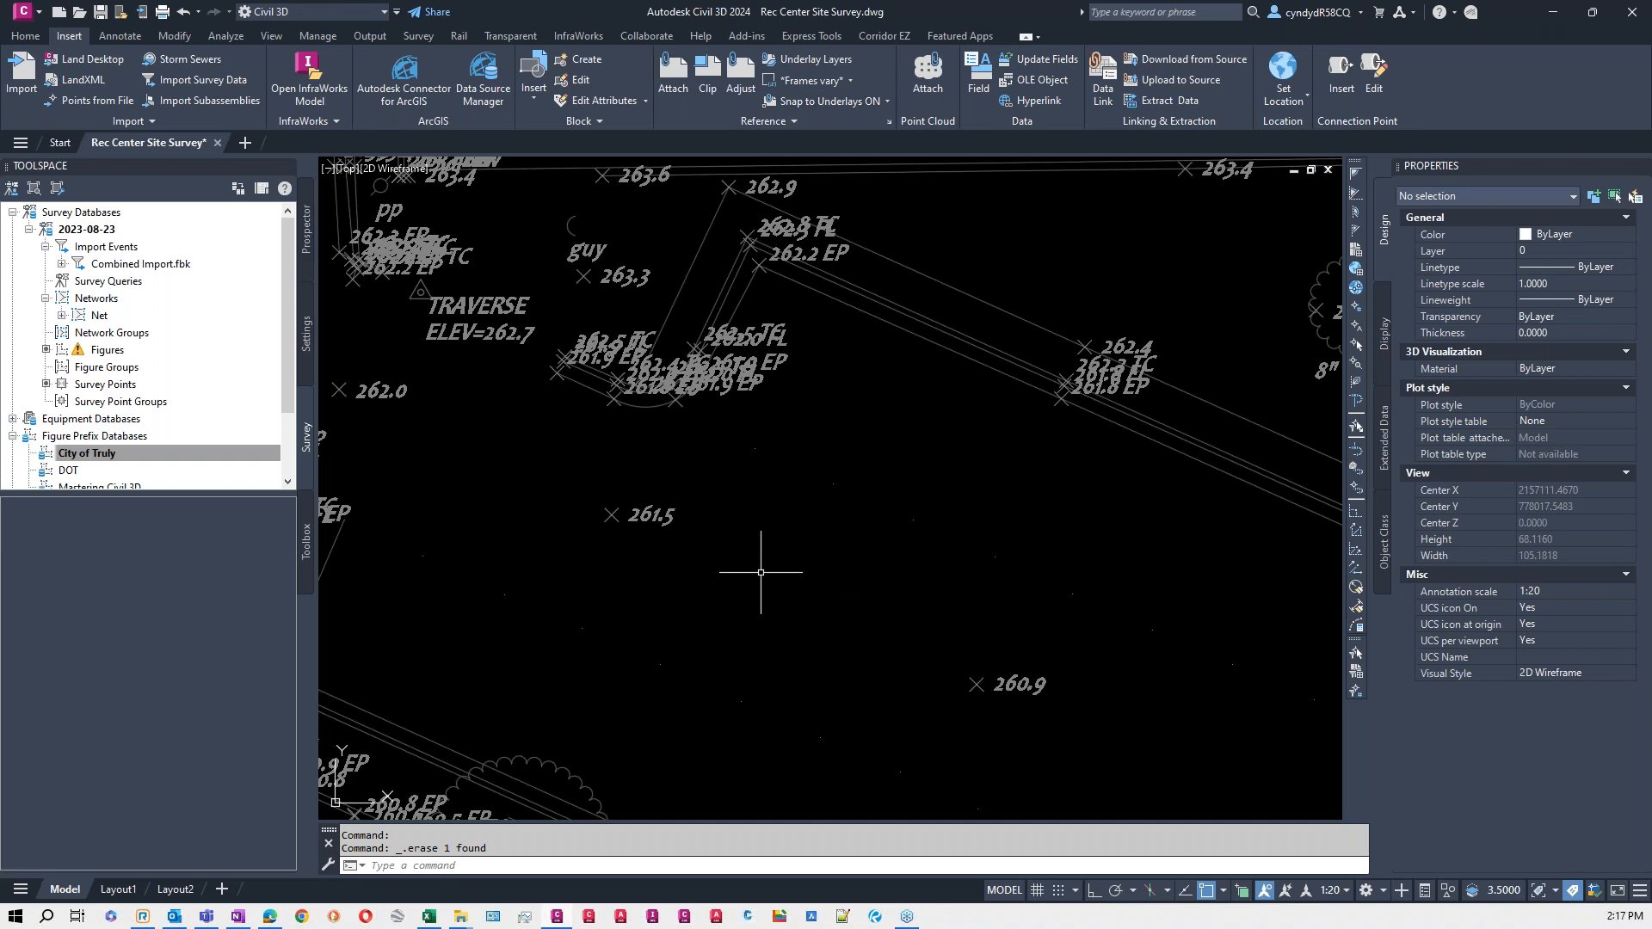
scroll(793, 482, down, 3)
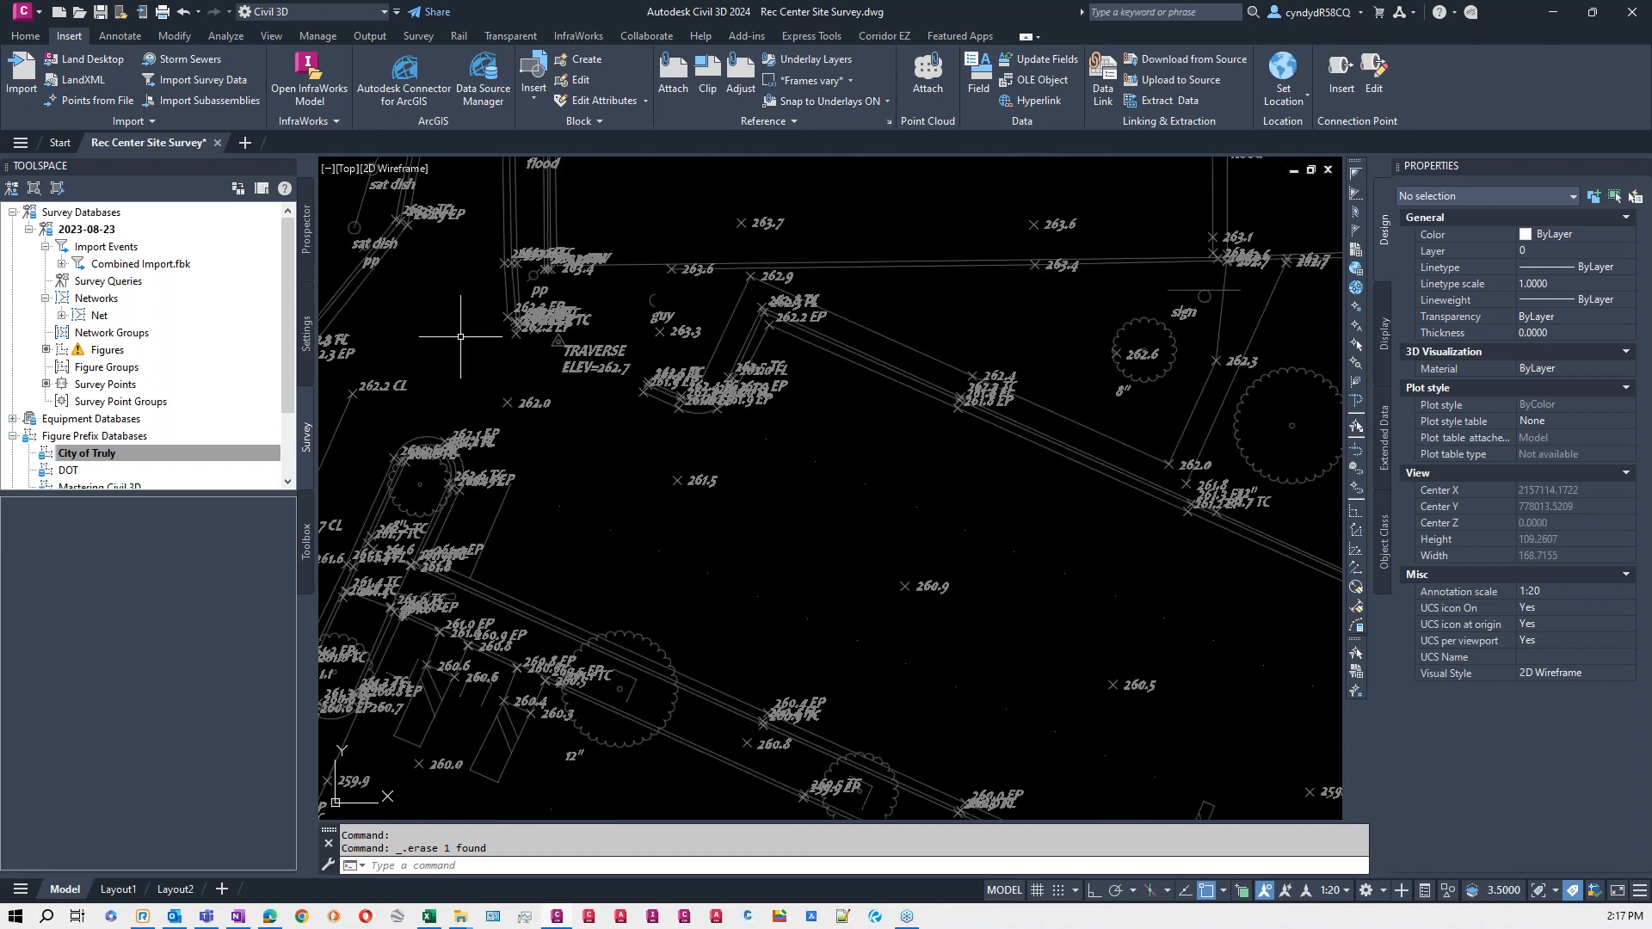
- Update all out-of-date point groups in the Rec Center Site Survey drawing
click(305, 229)
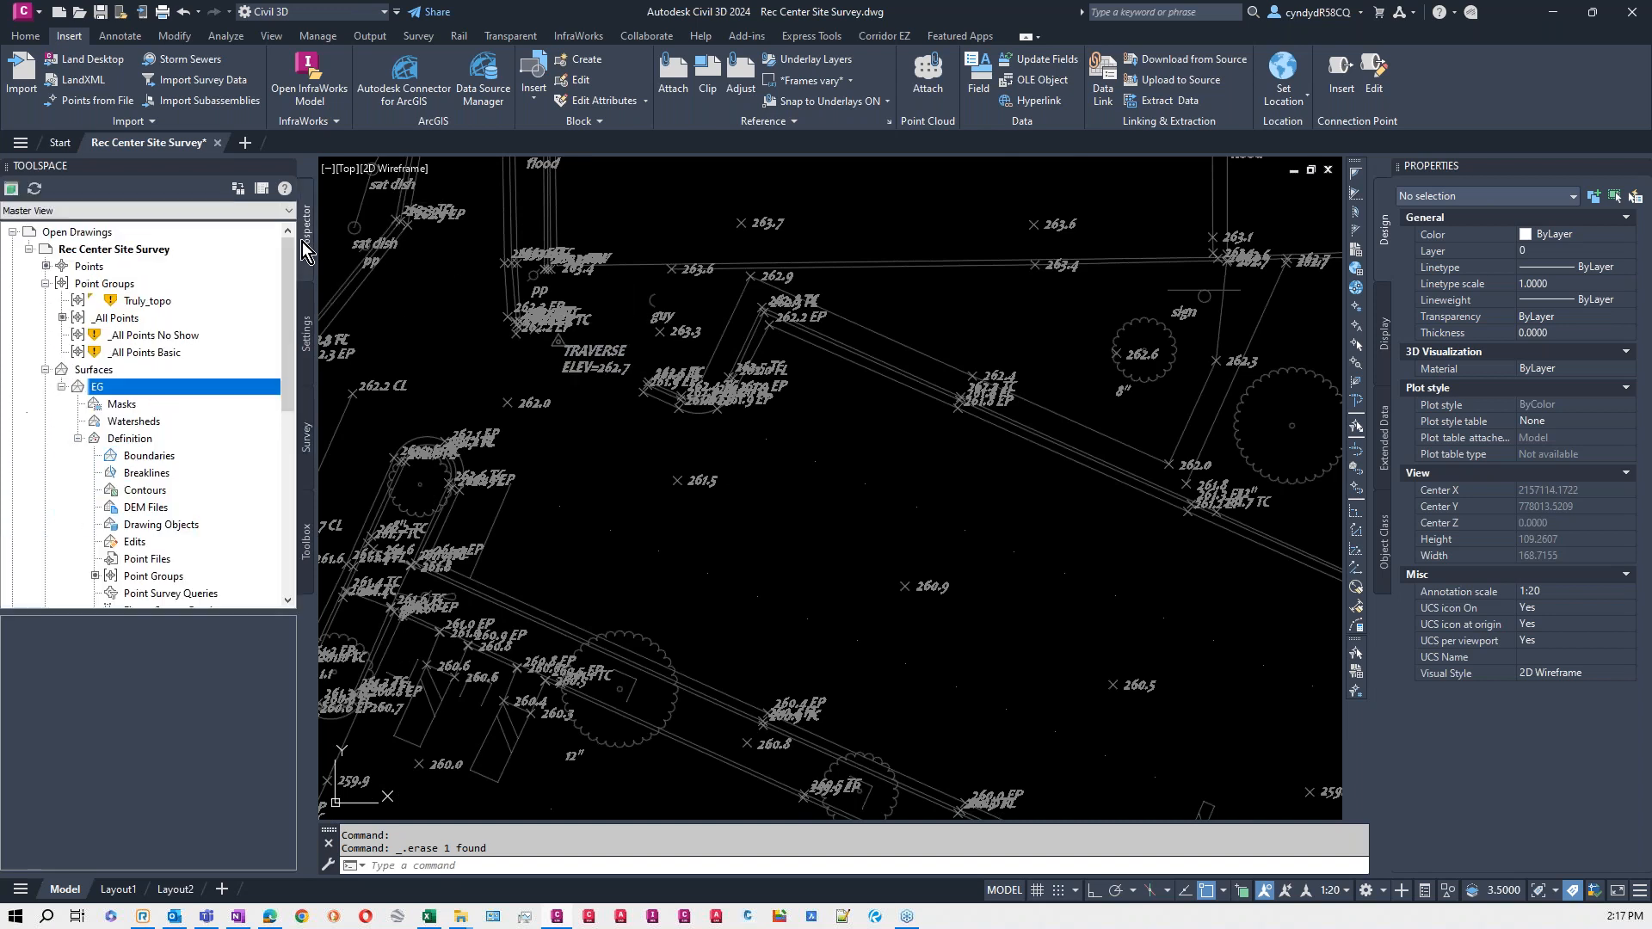
click(126, 286)
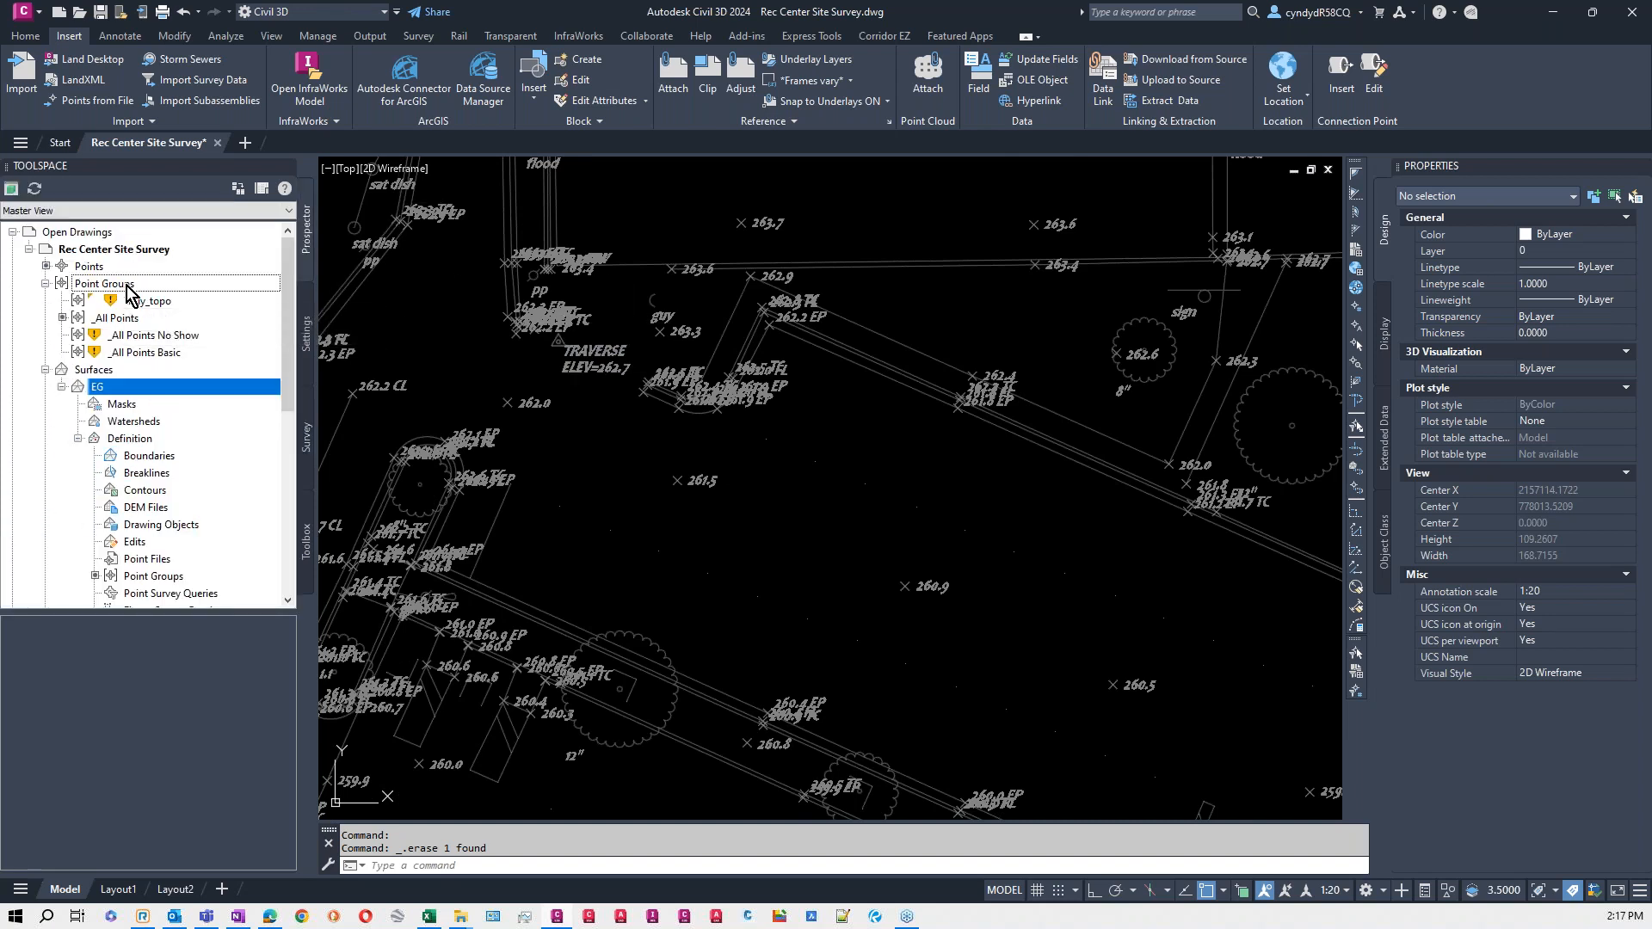
right_click(131, 285)
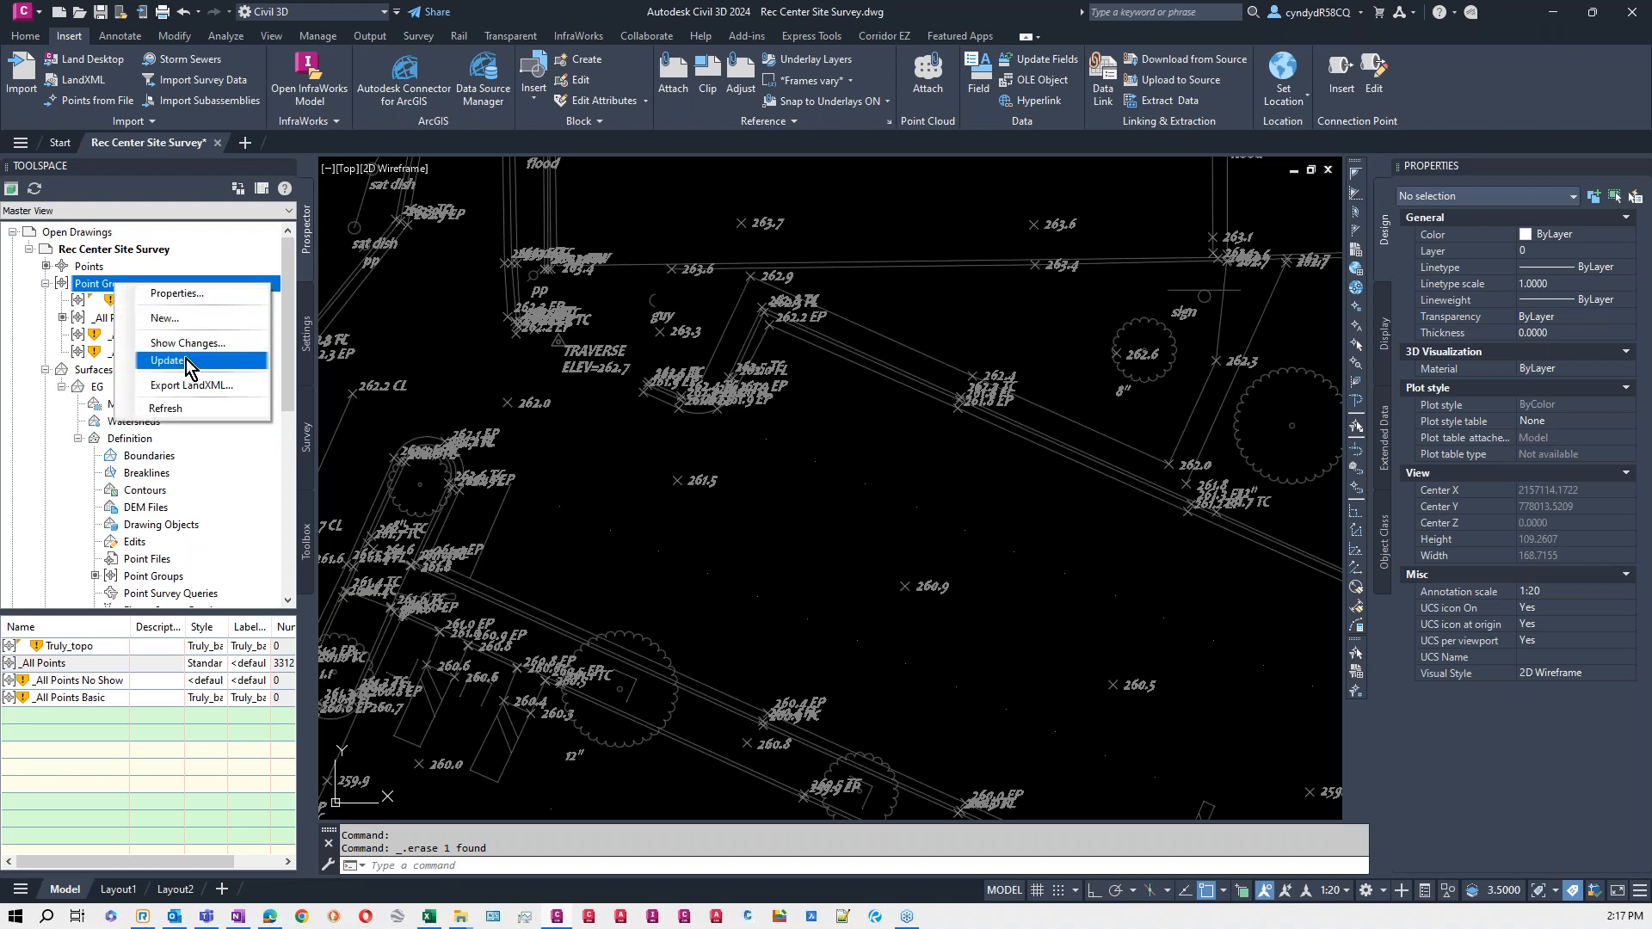
click(186, 361)
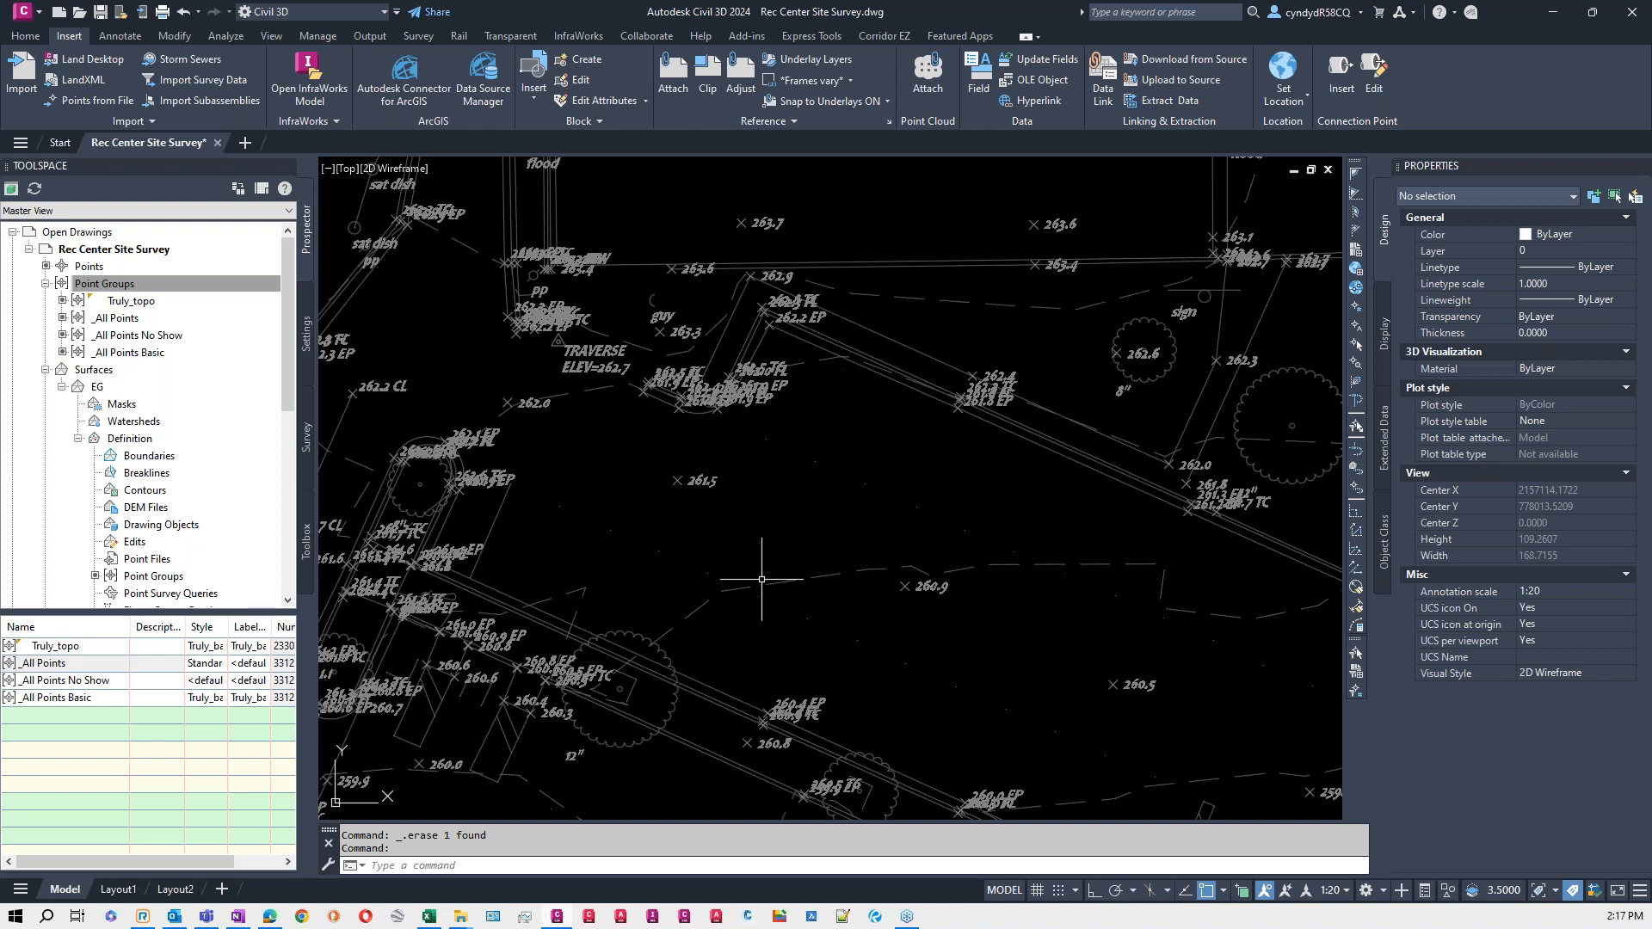
- Move the _All Points Basic point group to the highest display priority and apply the new order
mouse_move(1220, 643)
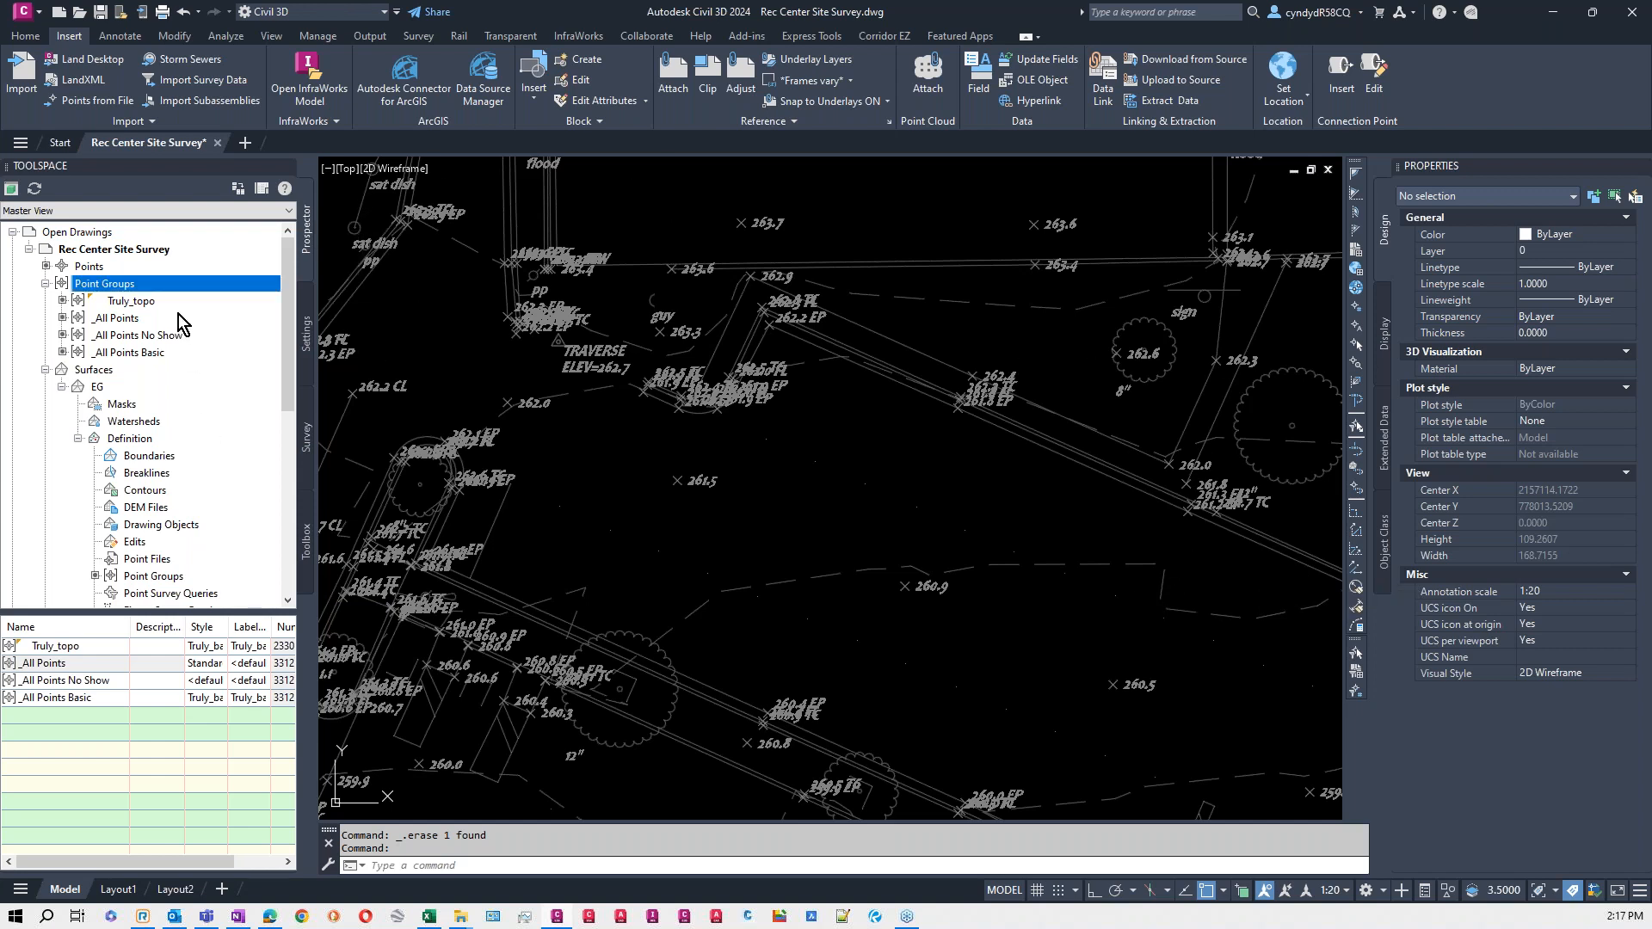
right_click(136, 291)
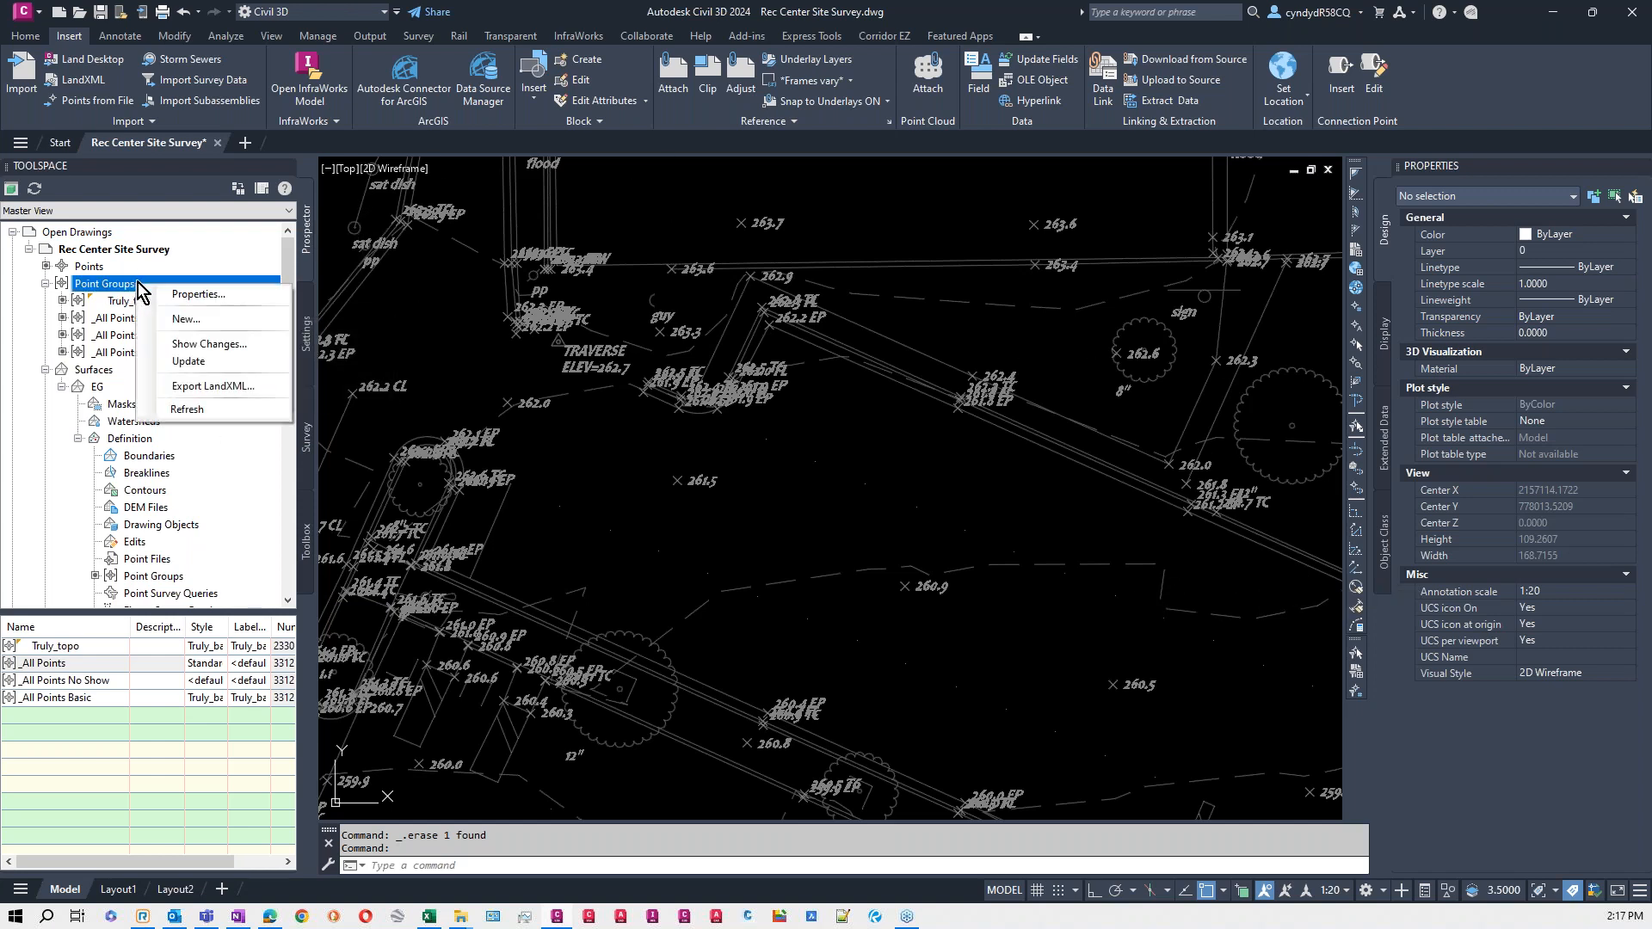
click(221, 298)
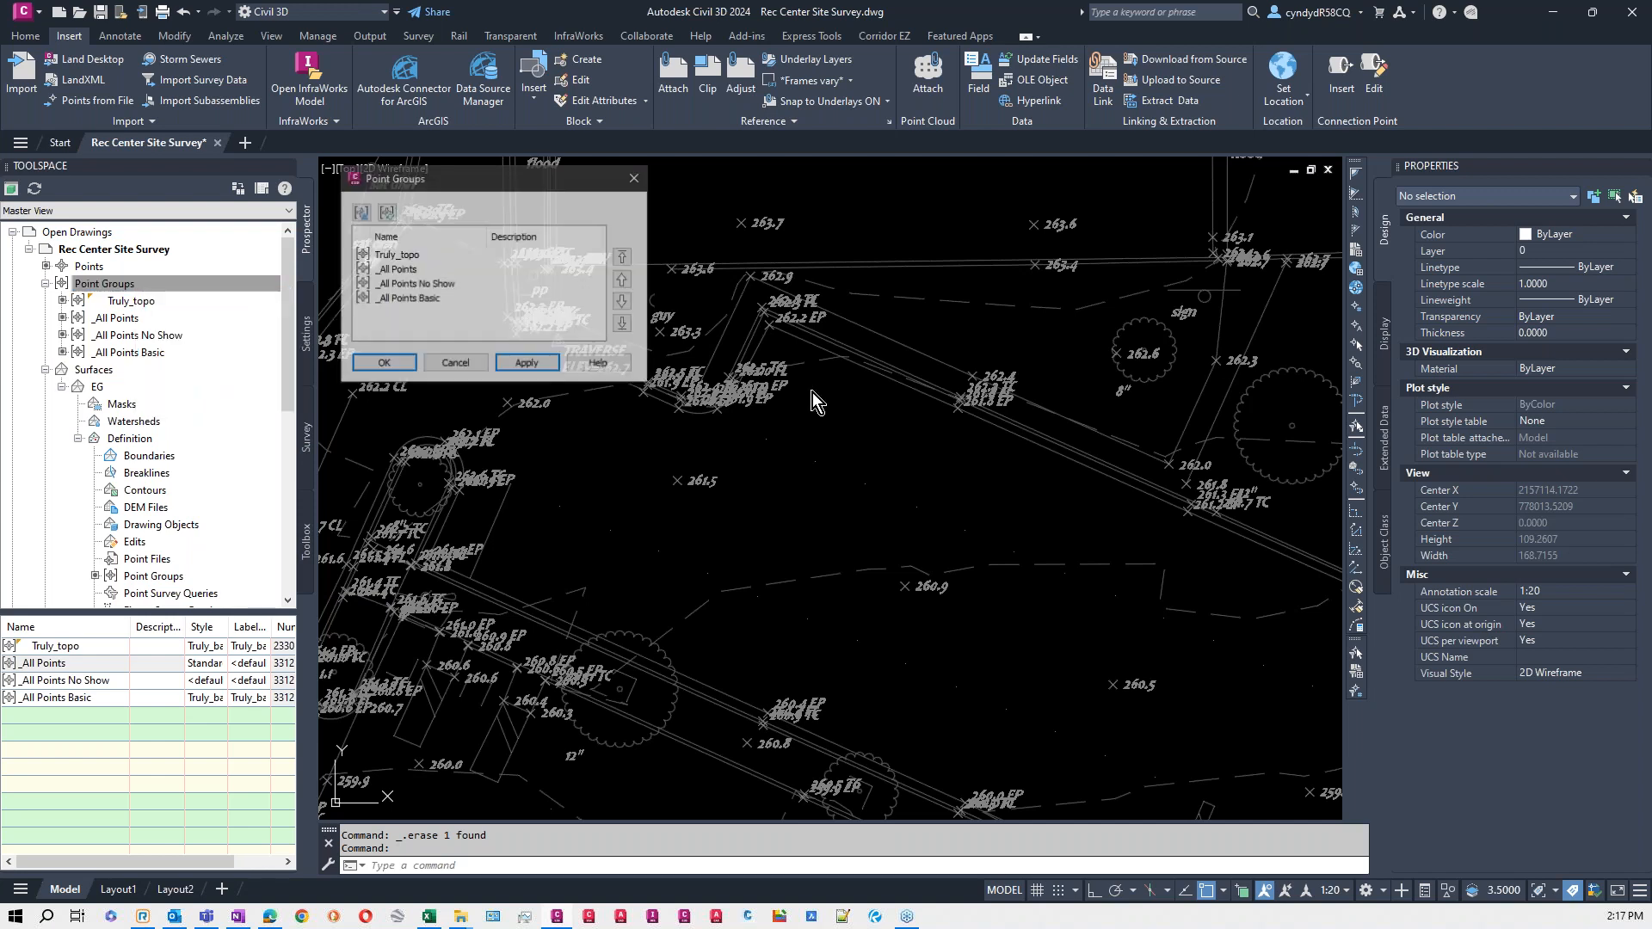
click(409, 300)
click(624, 256)
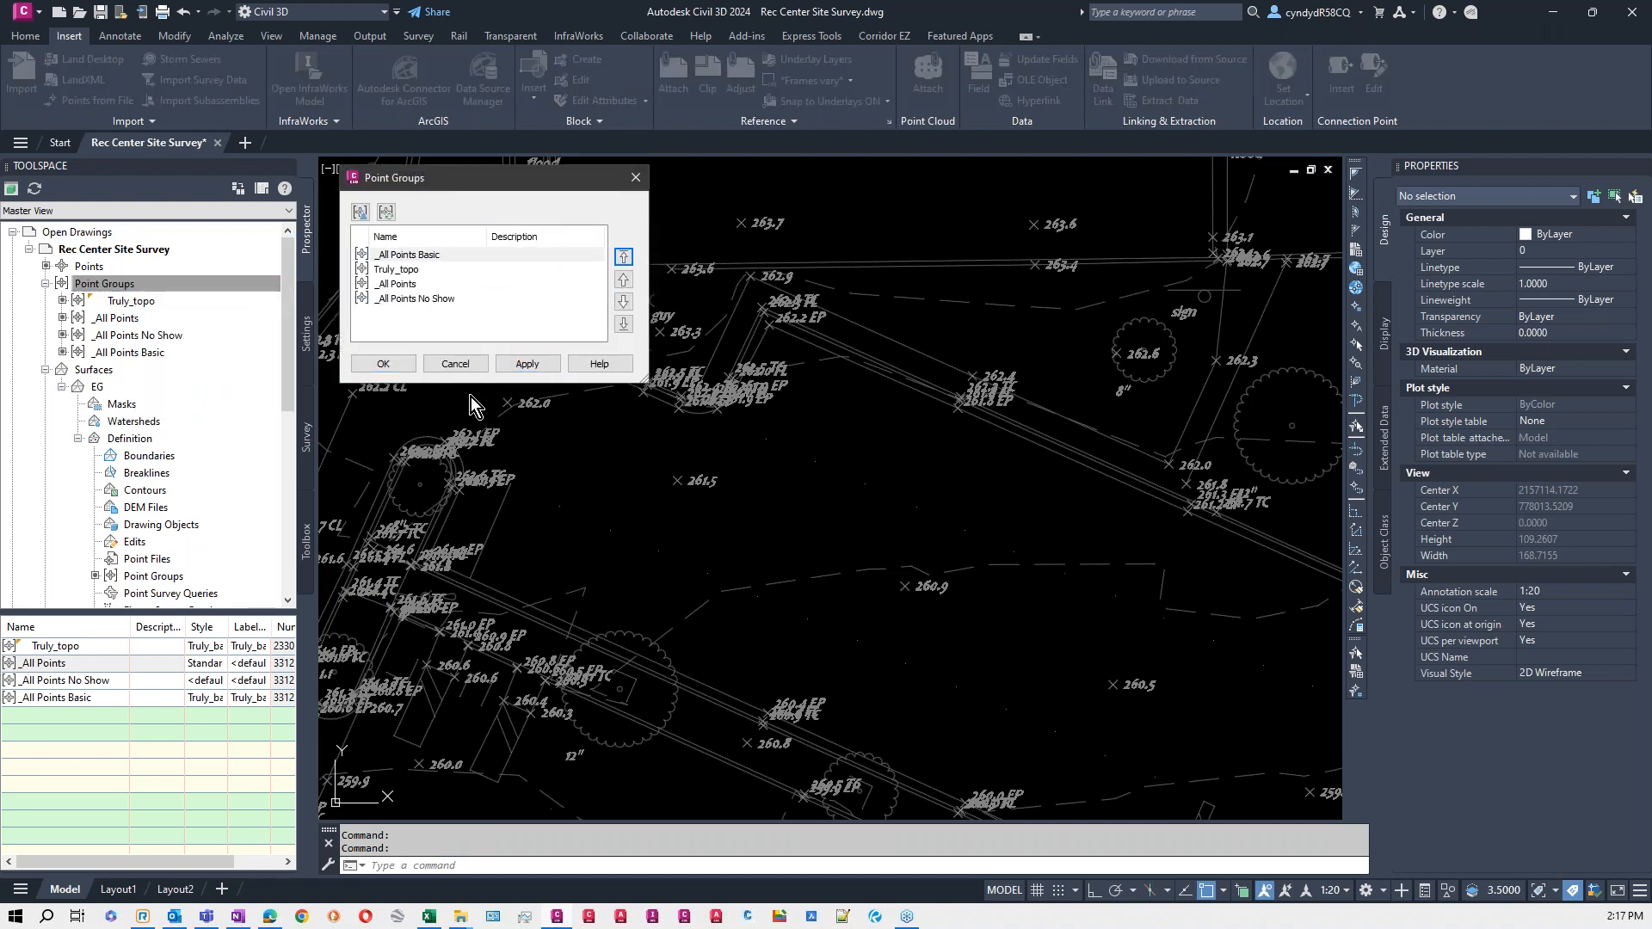
click(389, 365)
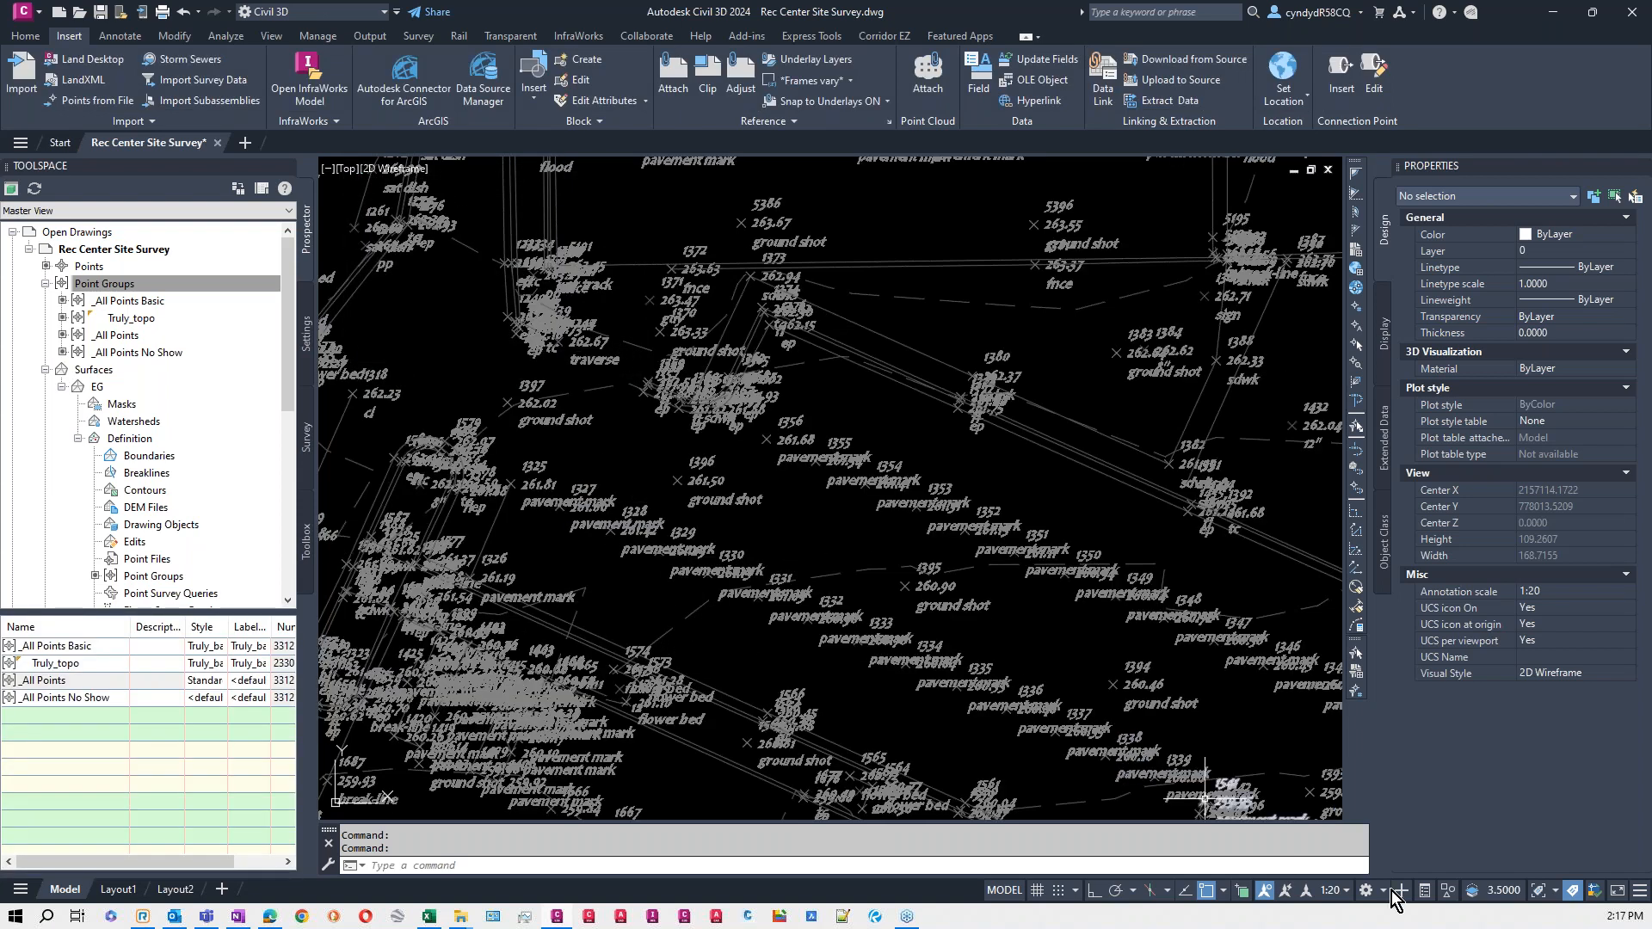
- Set the annotation scale to 1:10 and check the point labels in the parking area
click(1346, 893)
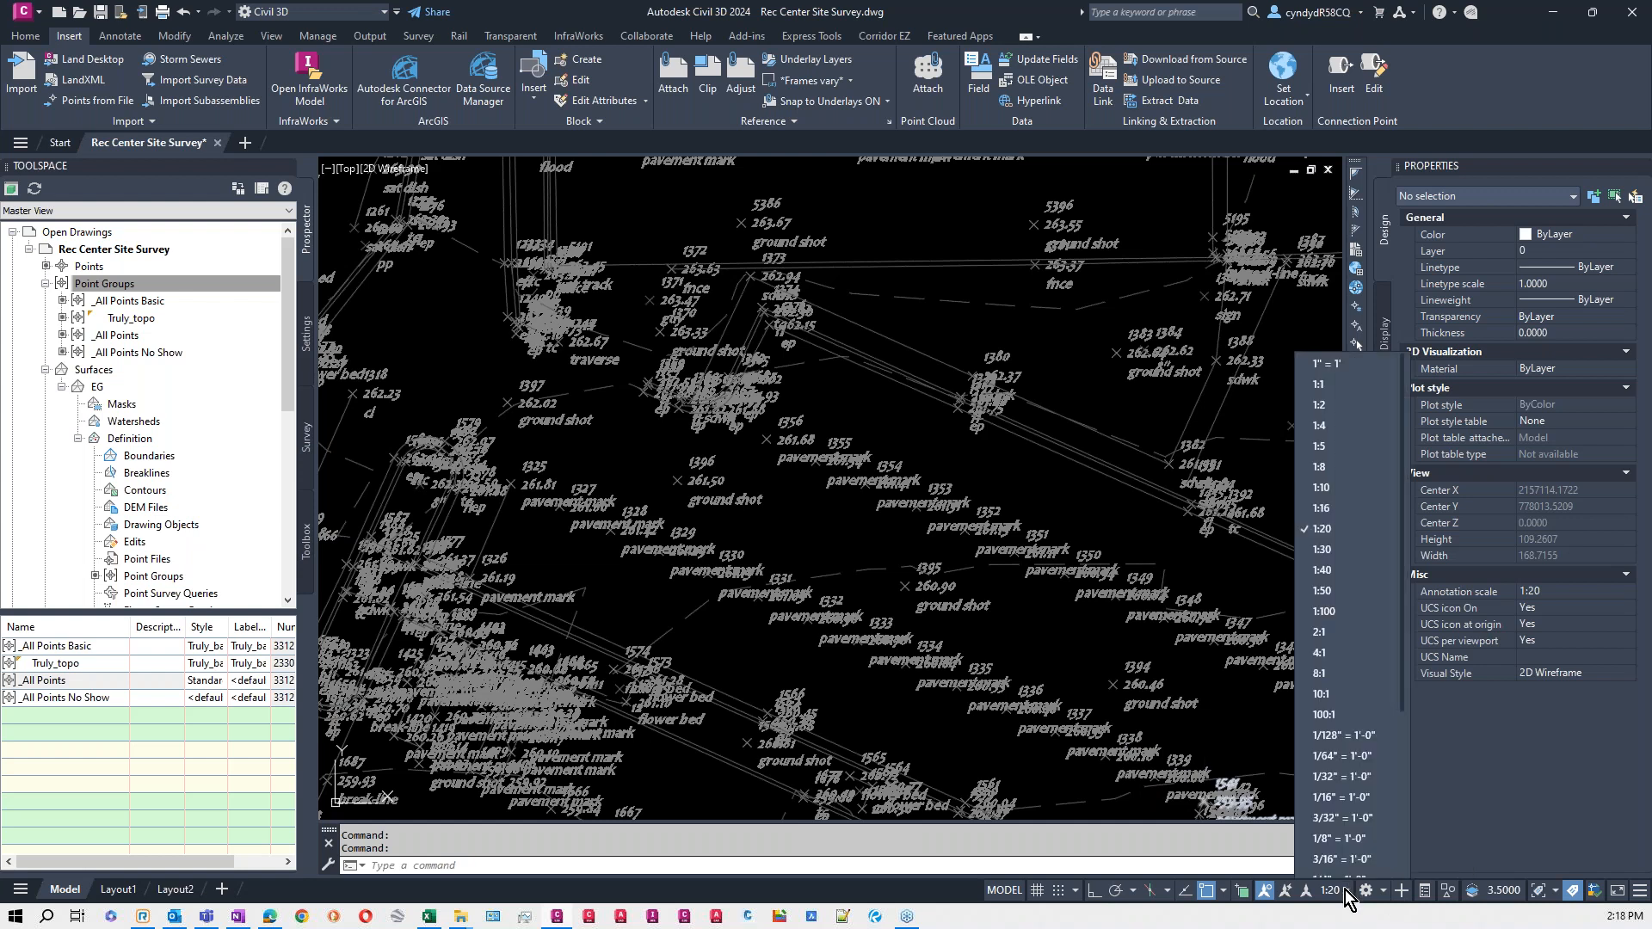
click(1337, 476)
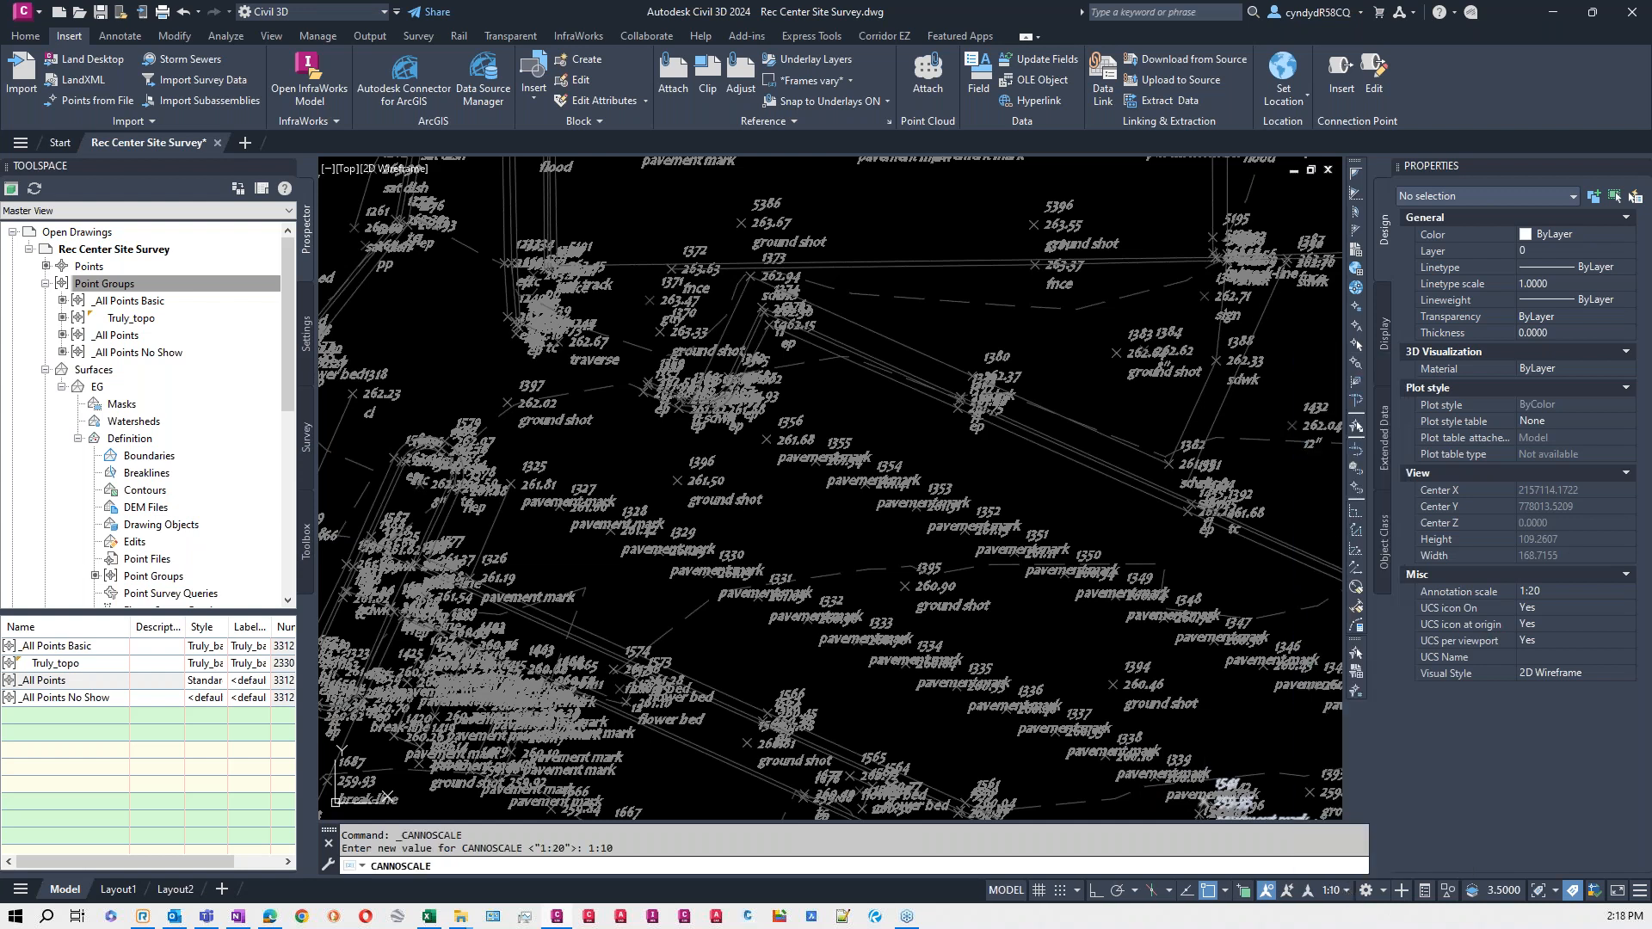
scroll(815, 471, up, 6)
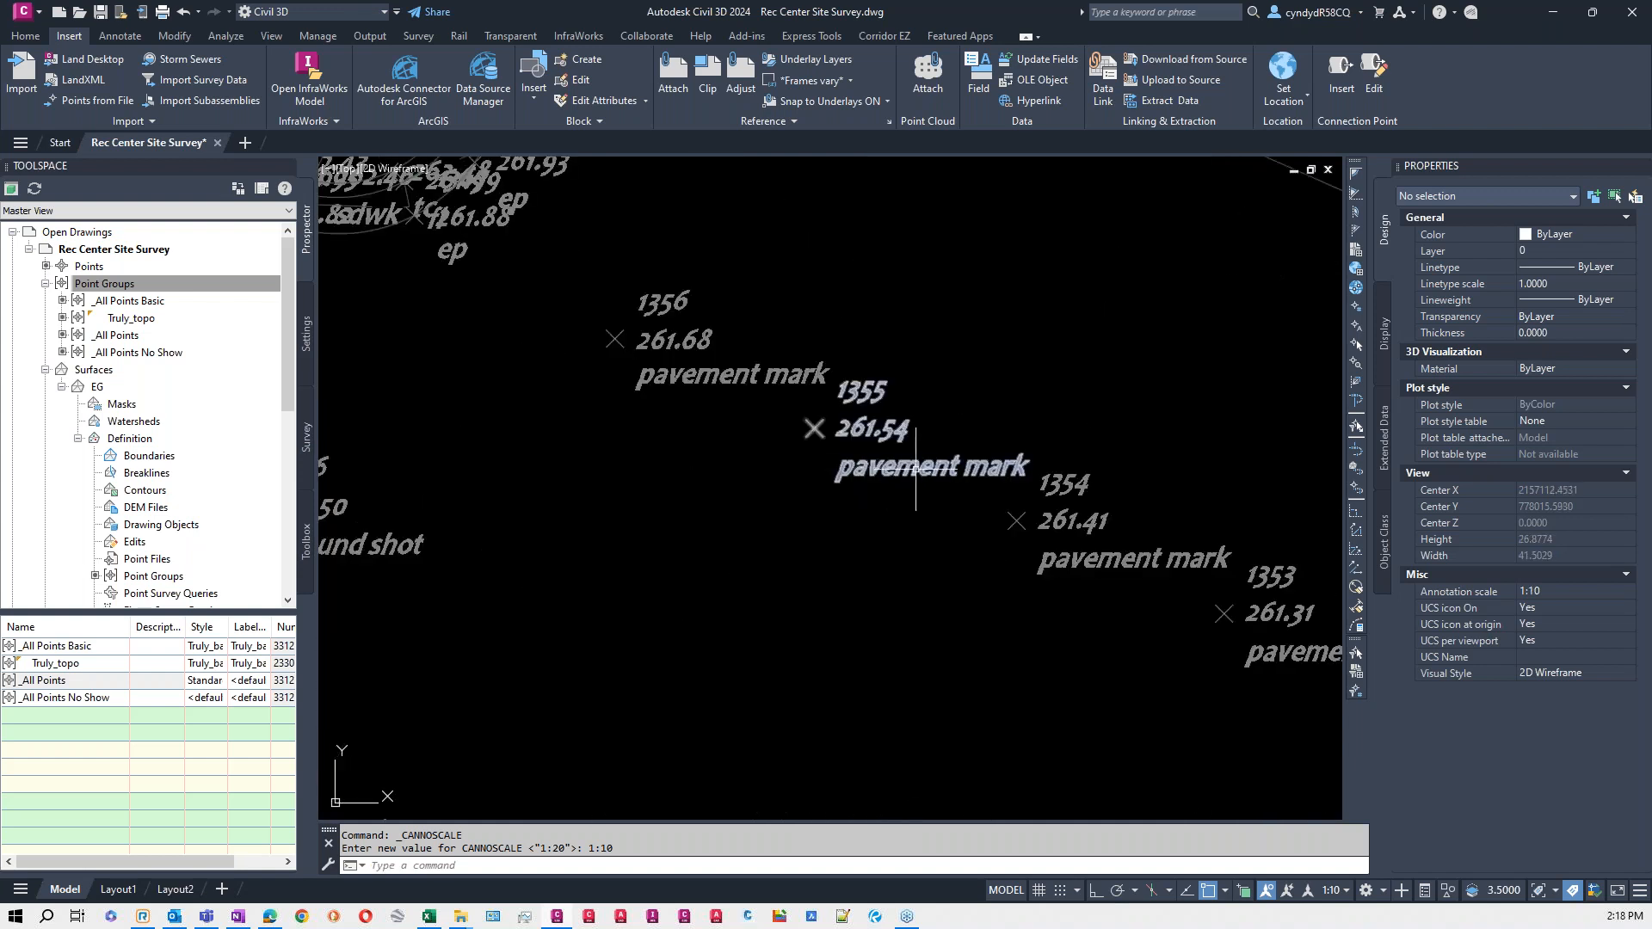
middle_drag(474, 370, 1250, 621)
scroll(996, 344, down, 2)
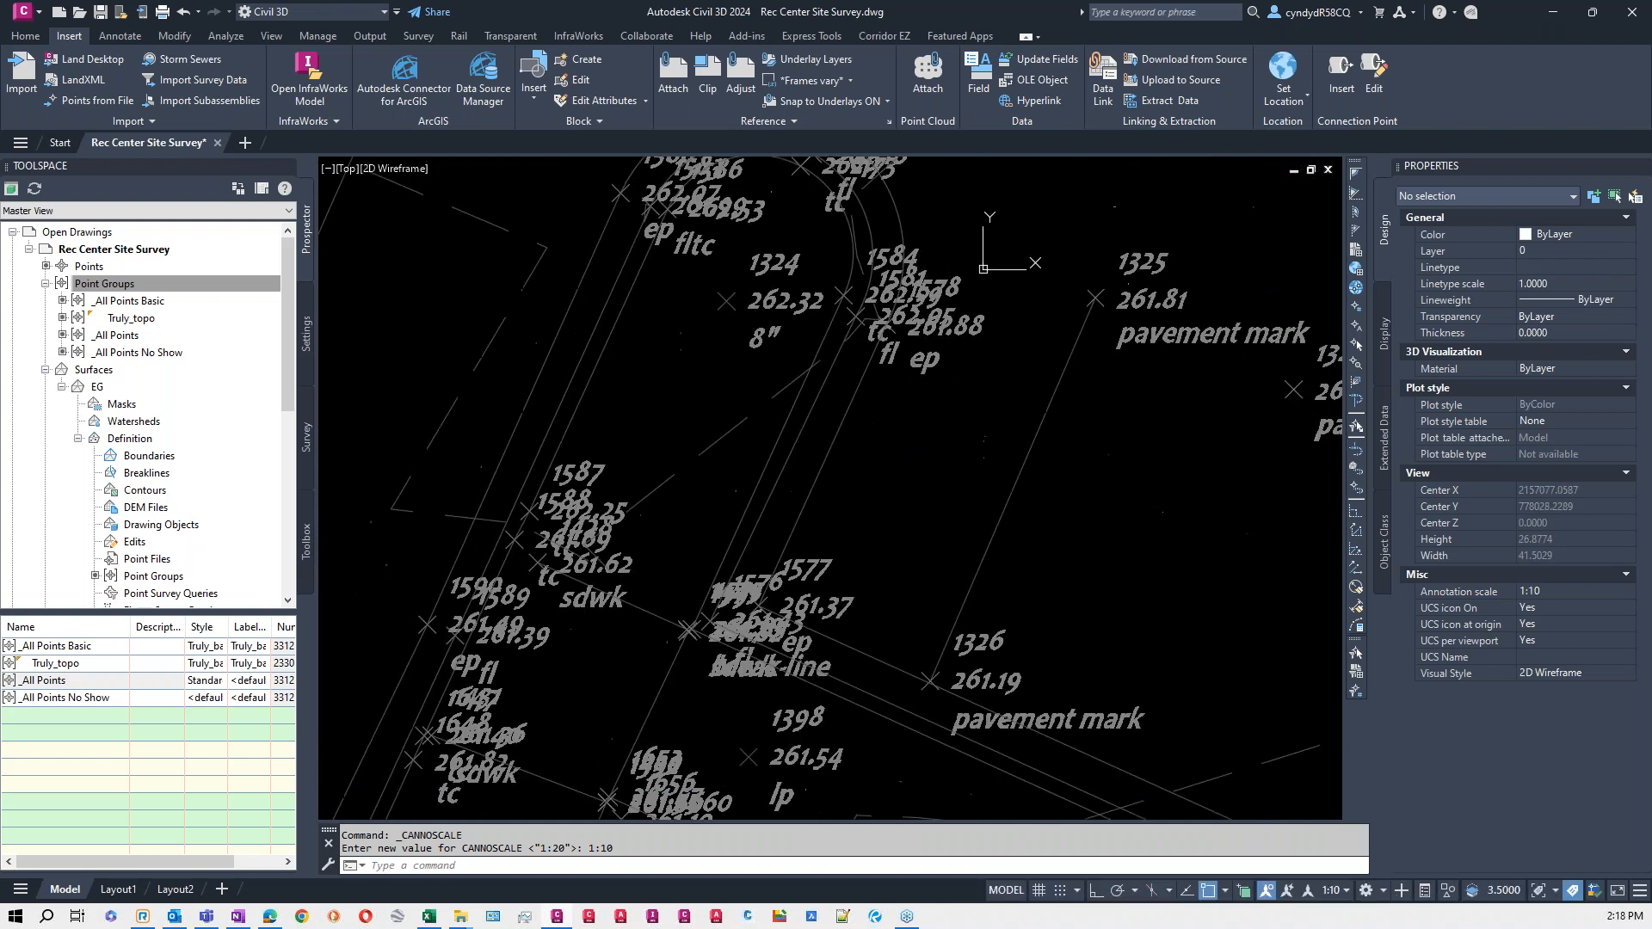
scroll(996, 344, down, 4)
scroll(996, 344, down, 1)
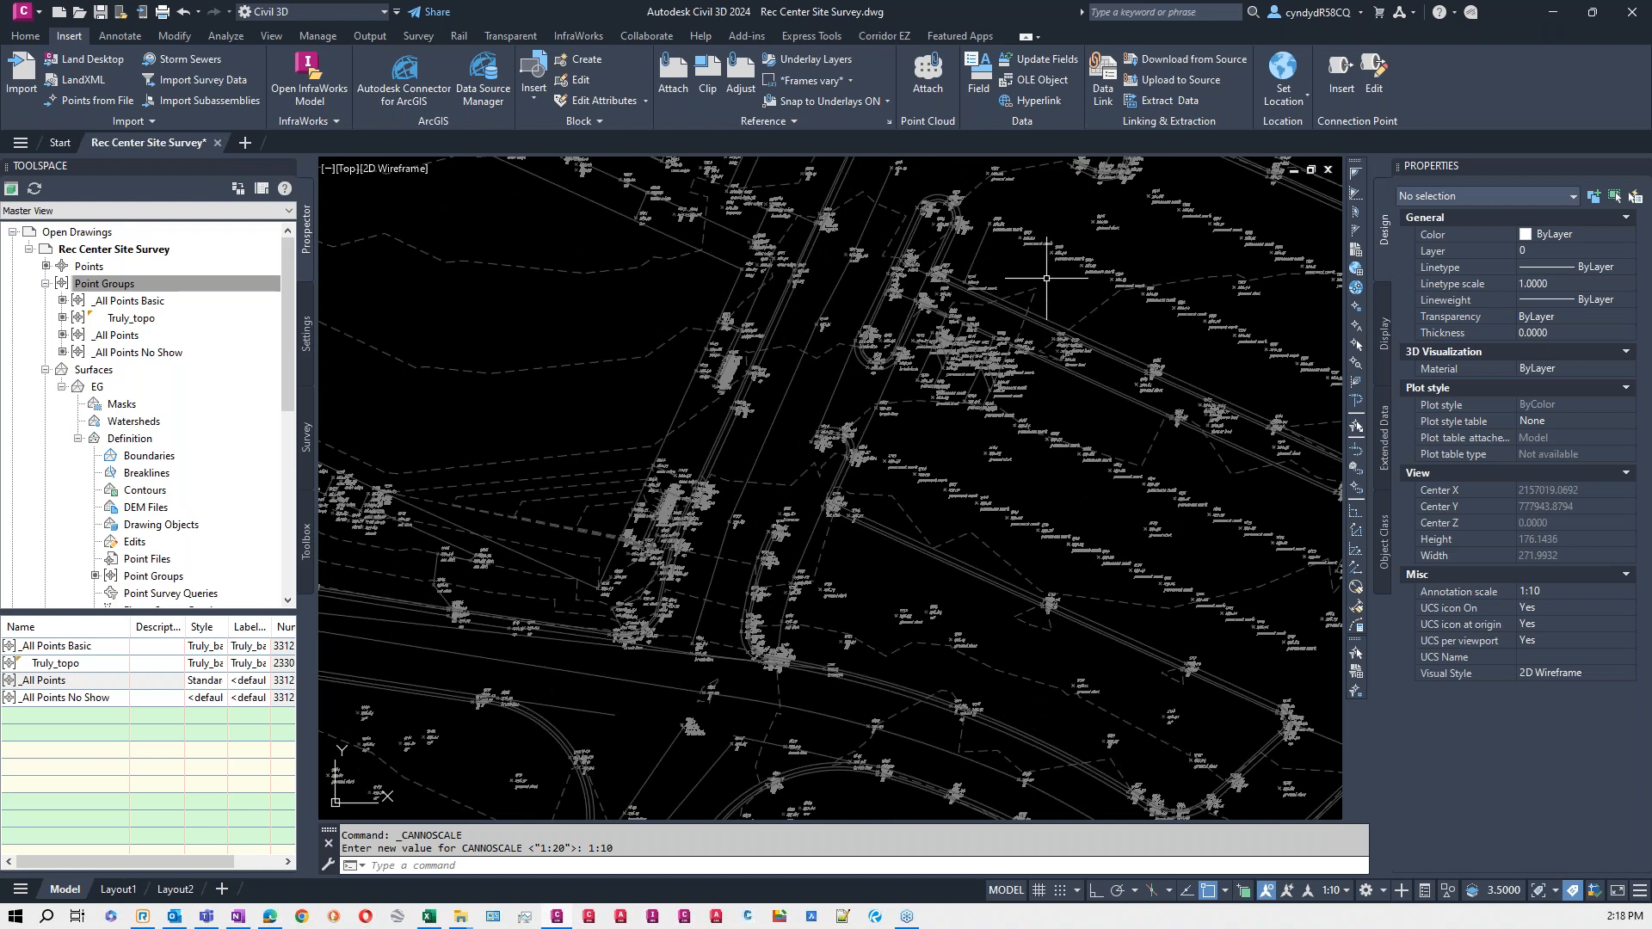
scroll(1059, 251, down, 3)
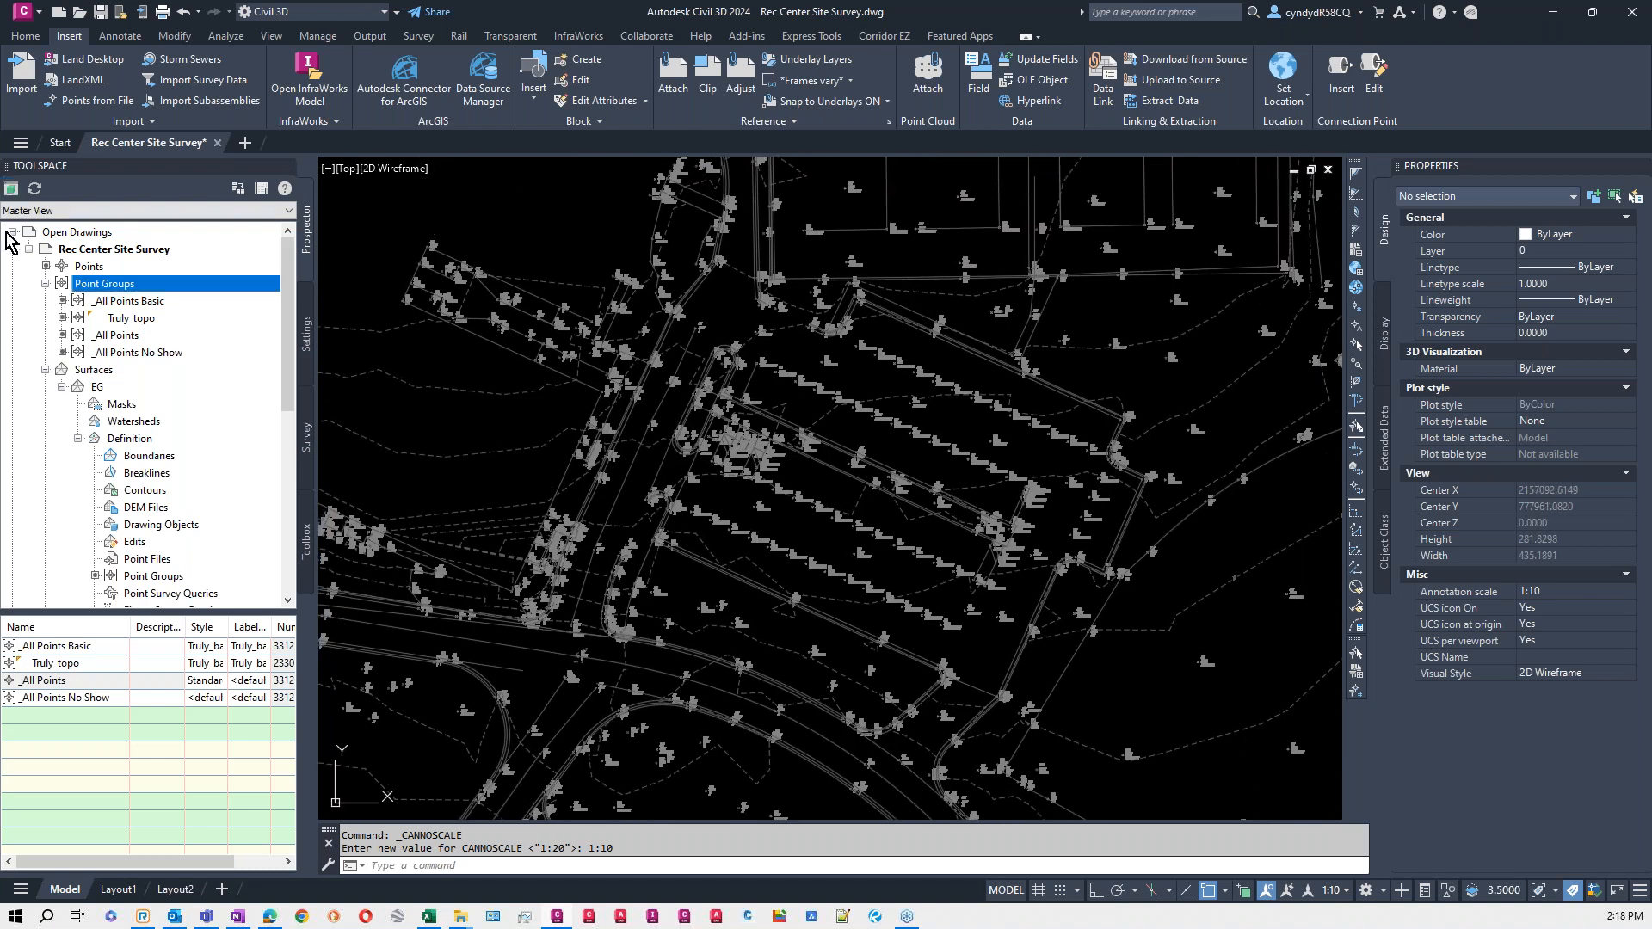
- Move the _All Points Basic point group to the lowest display priority and apply the new order
right_click(114, 284)
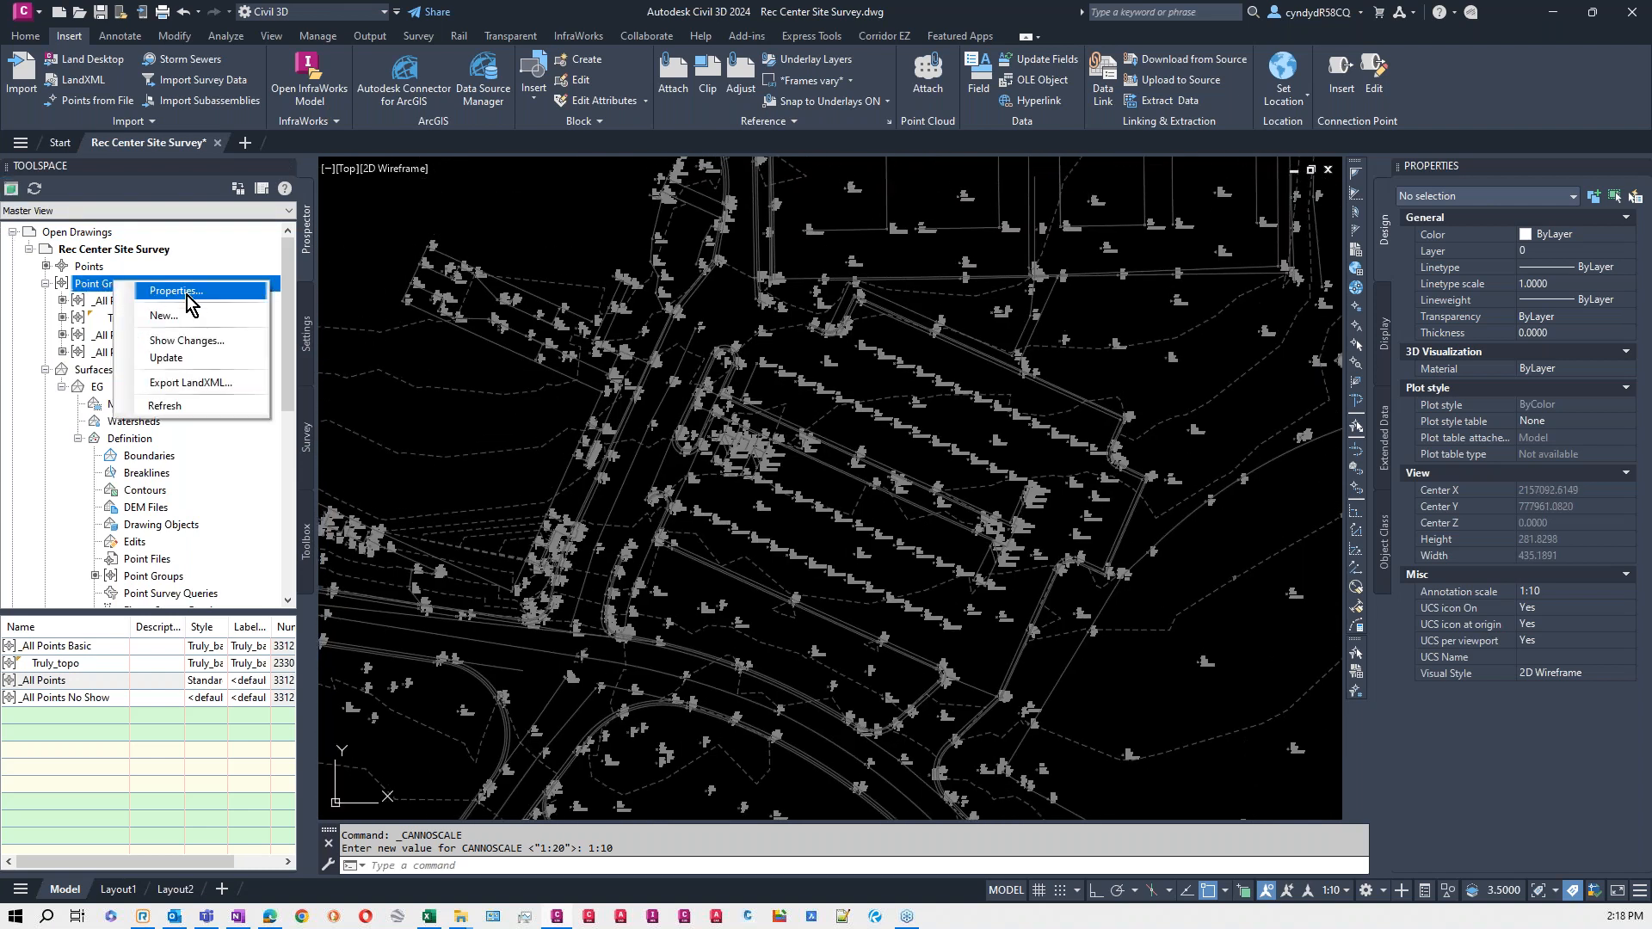
click(185, 292)
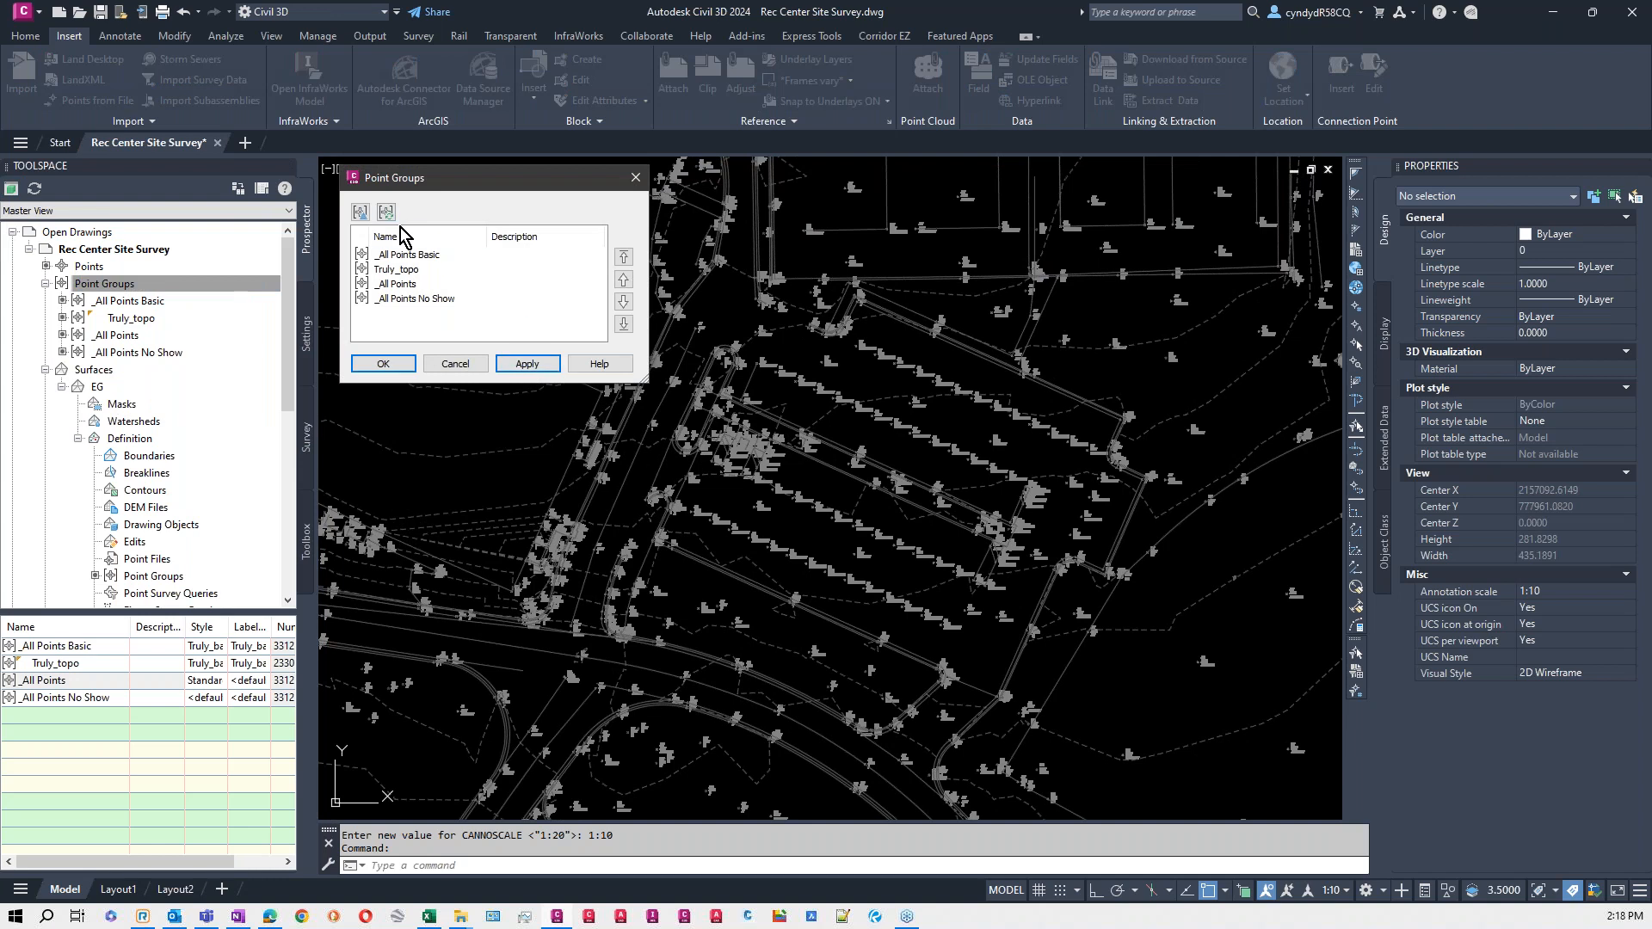
click(428, 257)
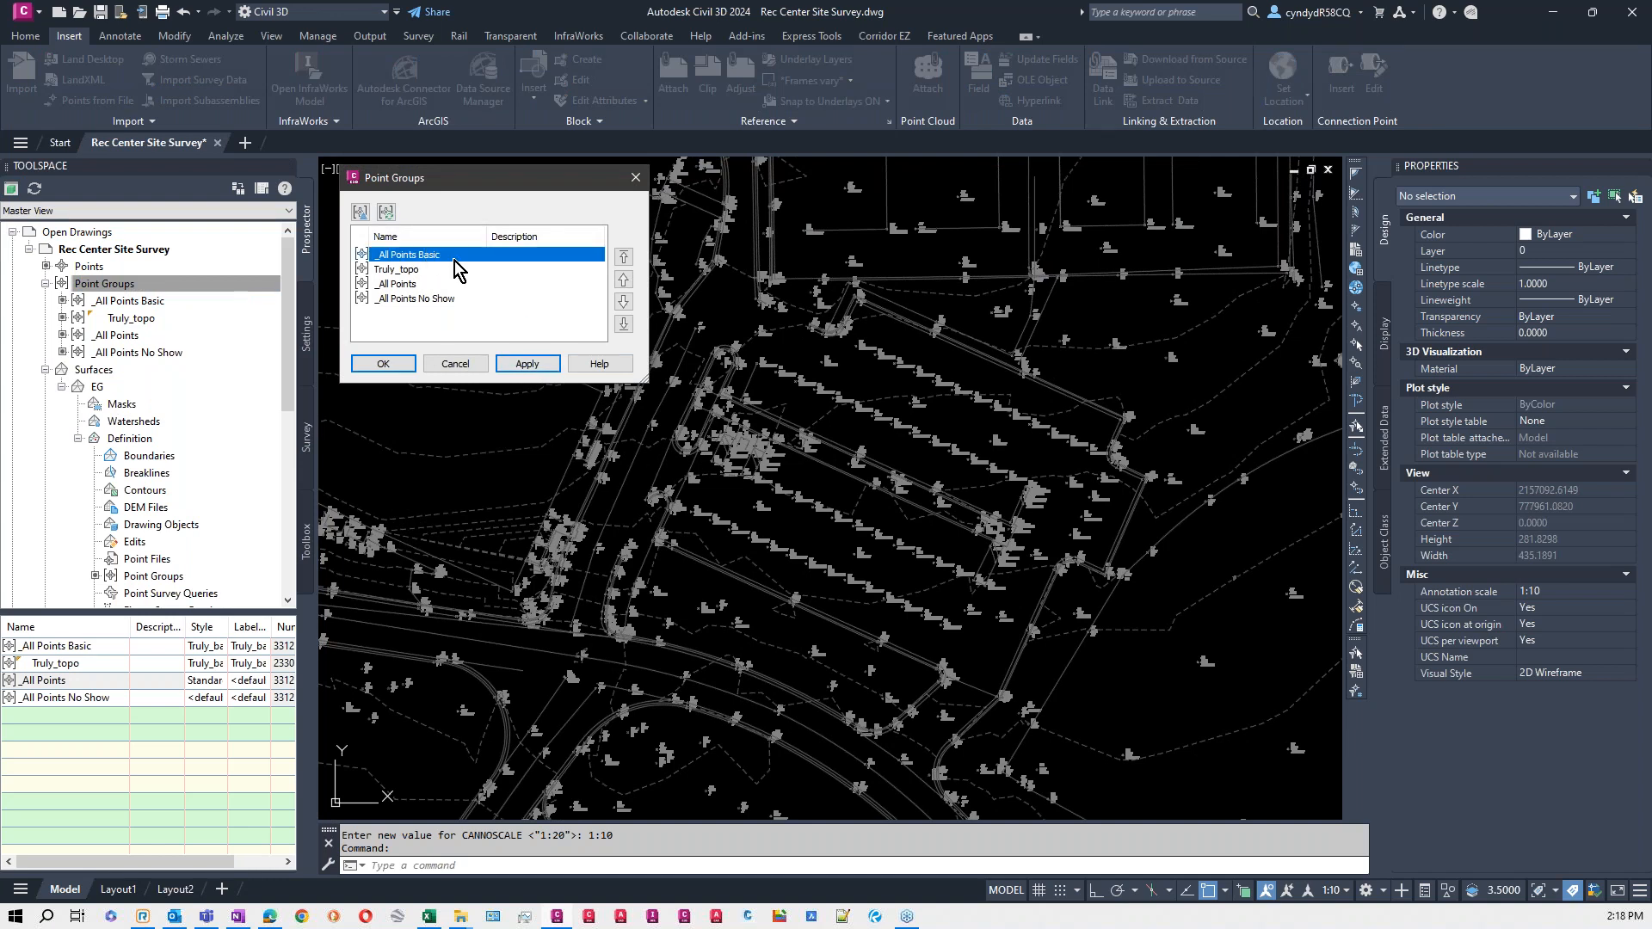
click(624, 324)
click(383, 363)
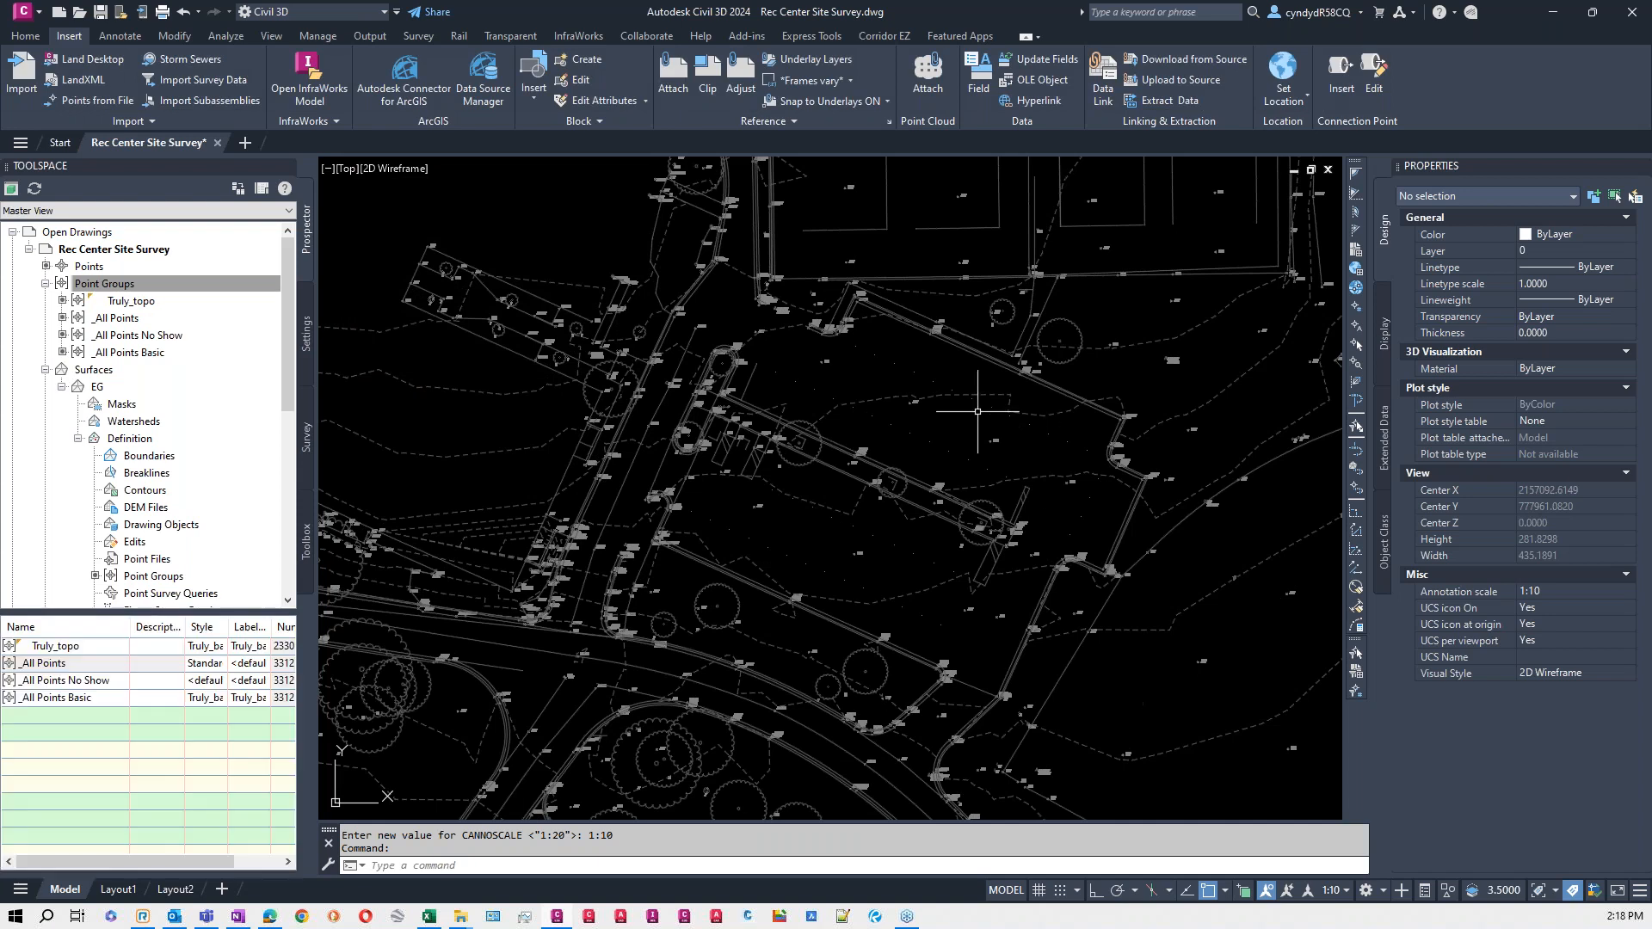
- Examine the point symbols and labels in the parking area and across the whole surveyed site
scroll(833, 451, up, 2)
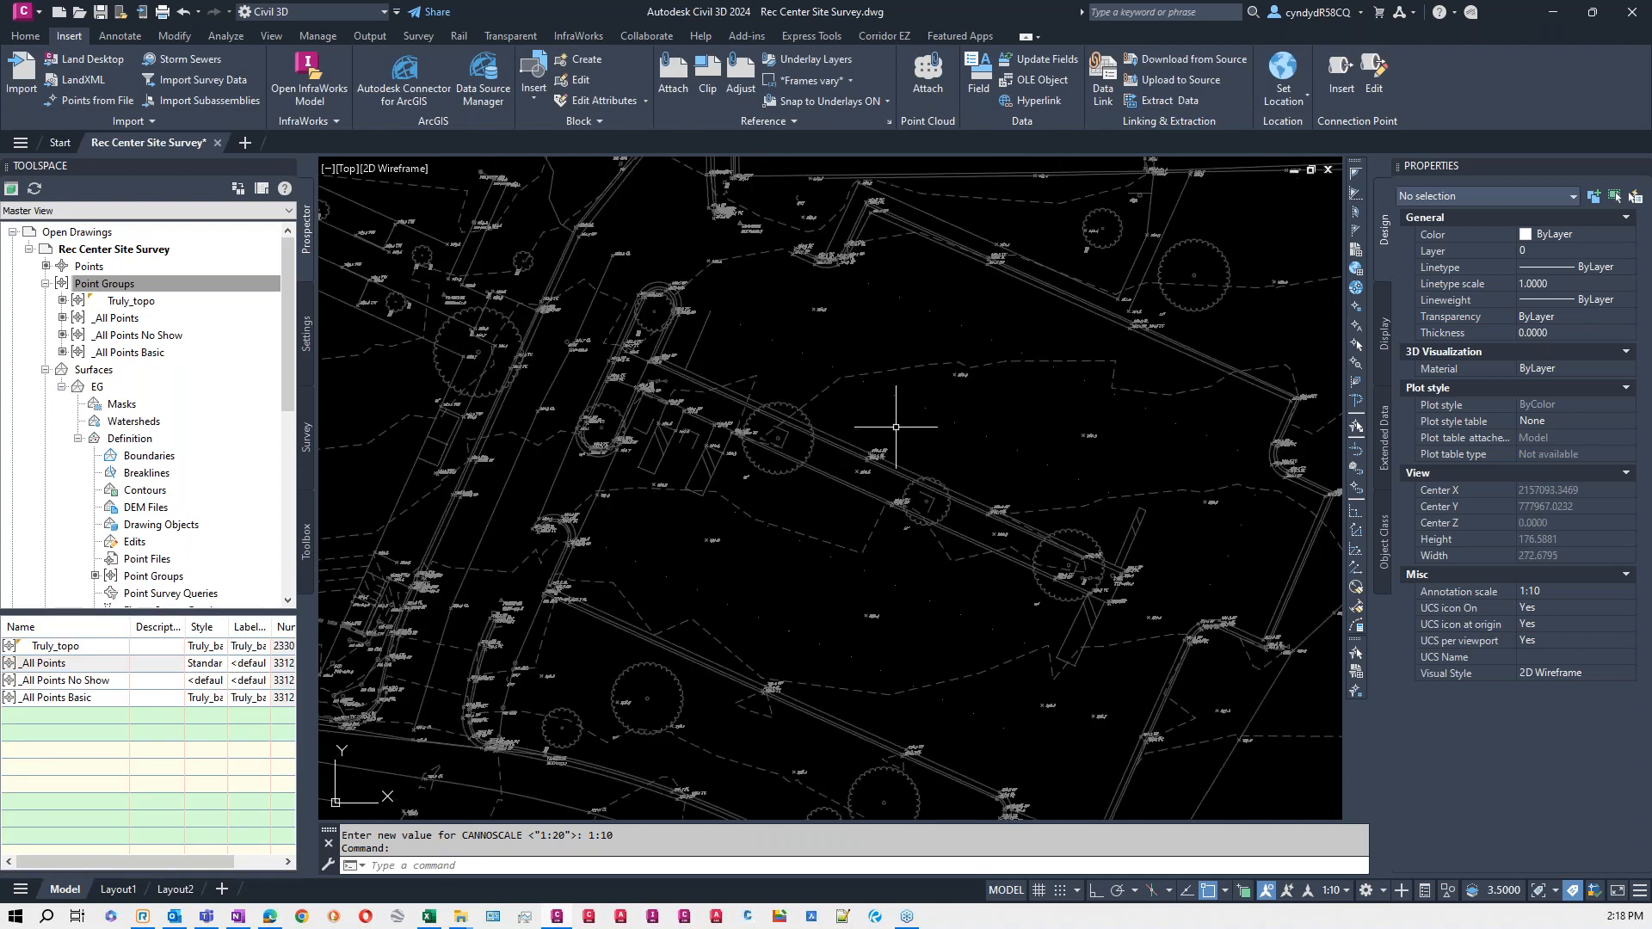
scroll(895, 428, up, 2)
scroll(839, 562, down, 2)
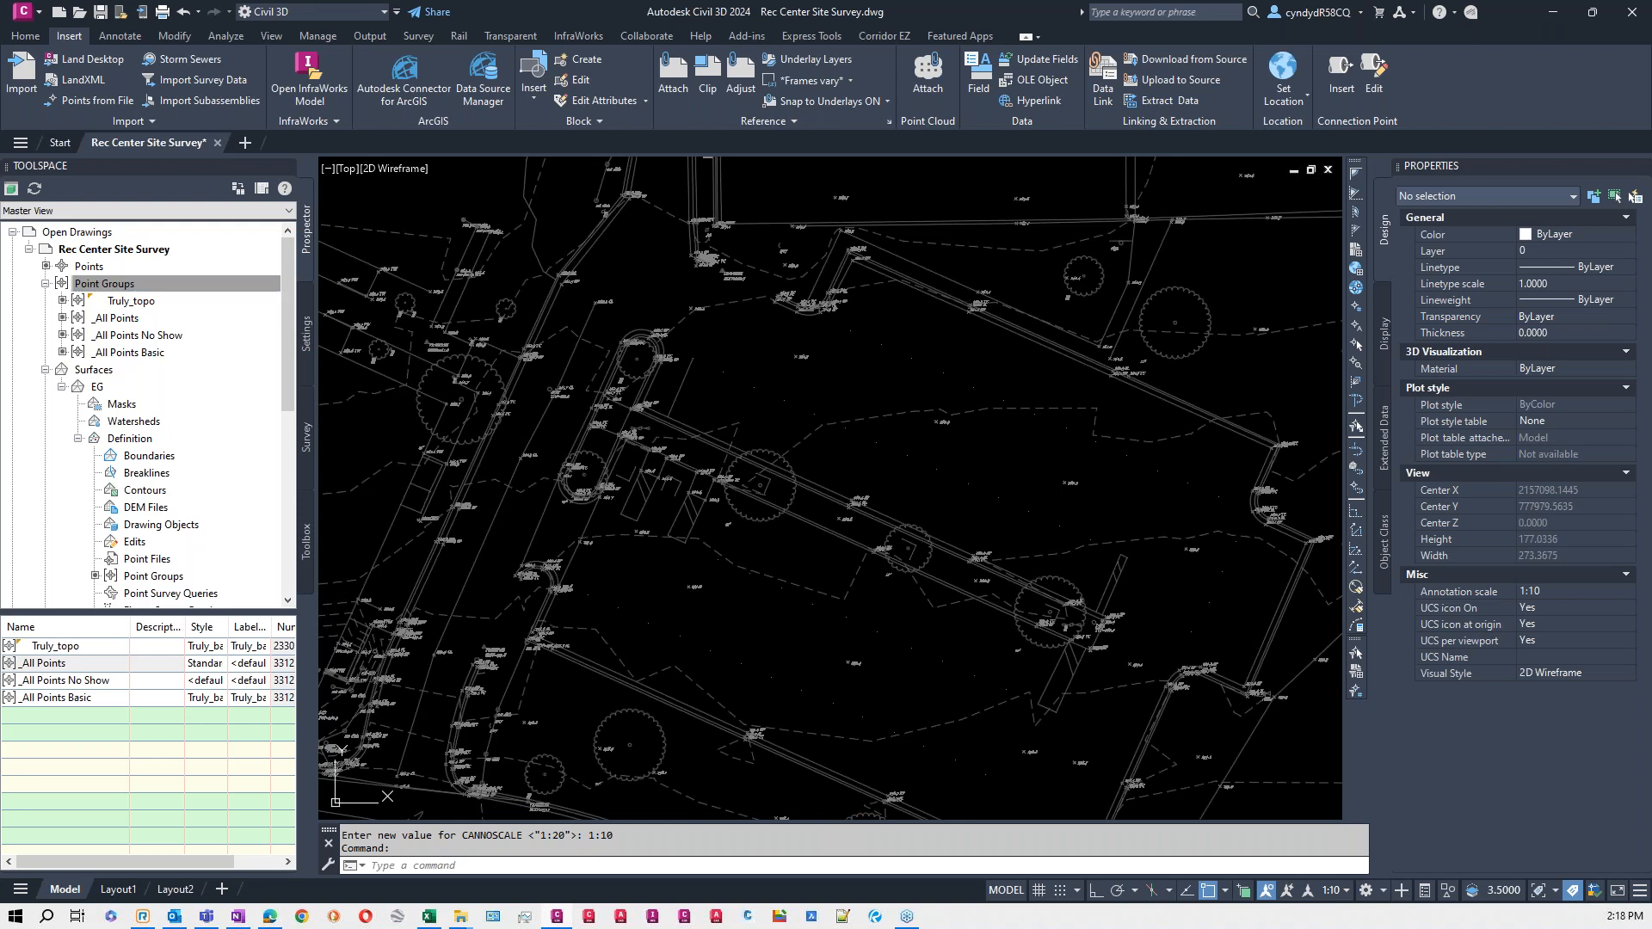
mouse_move(1141, 543)
middle_down()
mouse_move(1045, 504)
mouse_move(1084, 549)
mouse_move(938, 483)
middle_up()
scroll(1044, 504, down, 2)
scroll(1188, 600, down, 8)
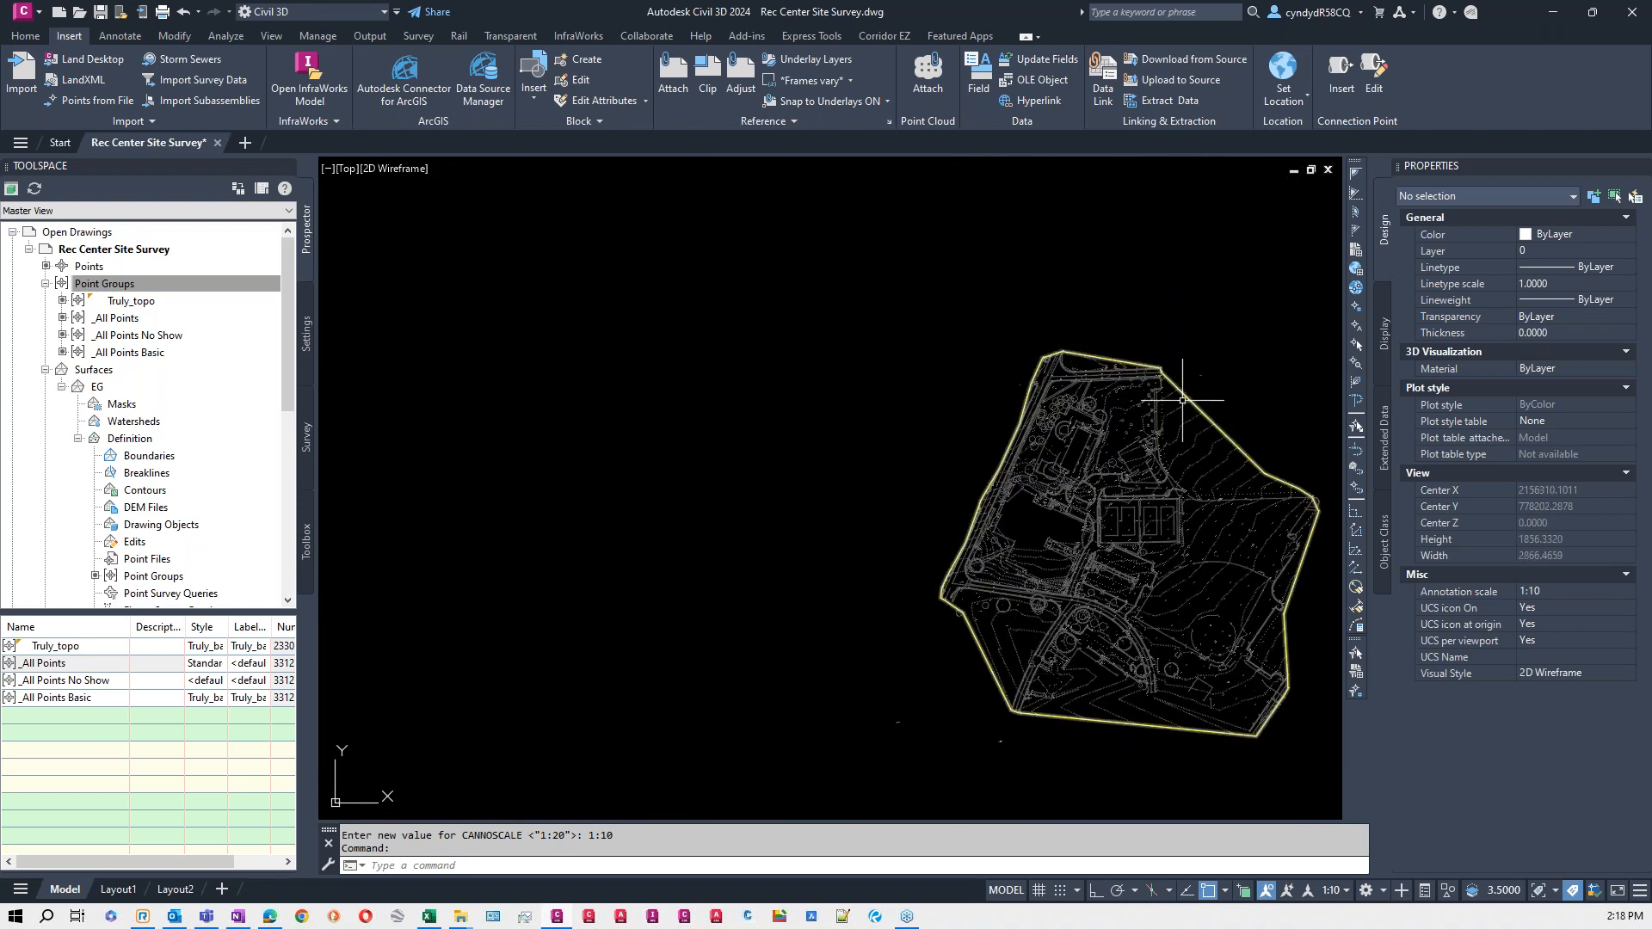
middle_drag(1113, 628, 822, 550)
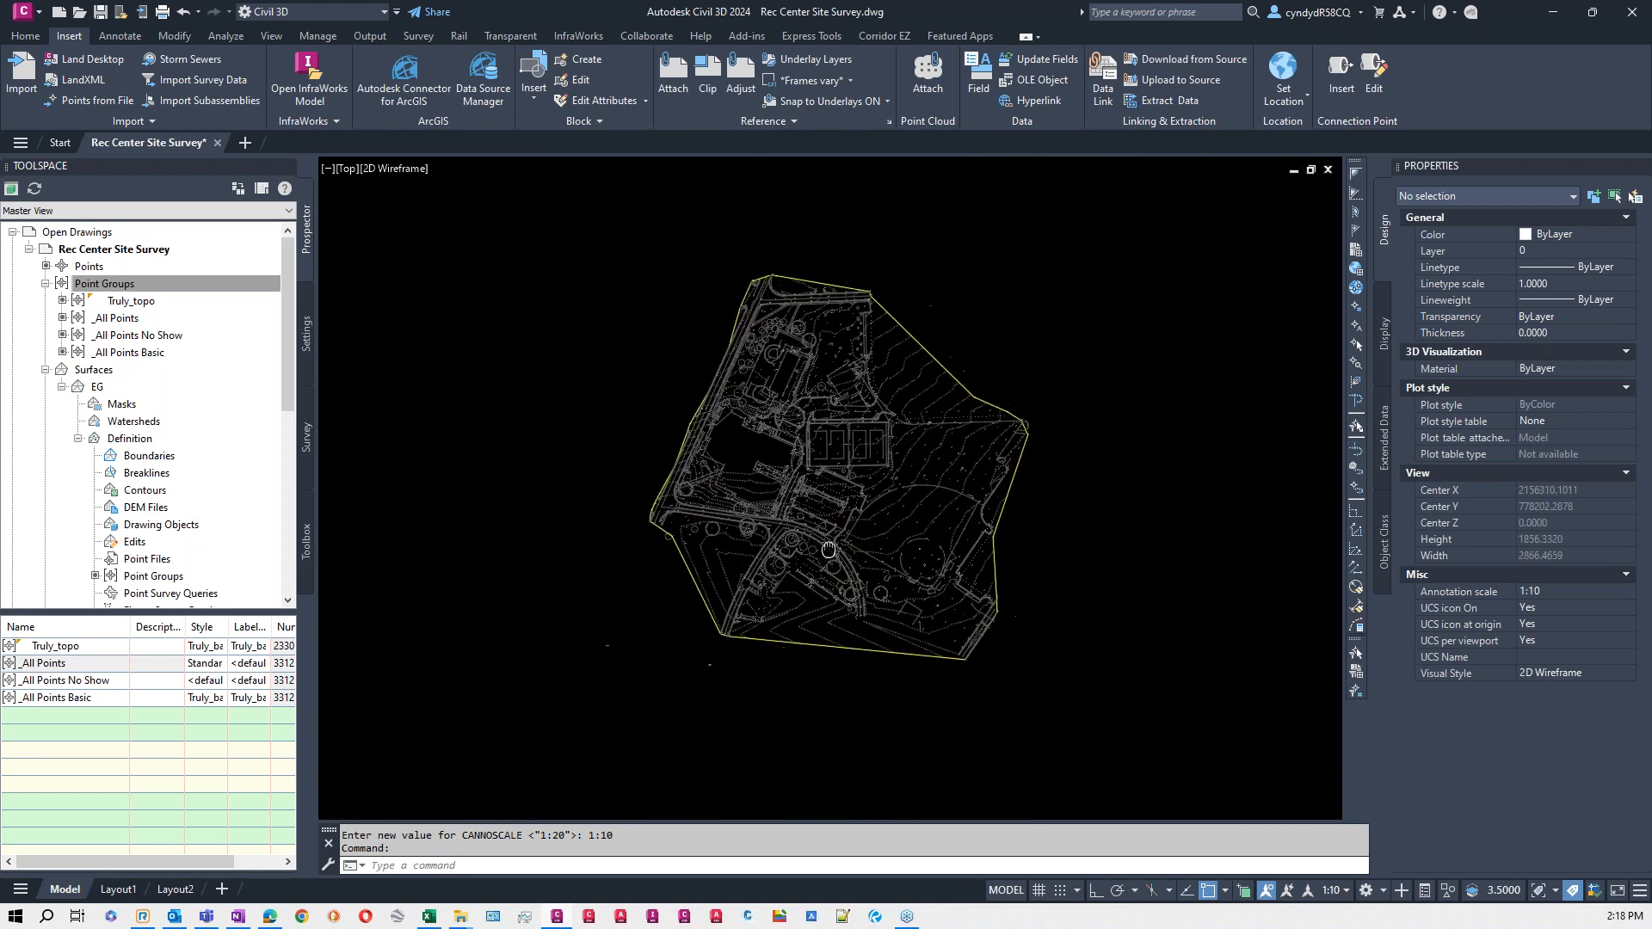
- Set the EG surface's style to Truly_Steep Slopes
right_click(98, 388)
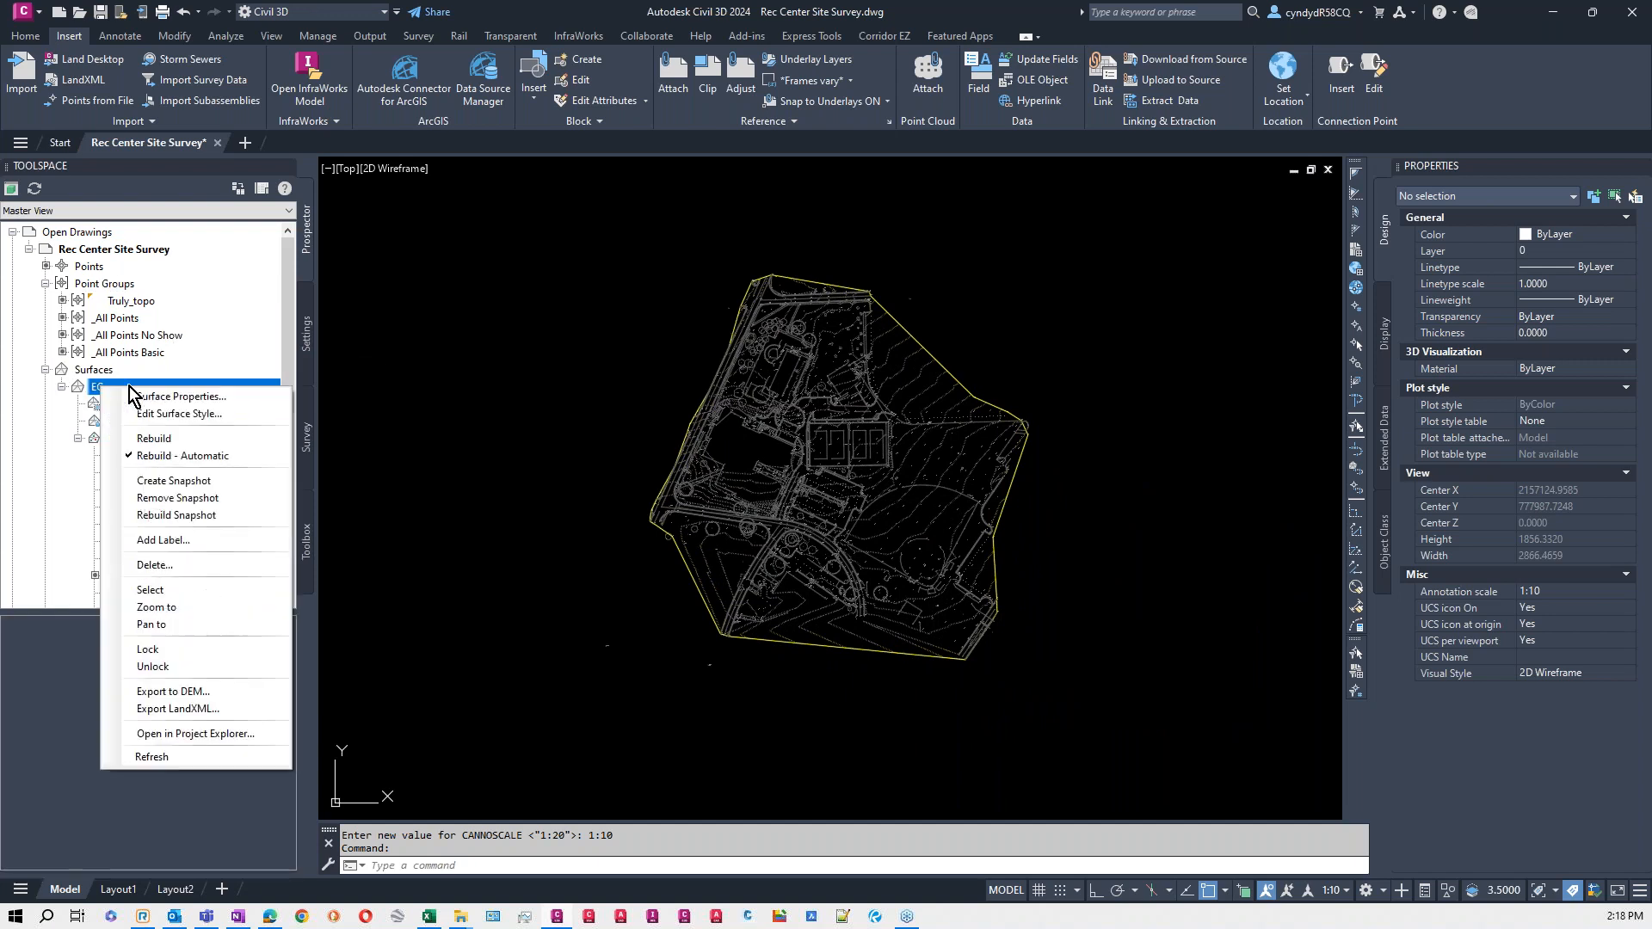
click(179, 399)
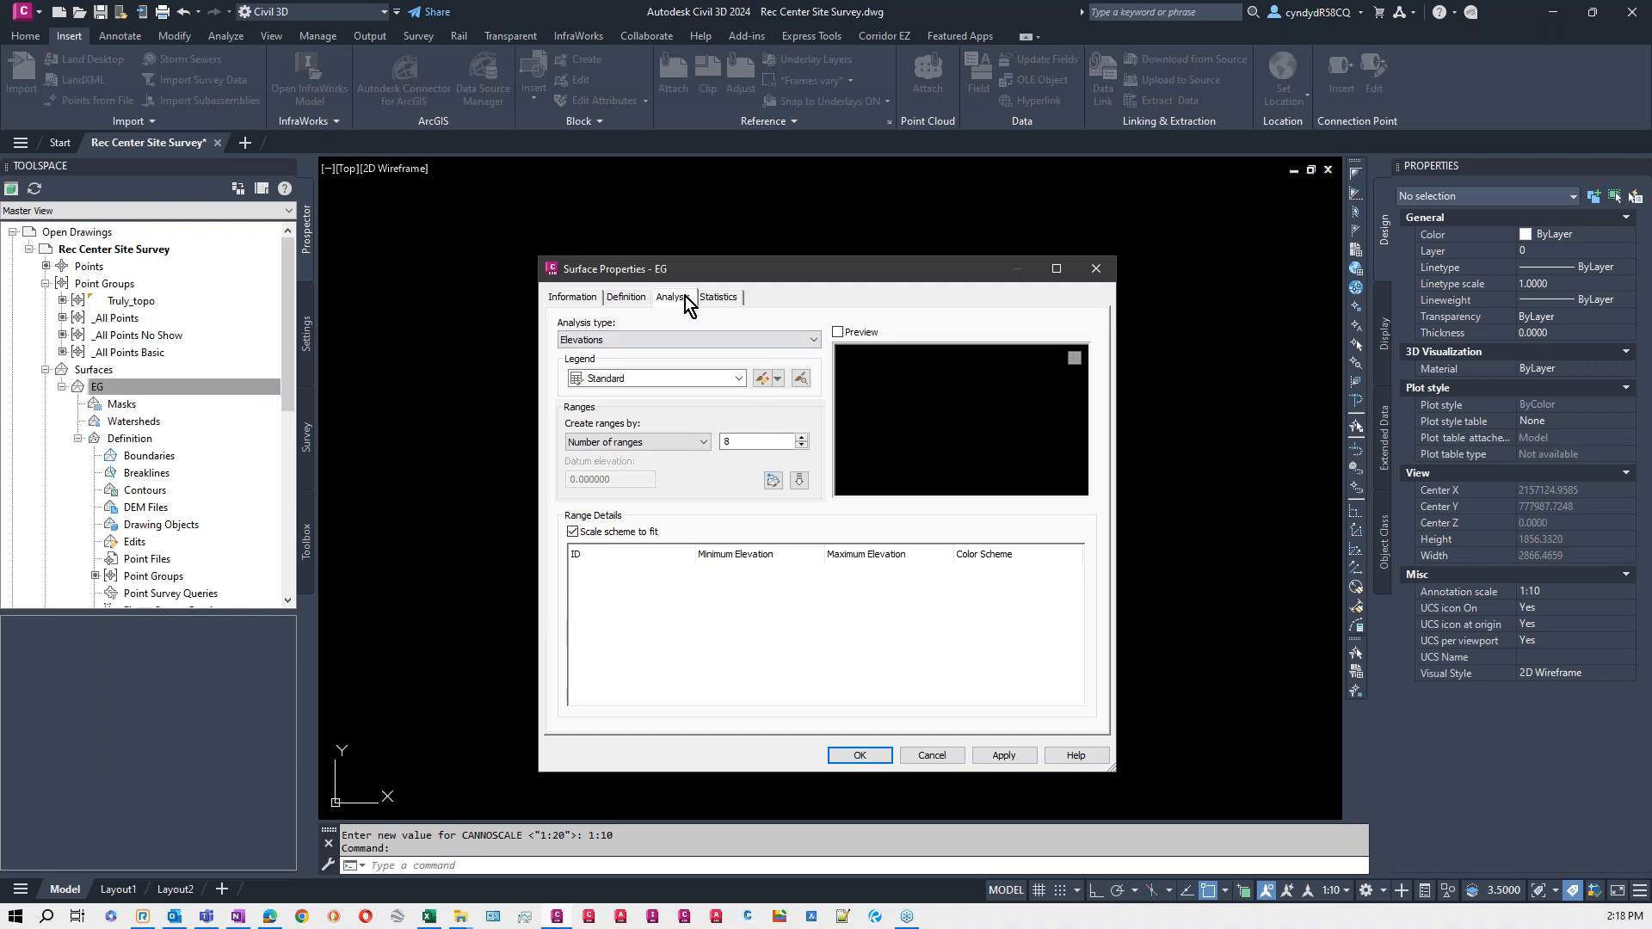
click(680, 344)
click(771, 297)
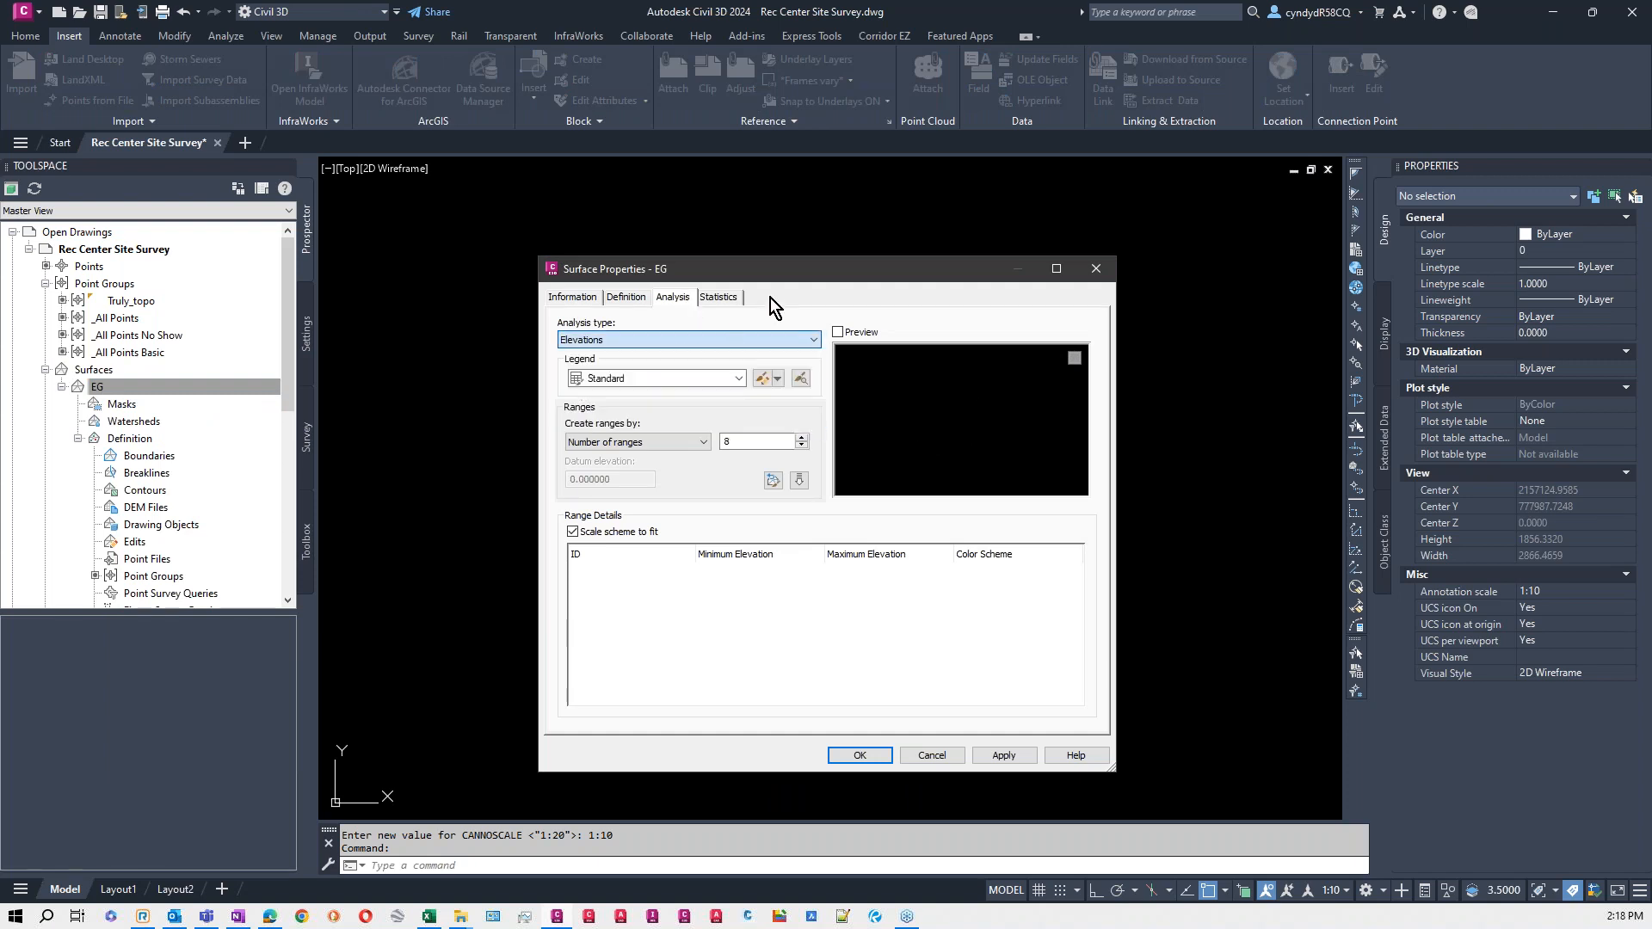
click(575, 297)
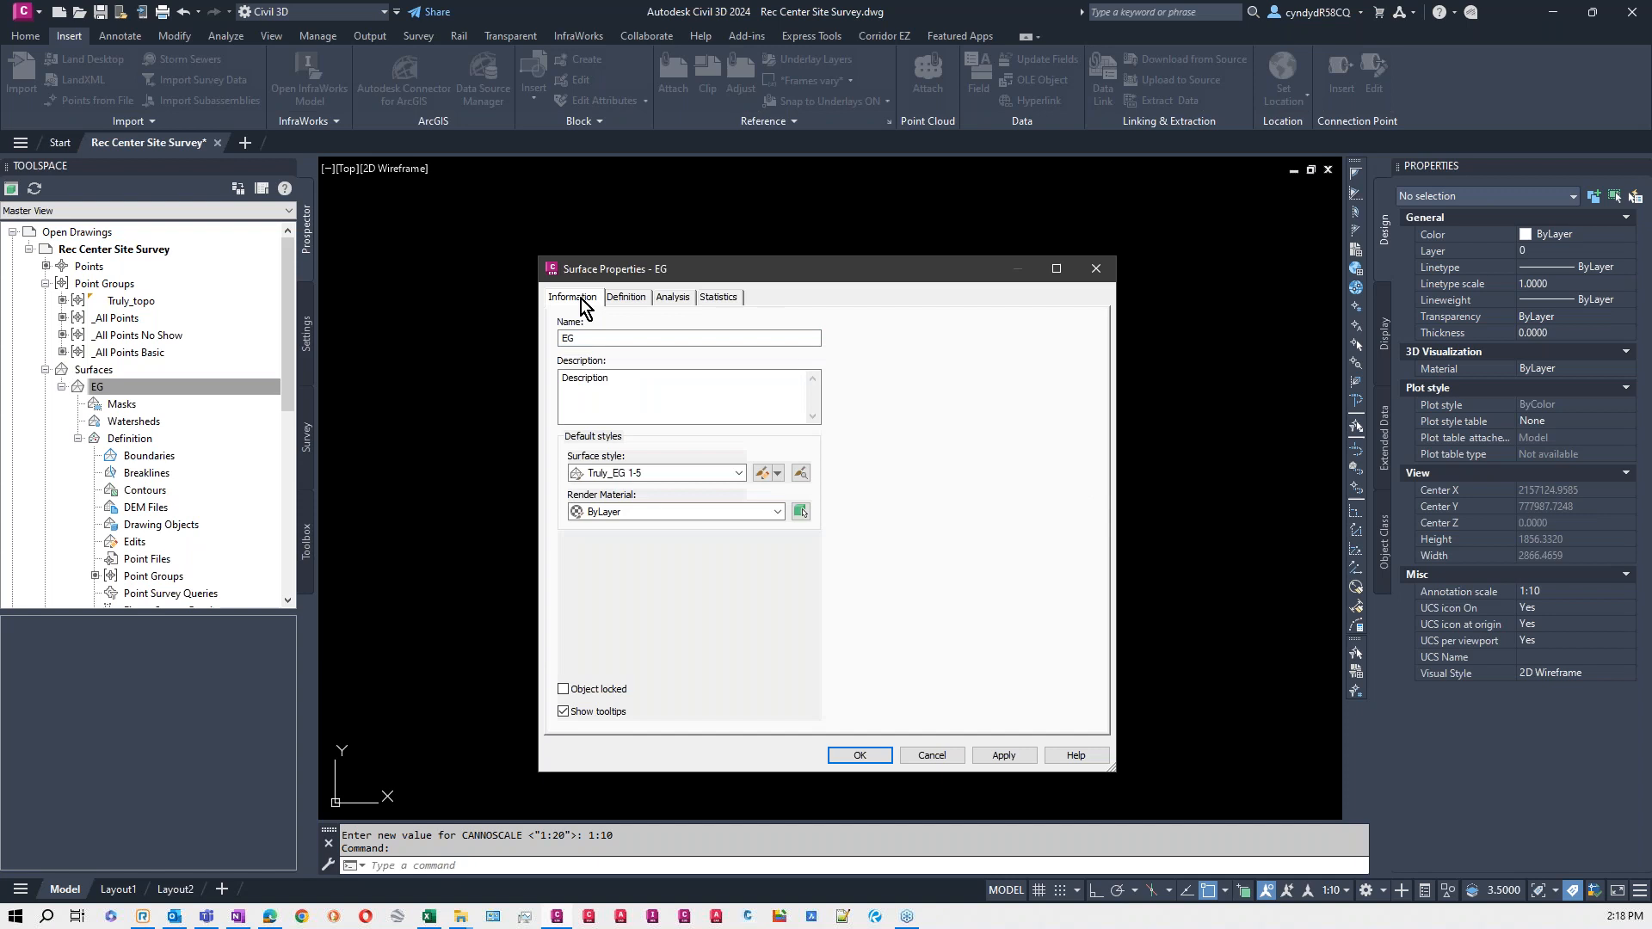
click(668, 471)
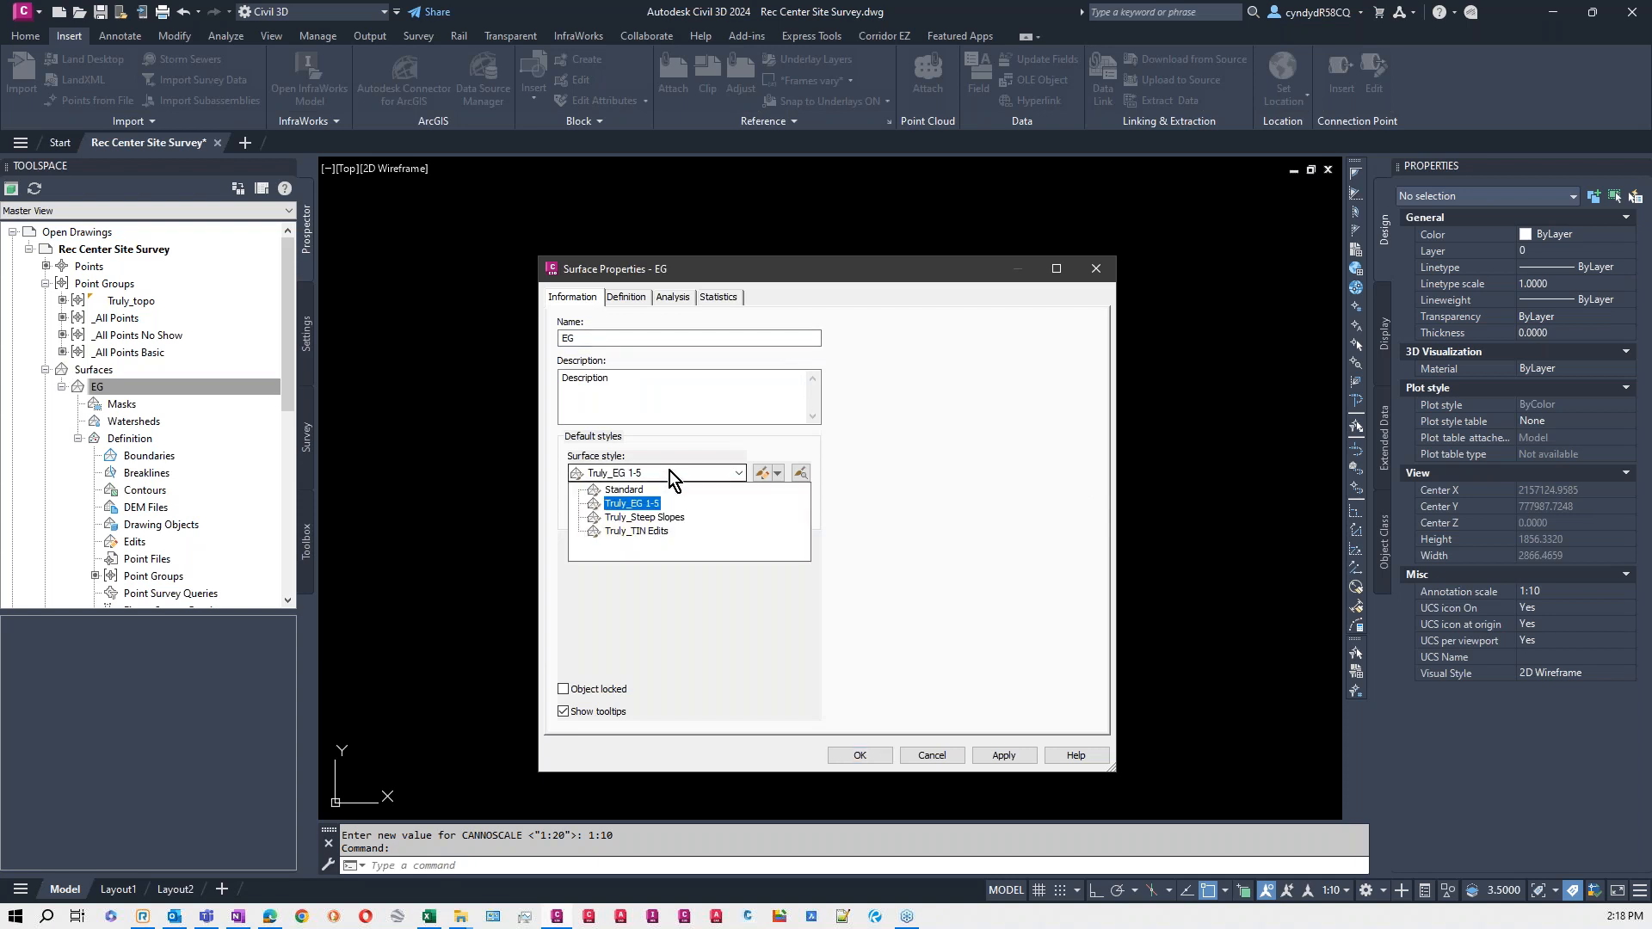
click(643, 518)
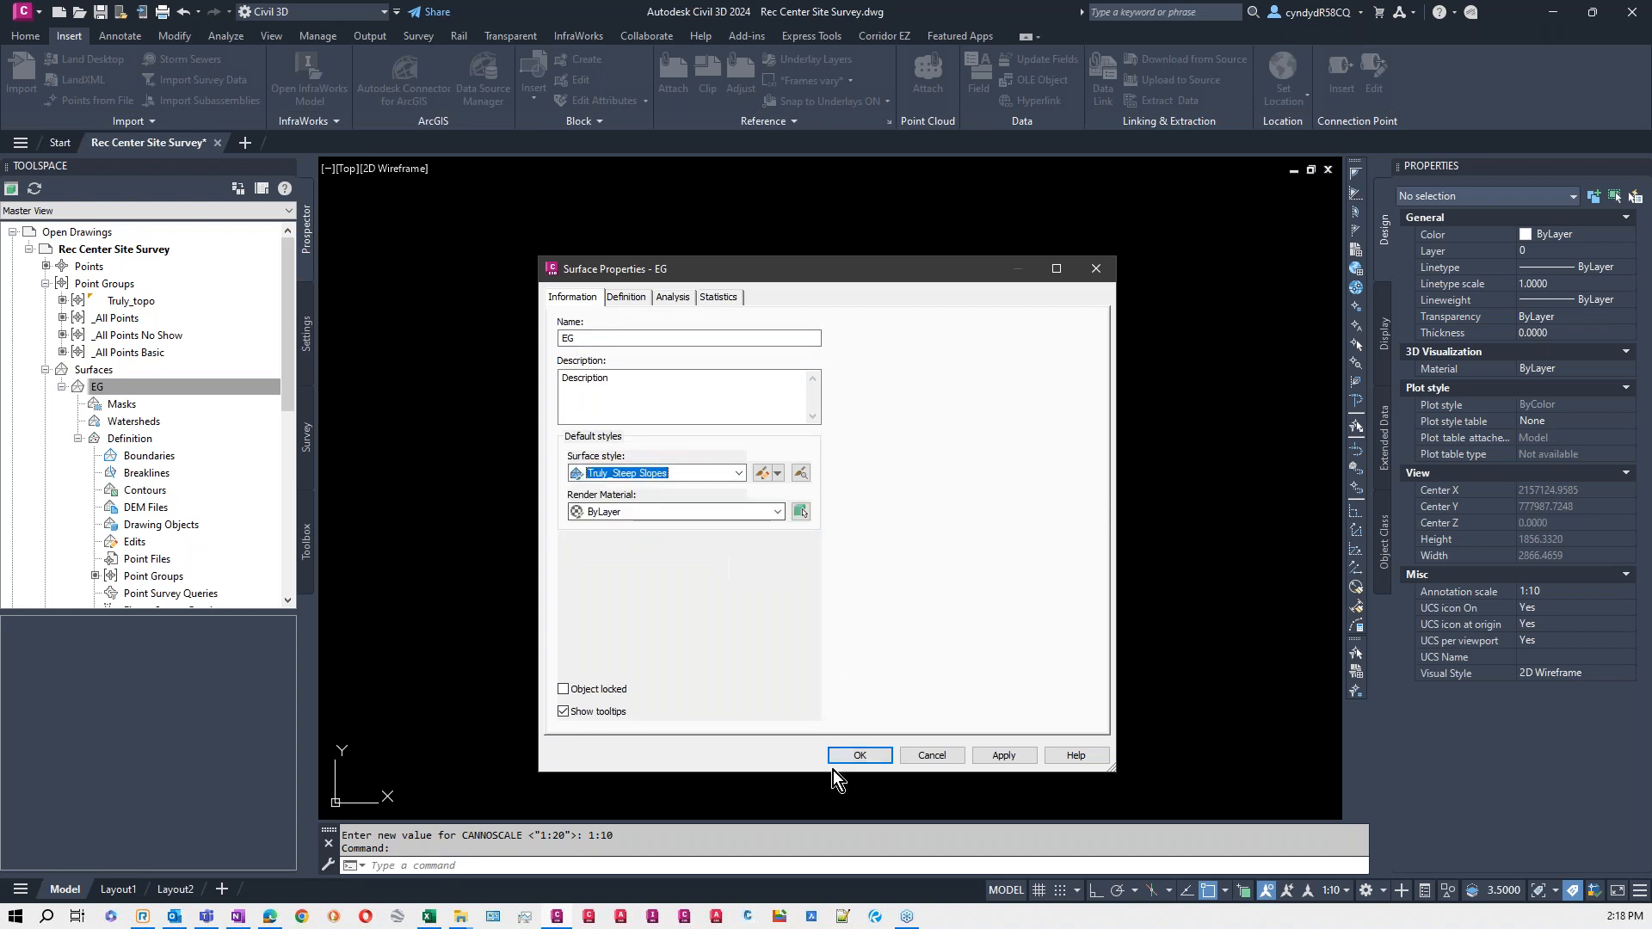
click(859, 755)
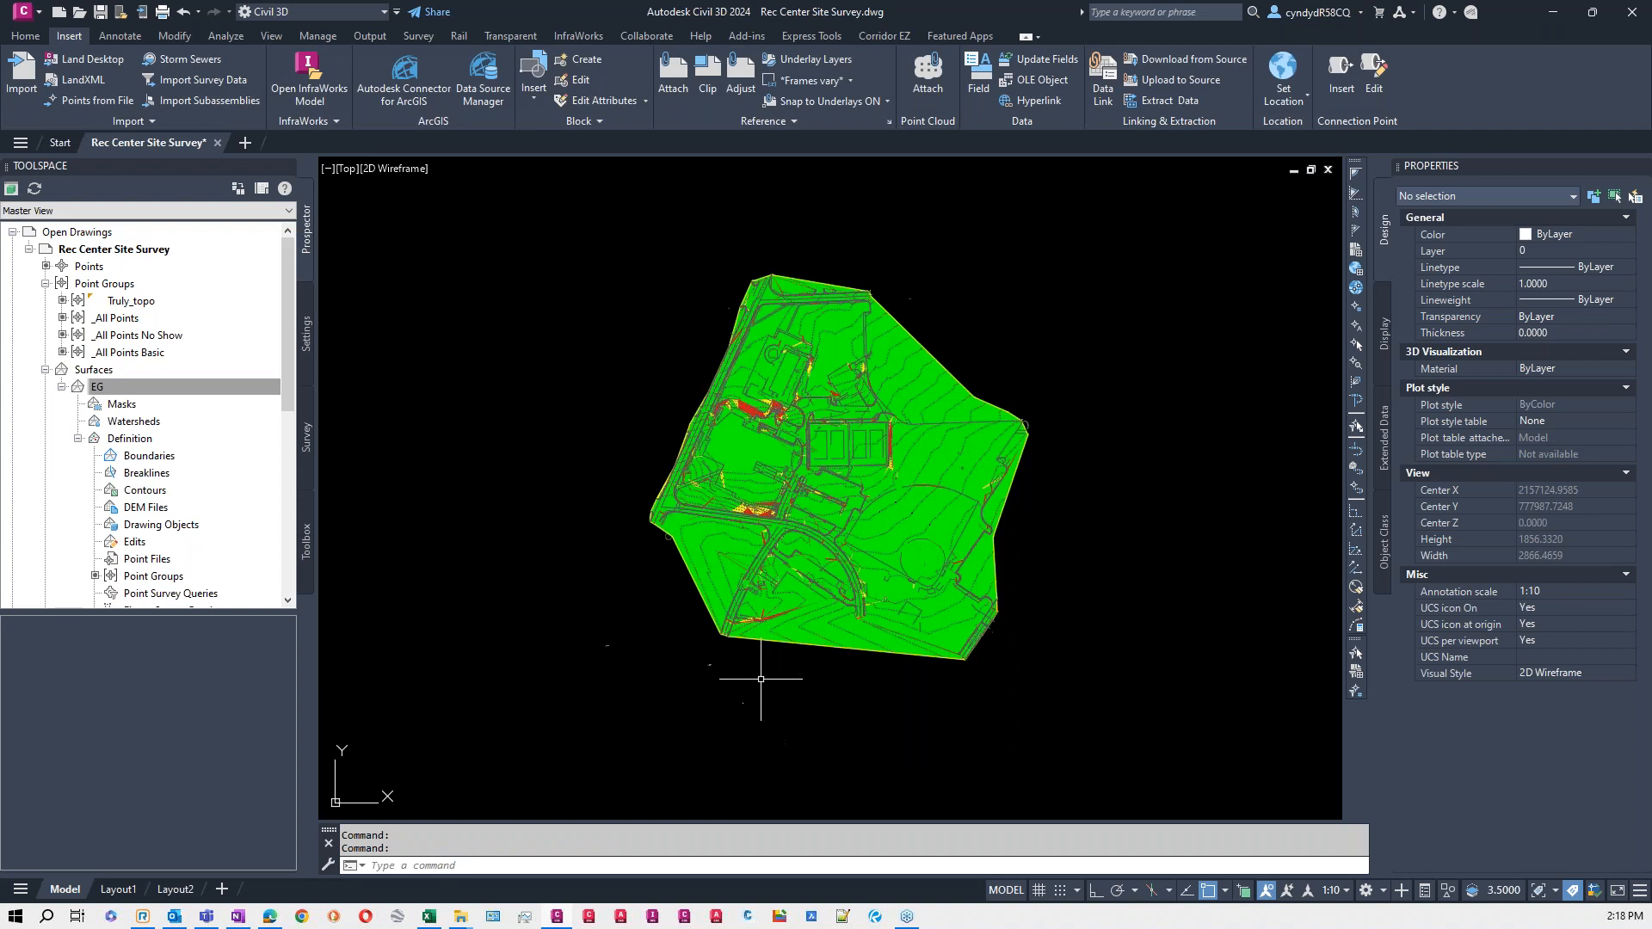
- Examine the steep-slope shading of the EG surface around the parking lots, roads and trees
key(Escape)
scroll(824, 509, up, 6)
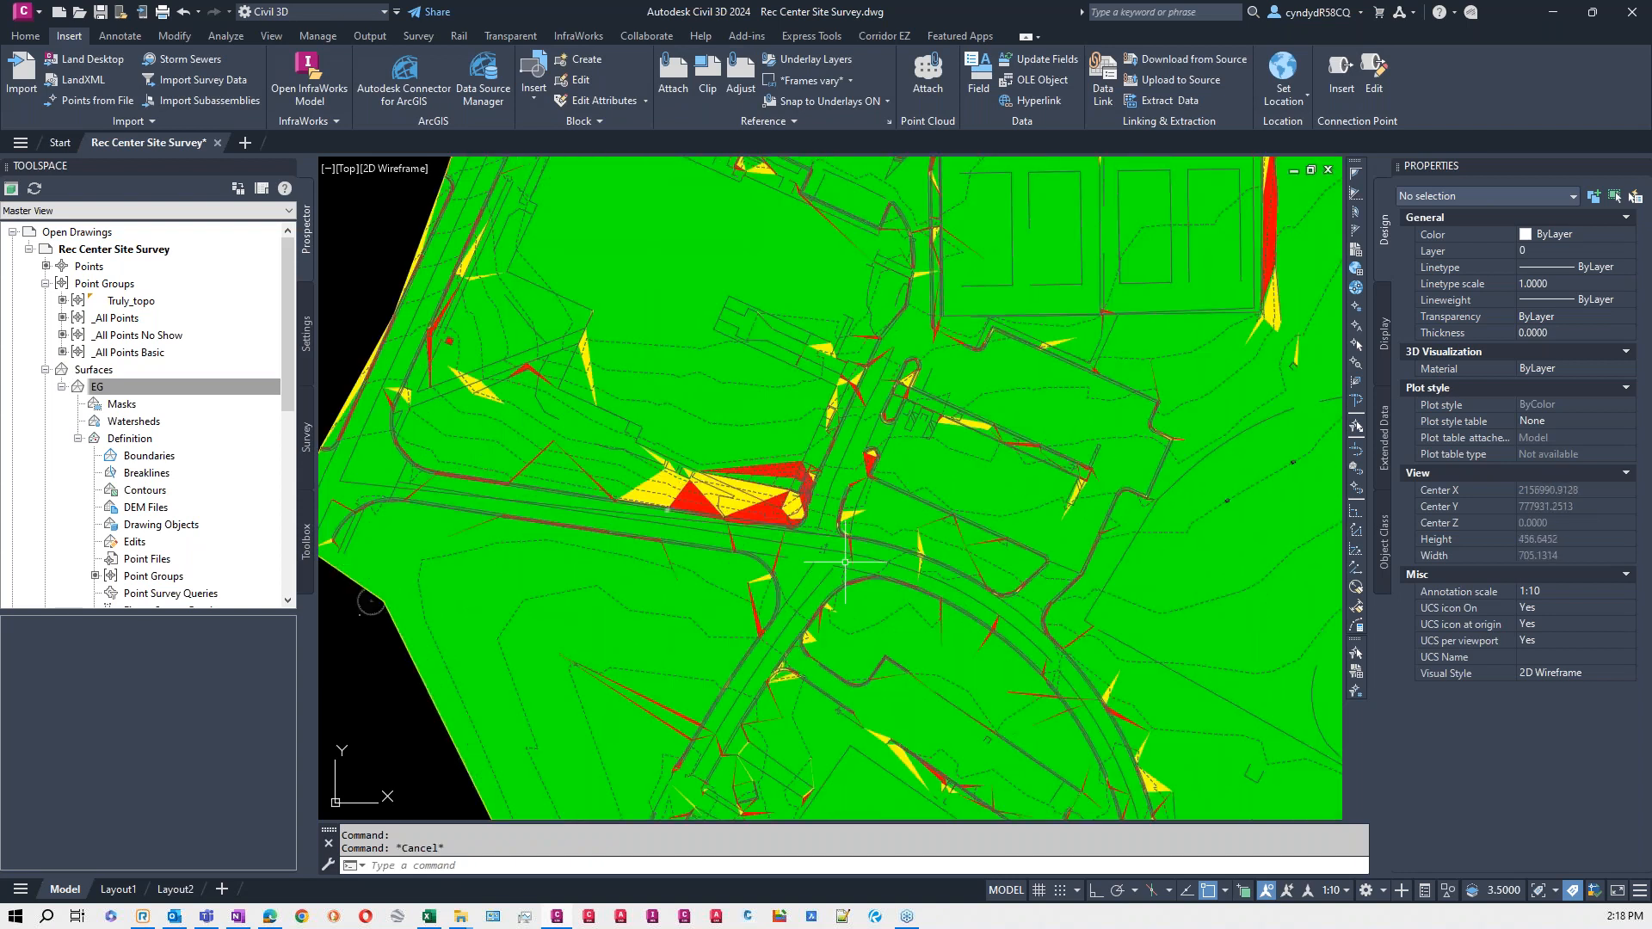
middle_drag(965, 641, 965, 571)
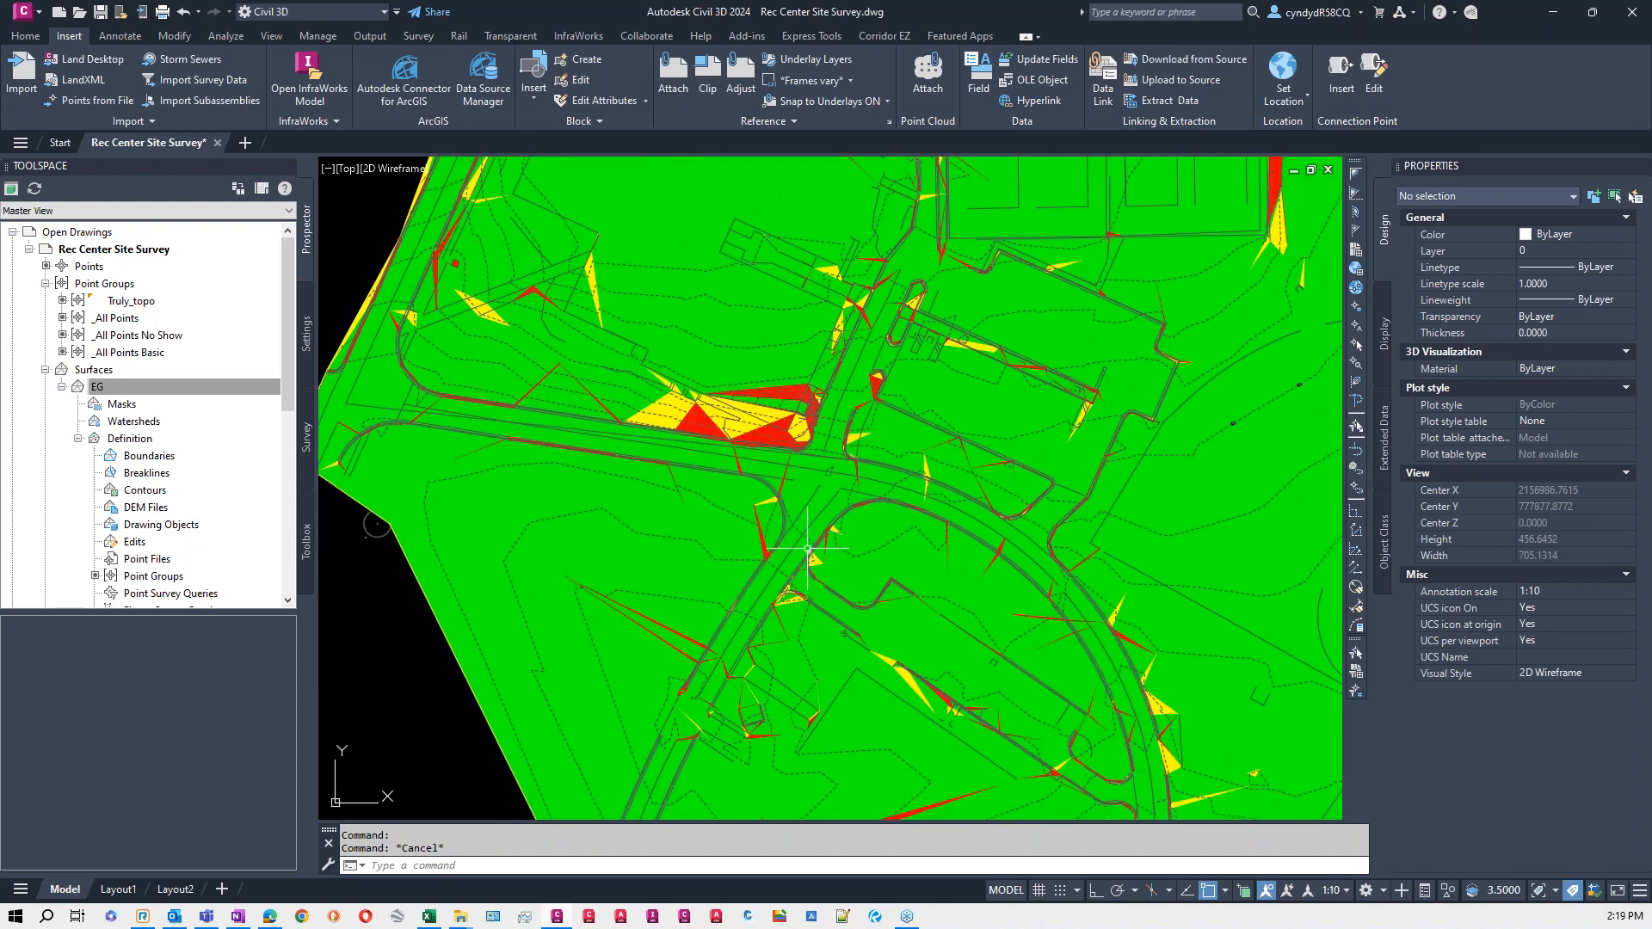
scroll(771, 413, up, 2)
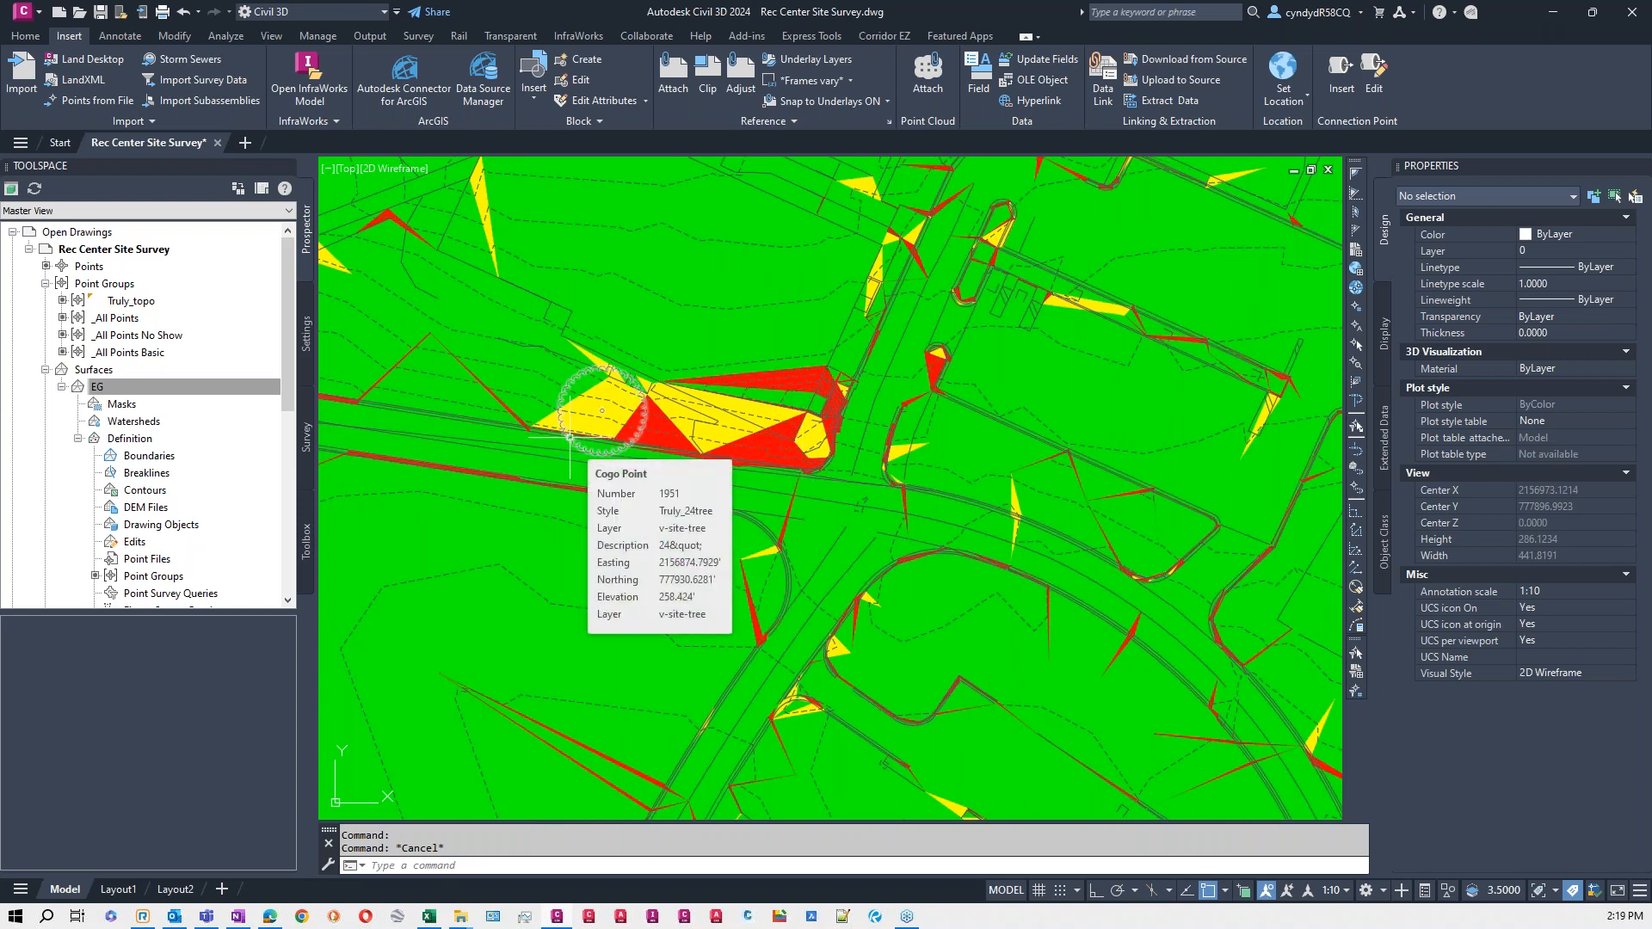
scroll(604, 416, down, 2)
key(Escape)
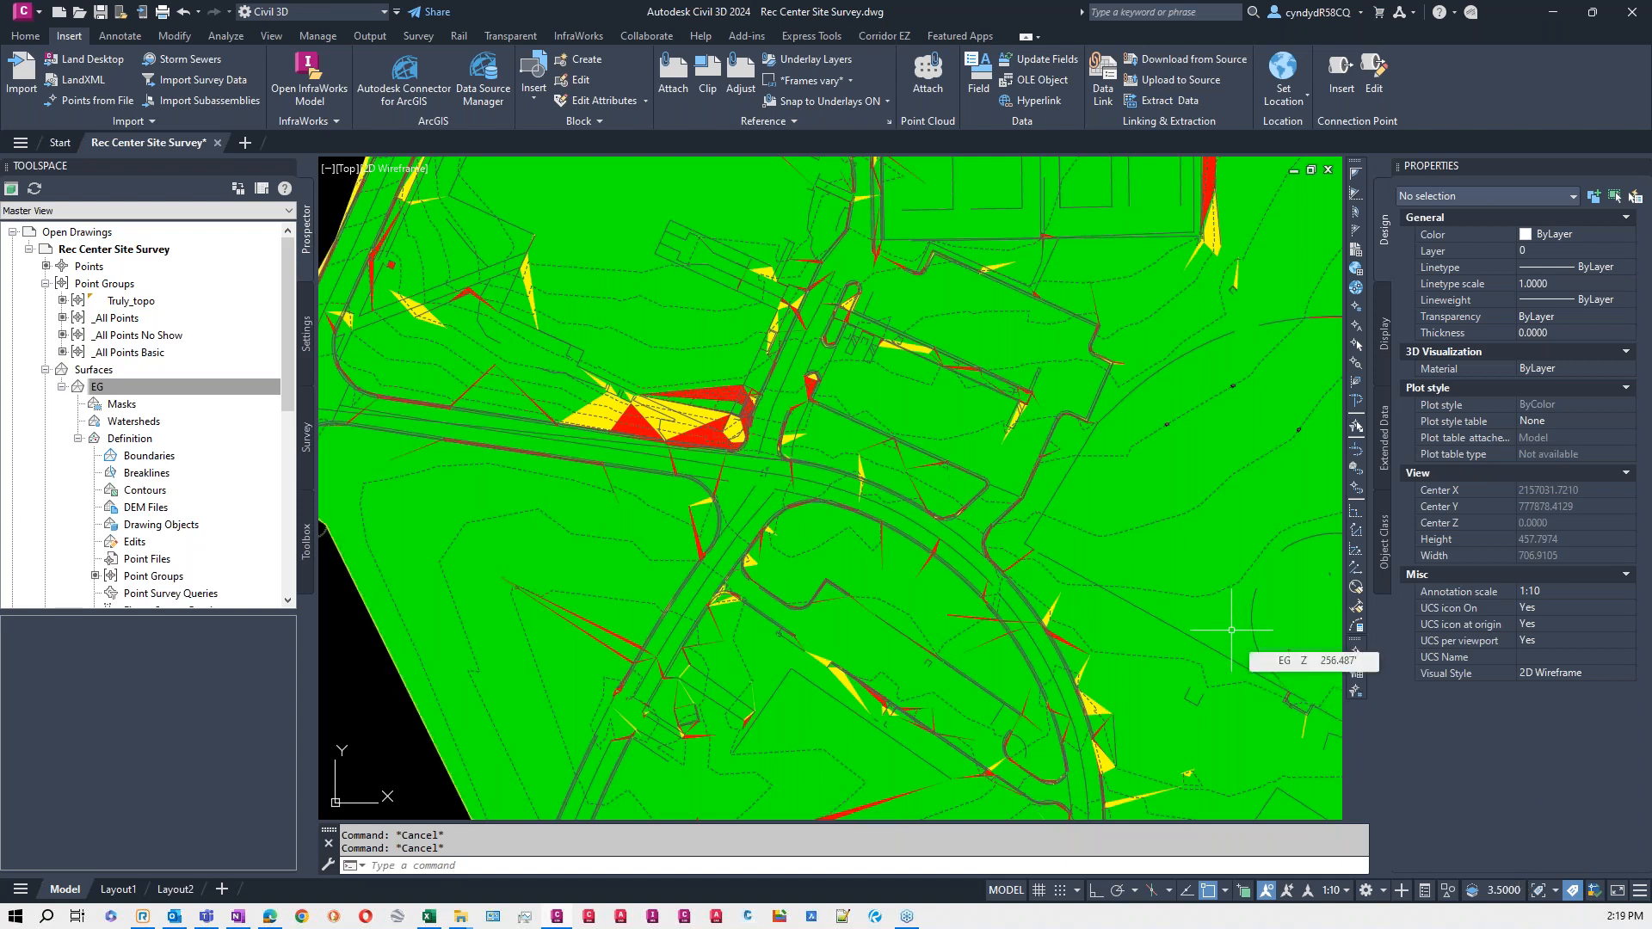
- Set the EG surface's style to Truly_EG 1-5
right_click(118, 398)
click(196, 399)
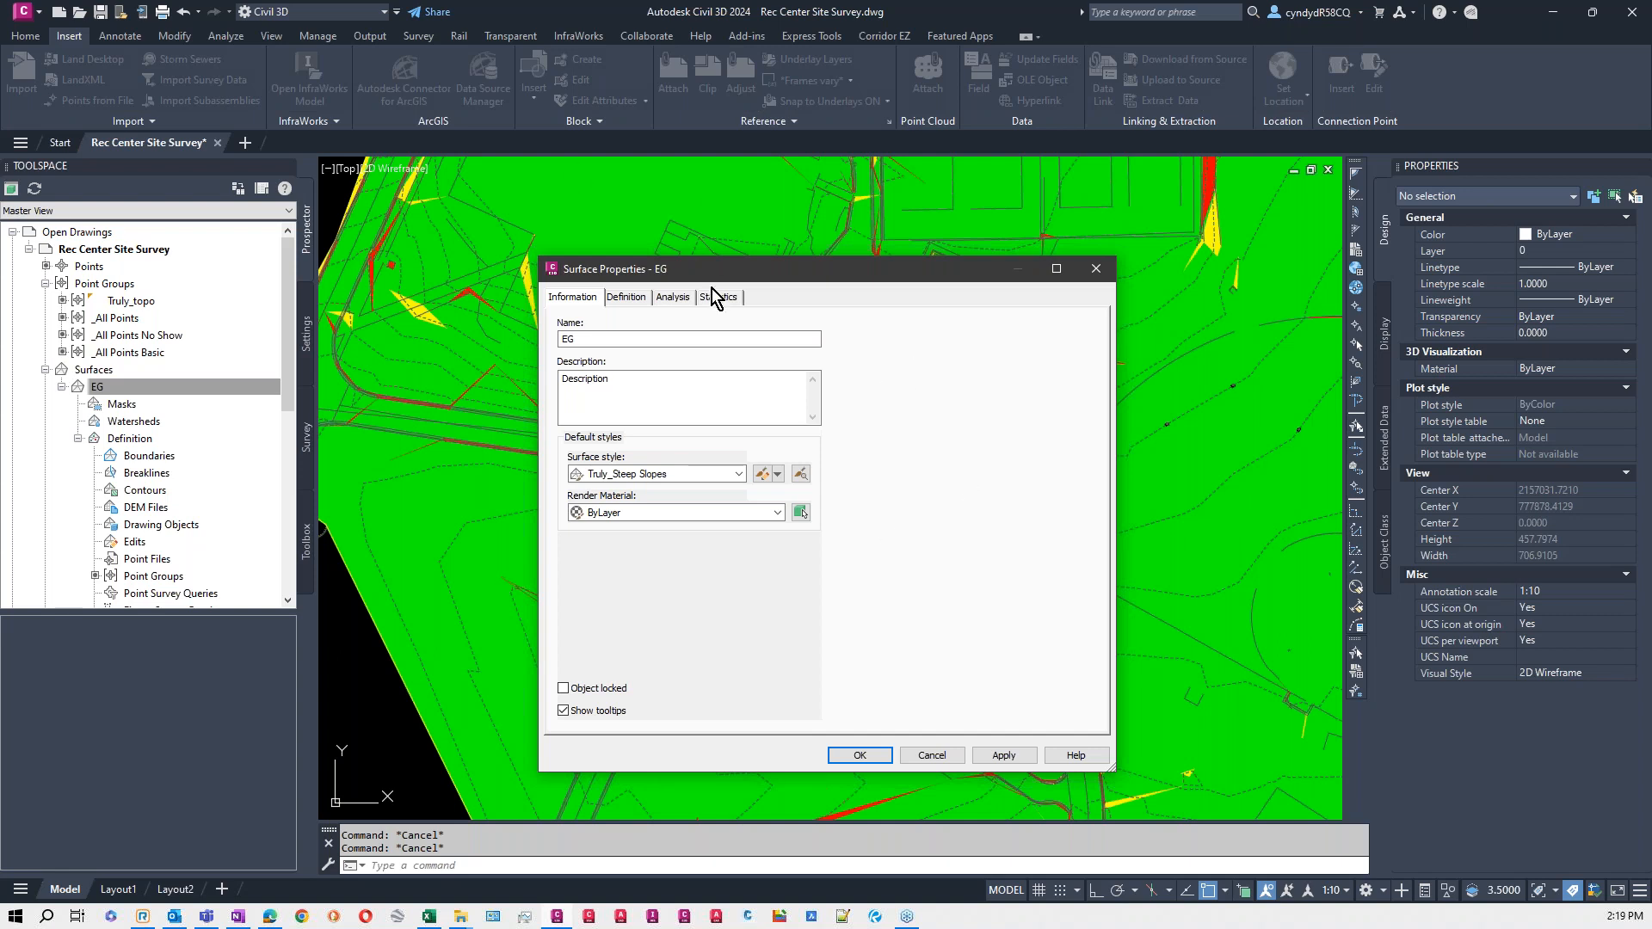
click(673, 301)
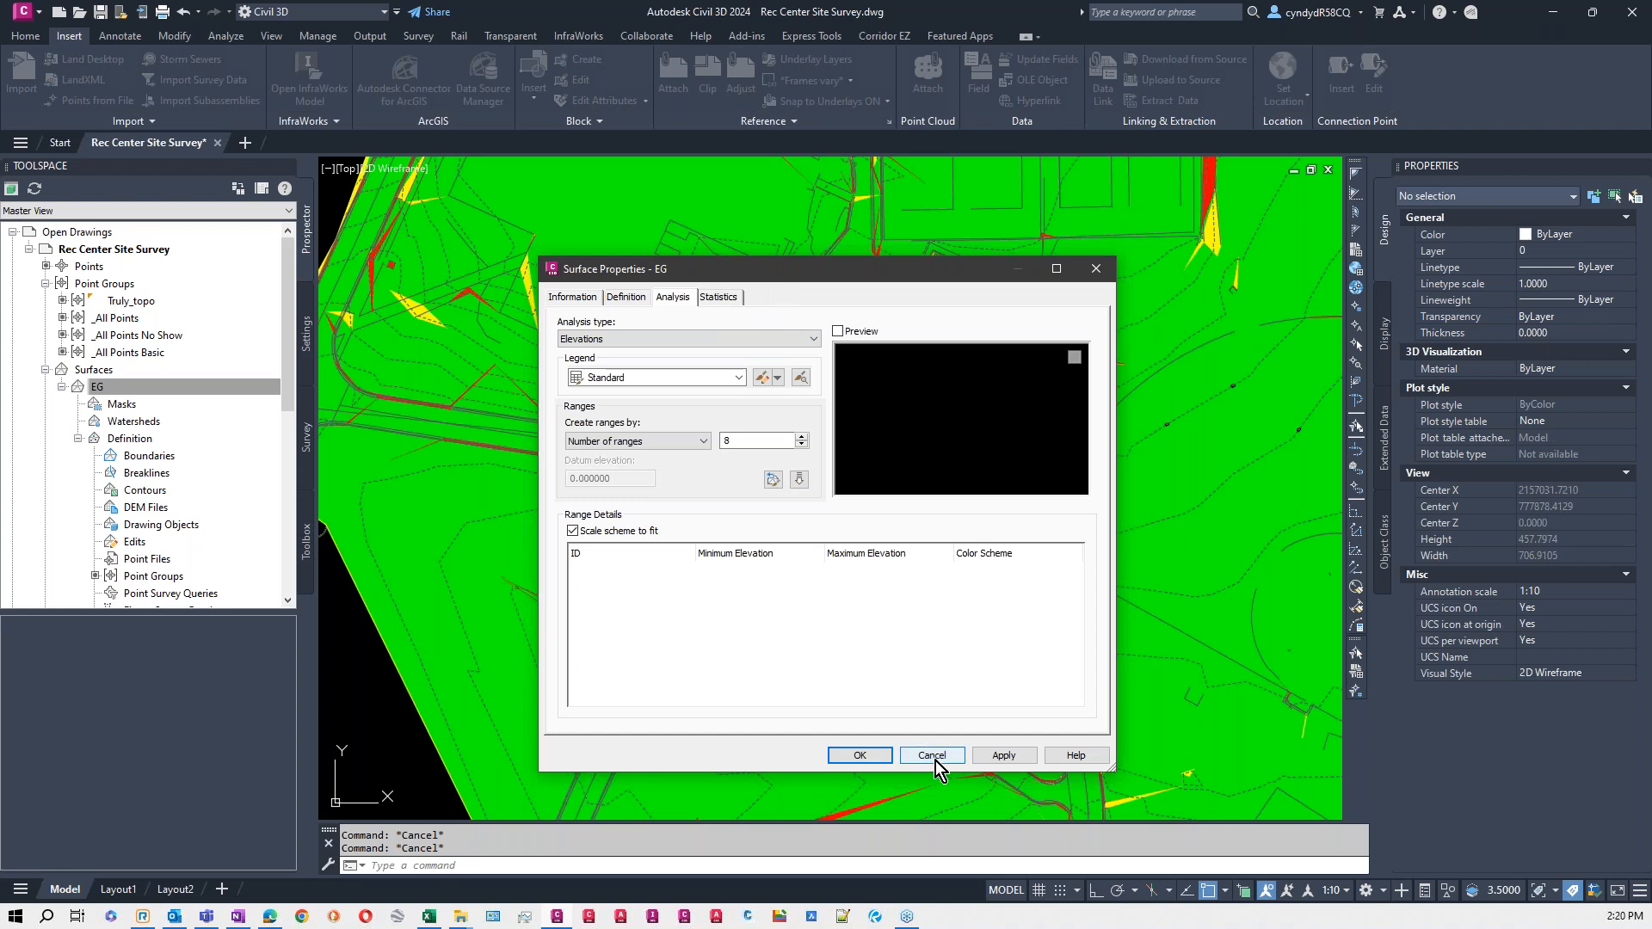
click(573, 297)
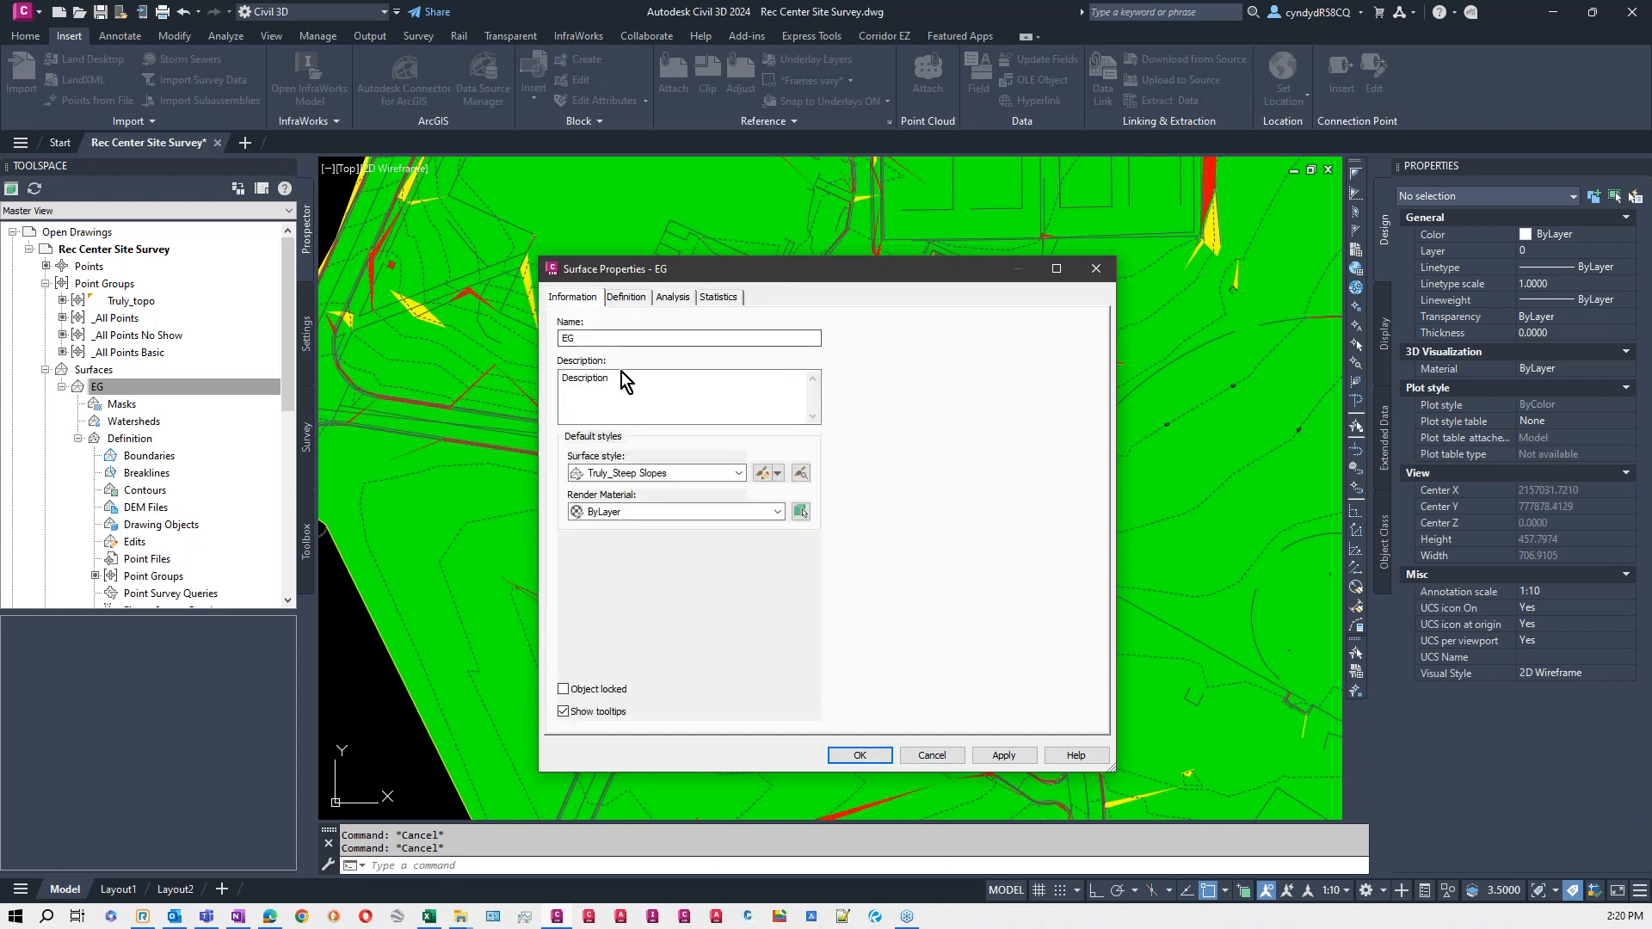
click(729, 473)
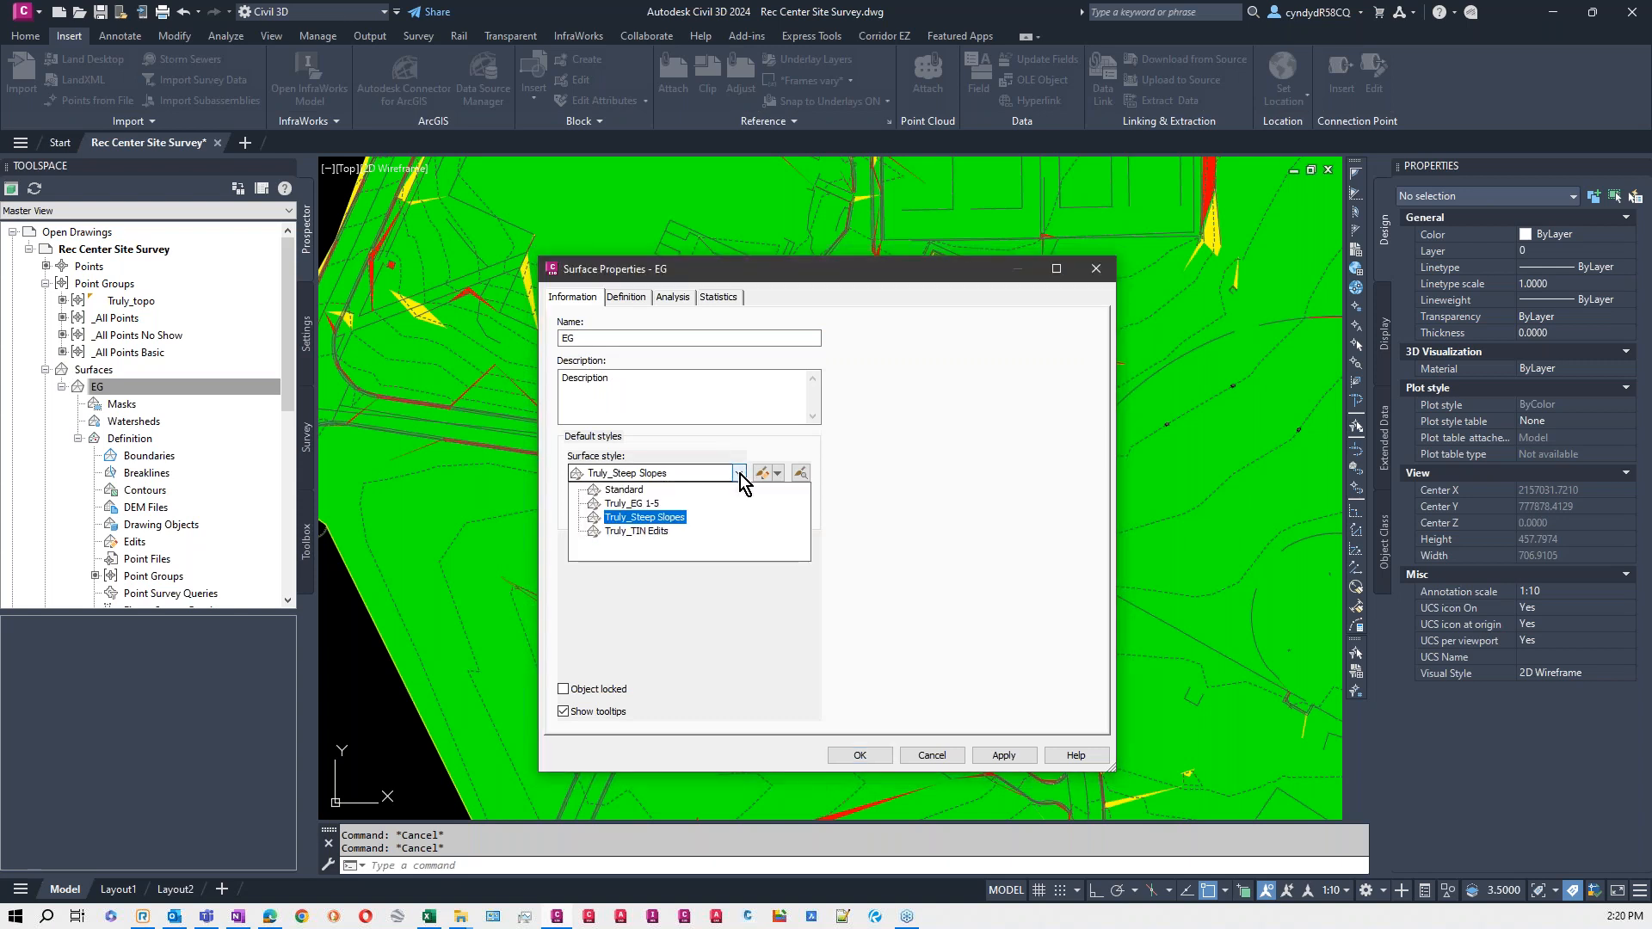
click(633, 506)
click(860, 757)
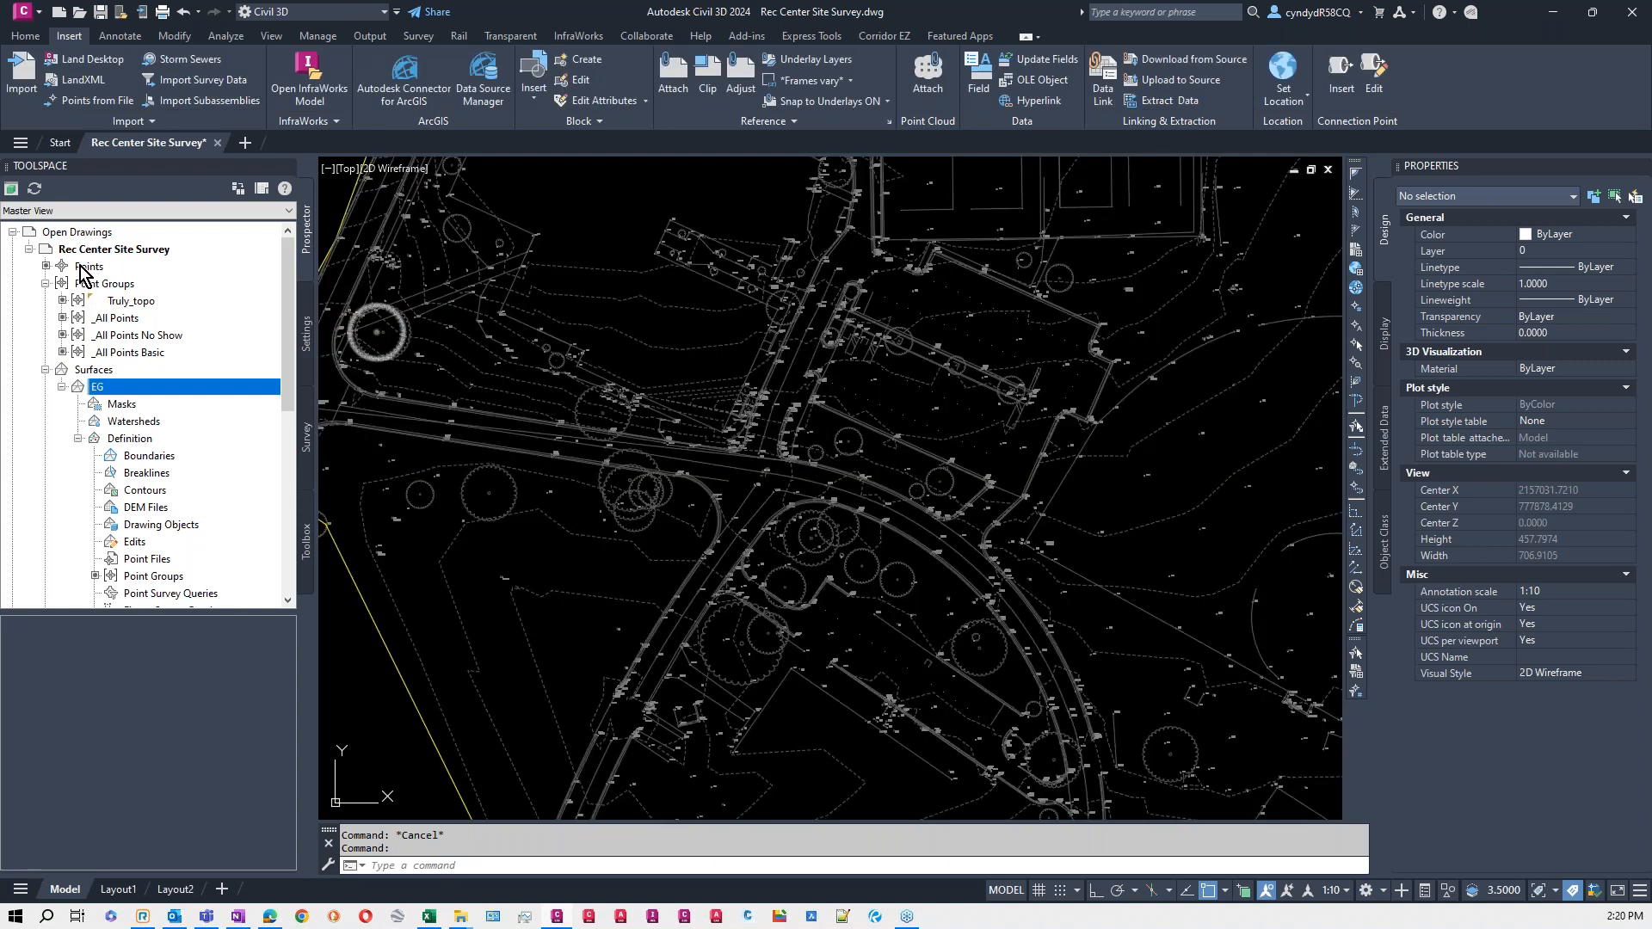
- Try defining a new point group by raw descriptions matching 101,12, and discard it
click(95, 285)
right_click(121, 289)
click(170, 325)
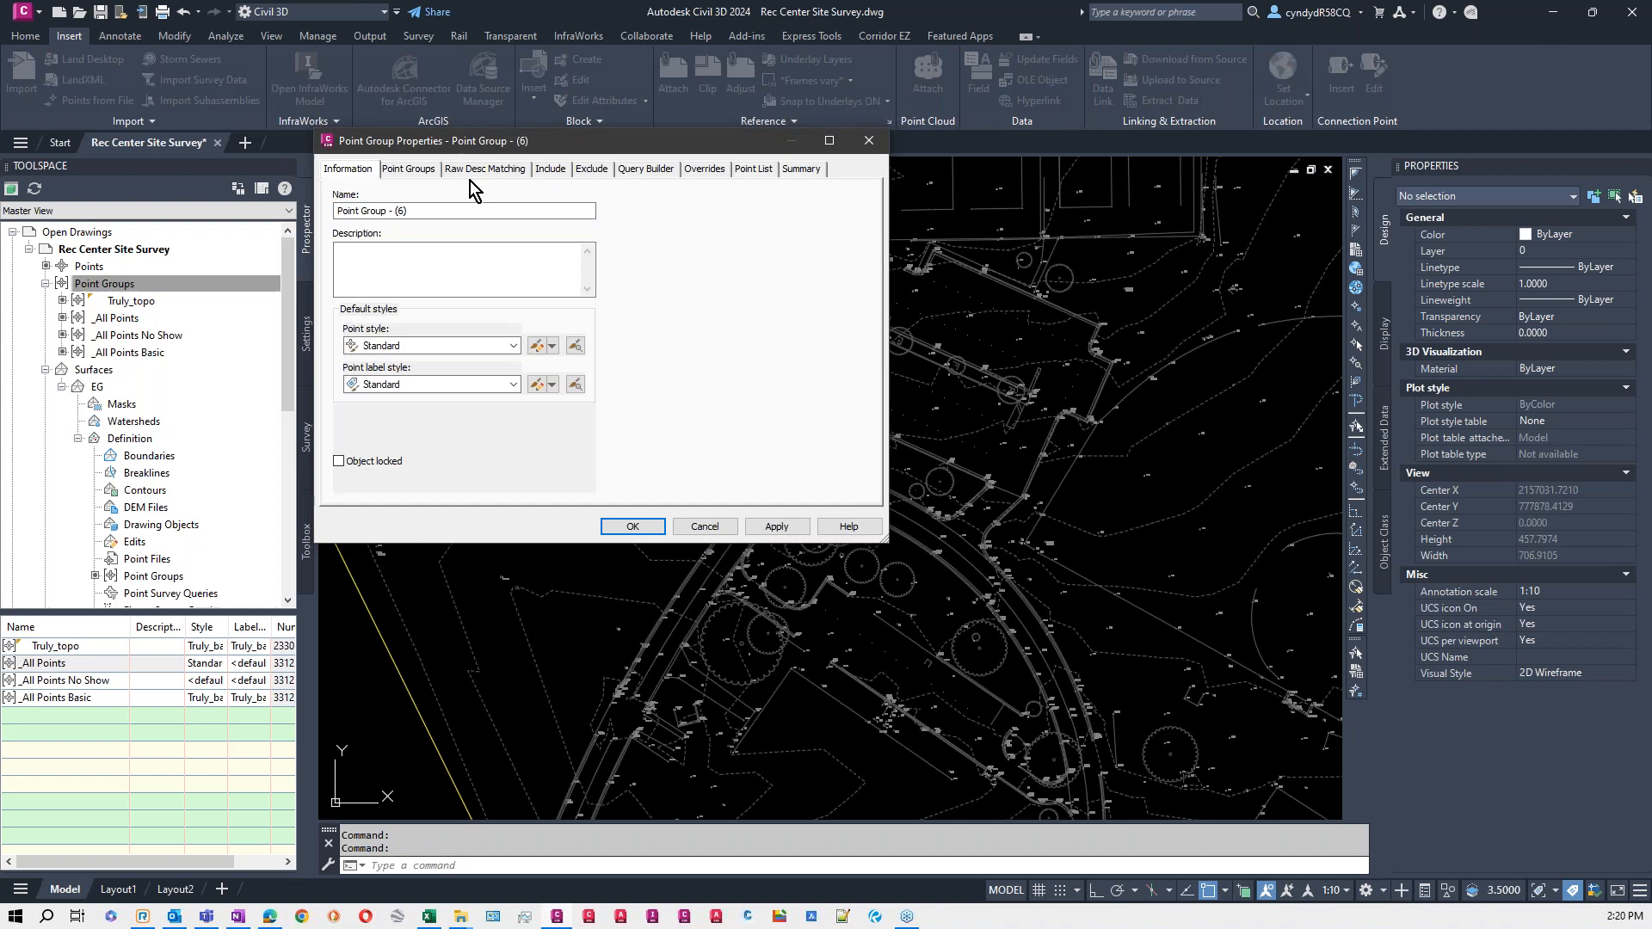
click(473, 172)
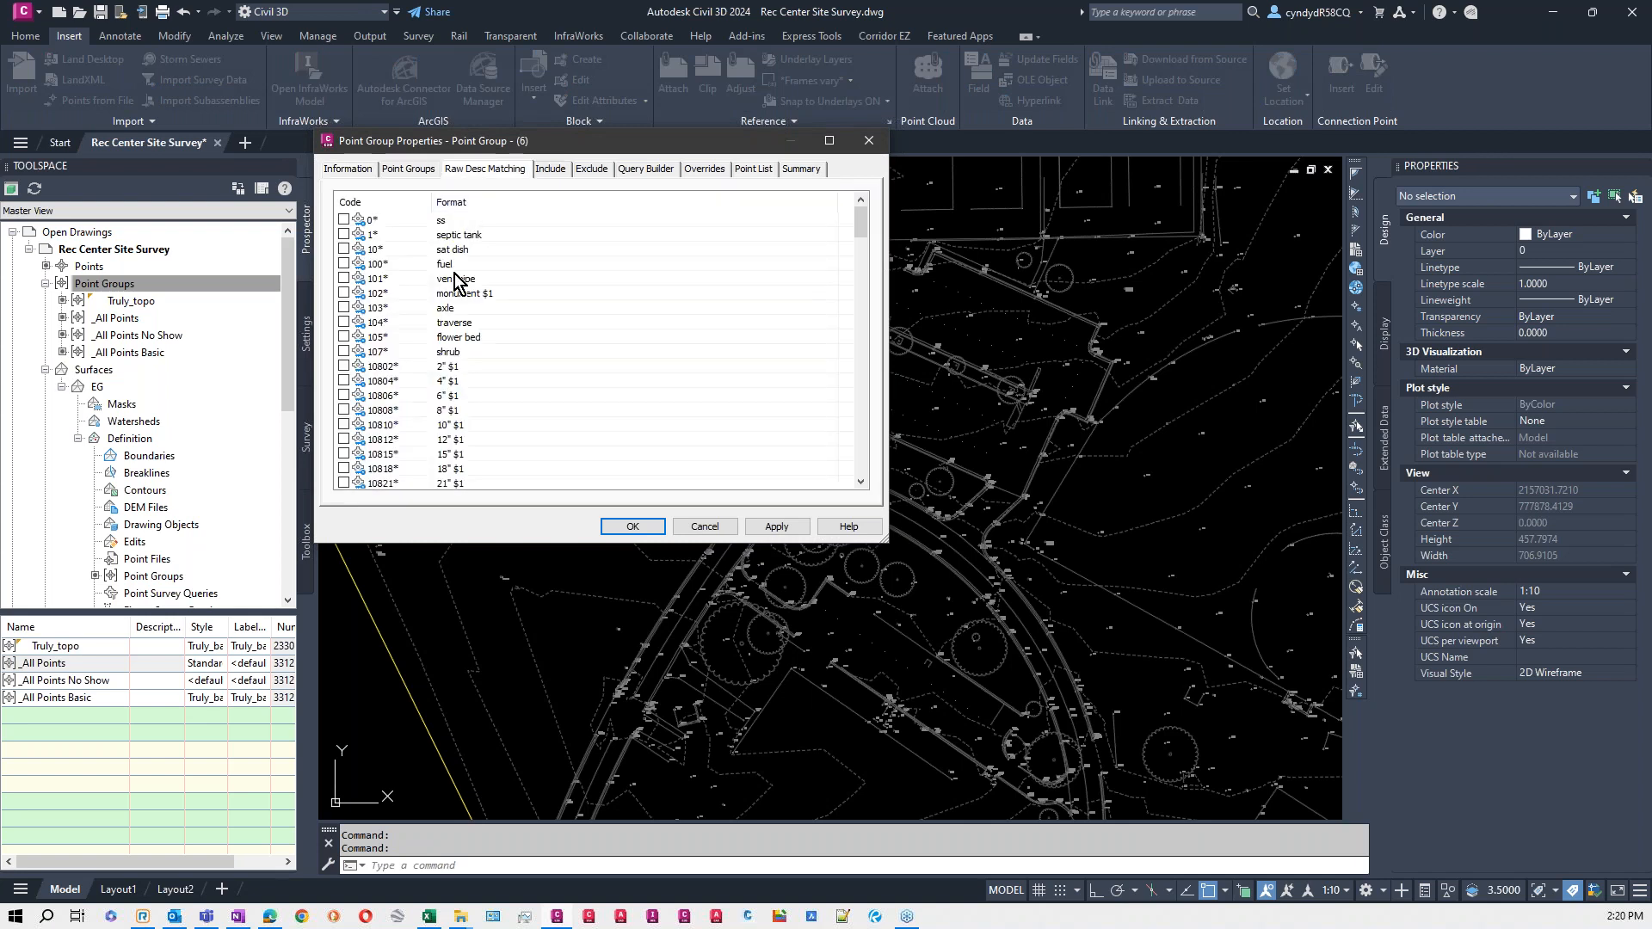
click(555, 176)
click(372, 331)
click(506, 321)
text(101,12,)
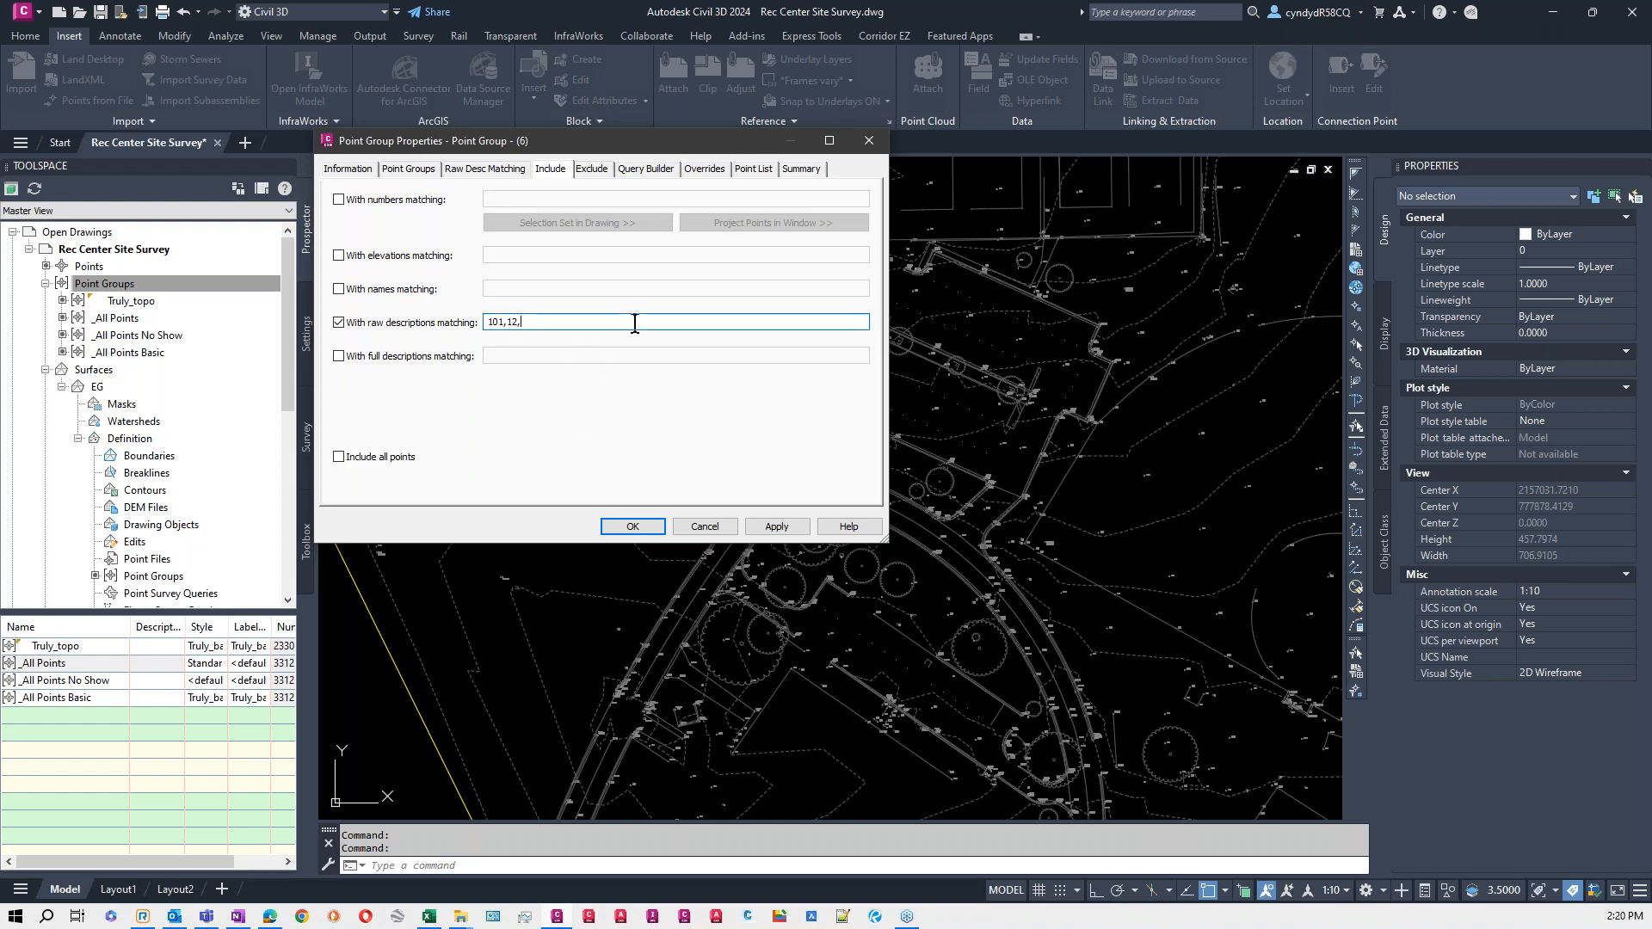
key(BackSpace)
key(BackSpace)
key(BackSpace)
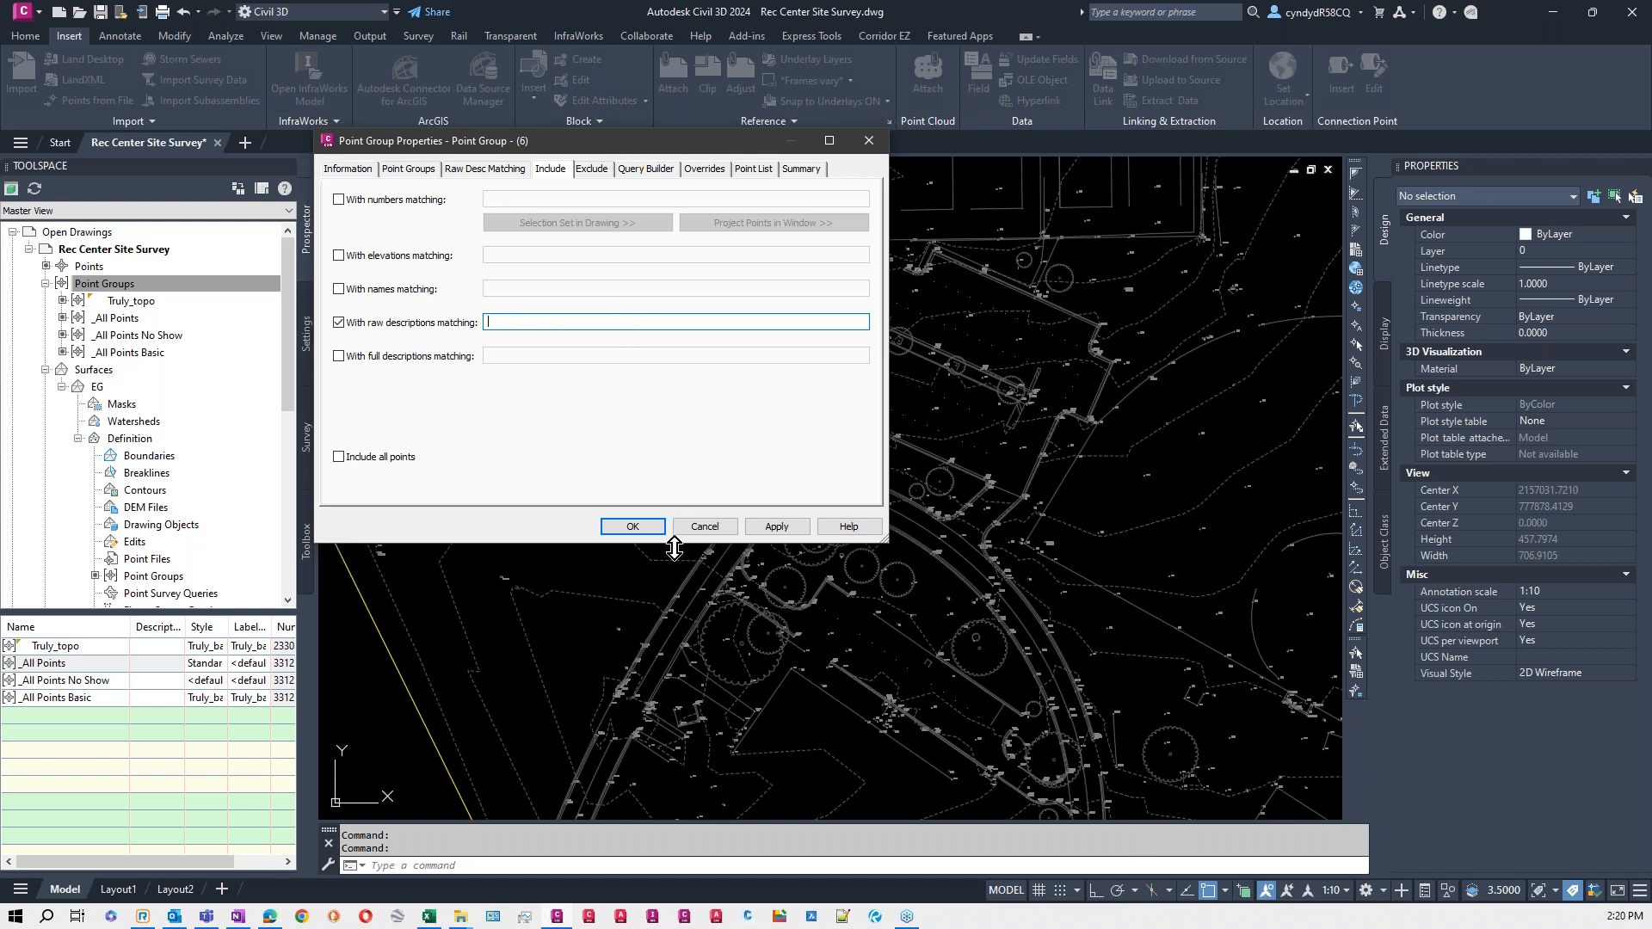
click(725, 527)
scroll(727, 529, down, 5)
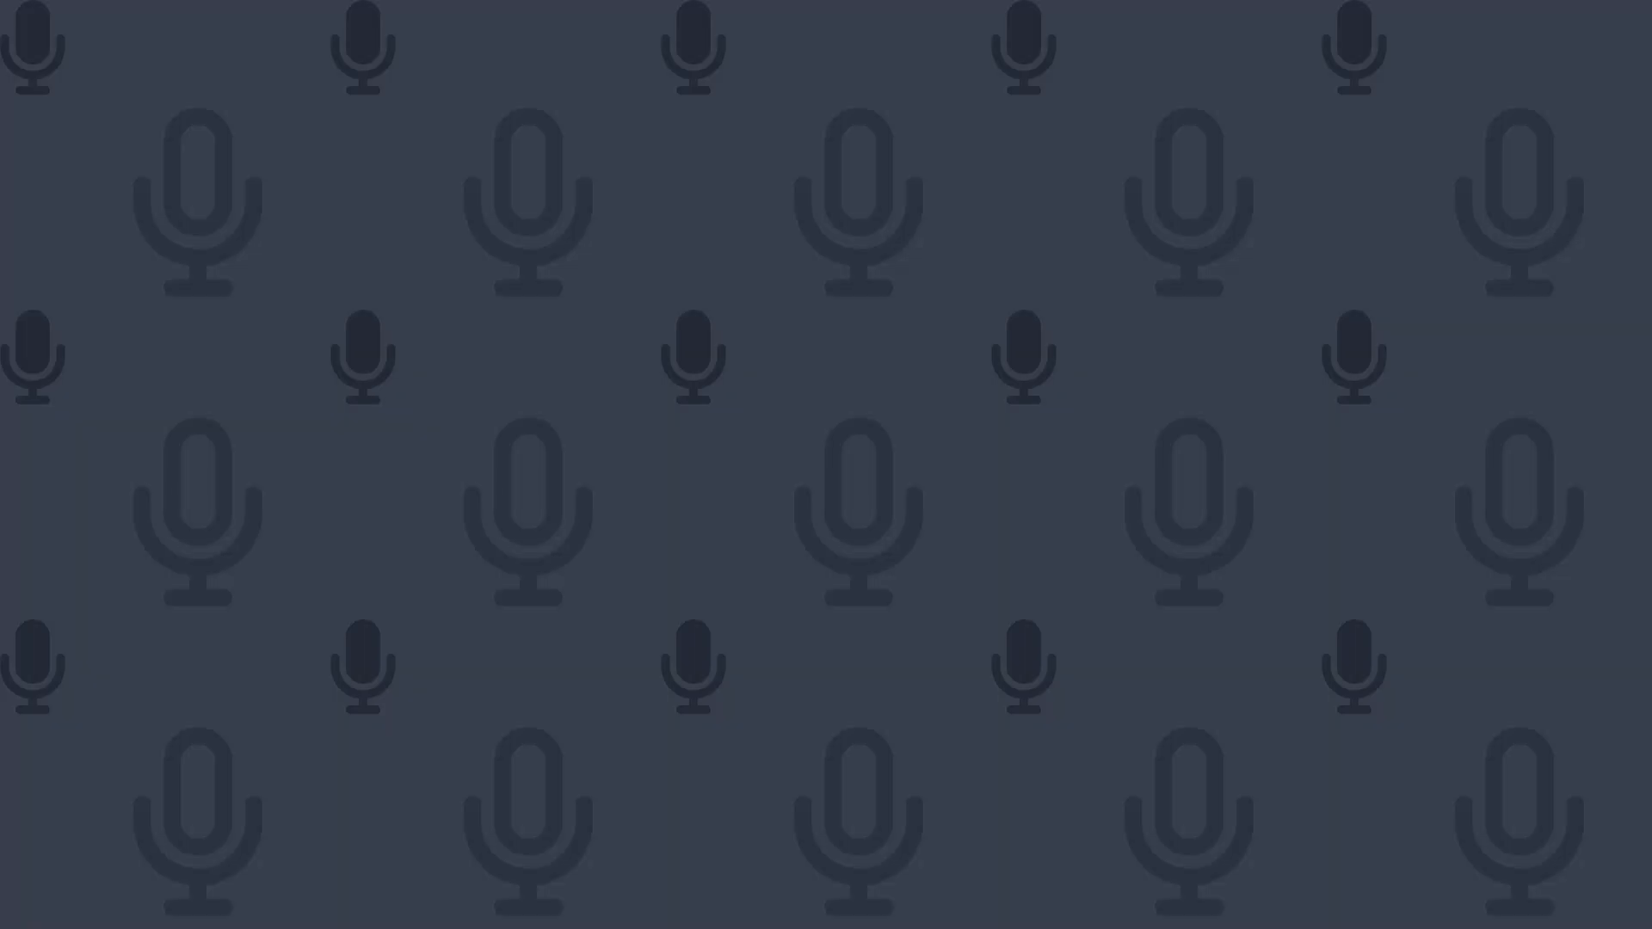